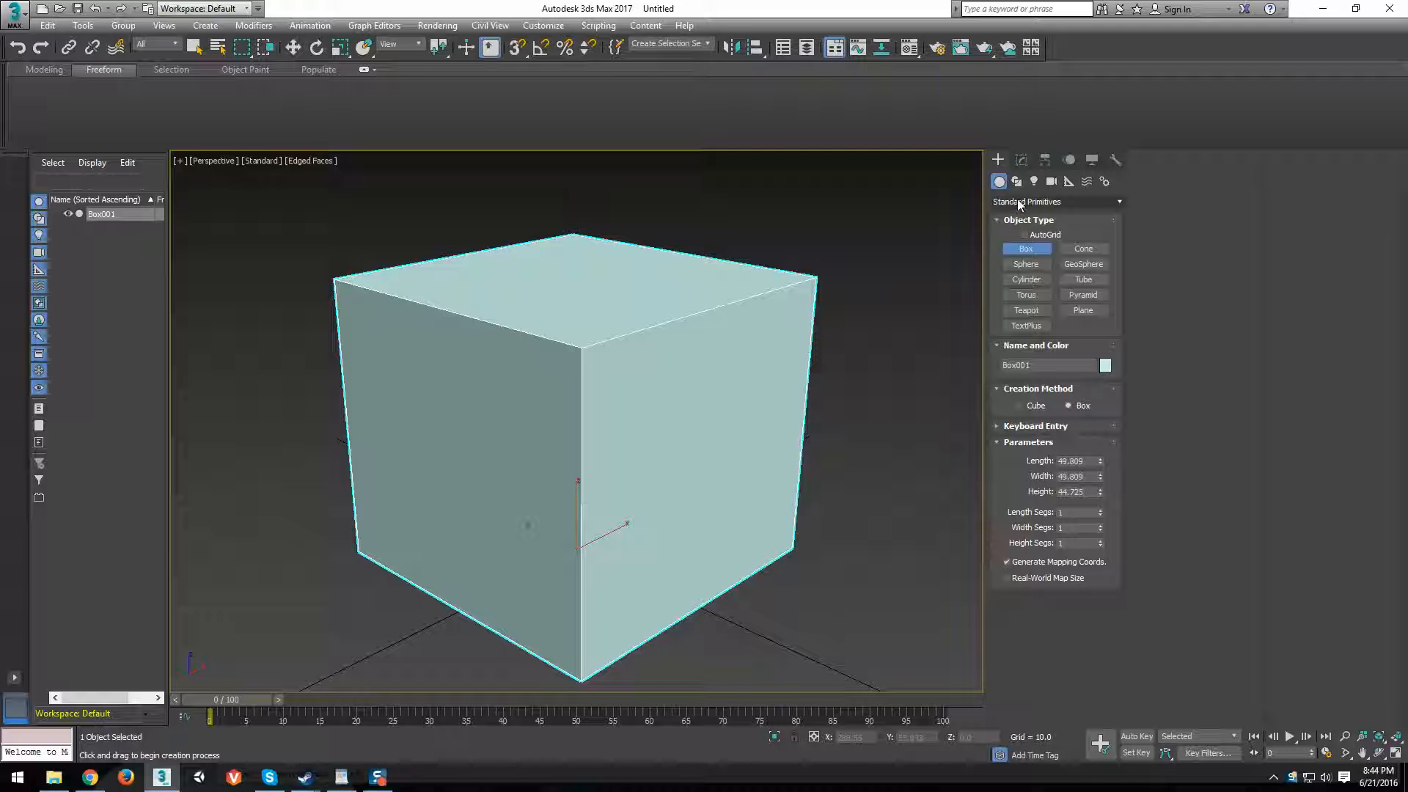
Create a standard primitive cylinder beside the box, with a radius of about 15 and a height of about 46.
middle_click_drag(685, 470, 646, 479)
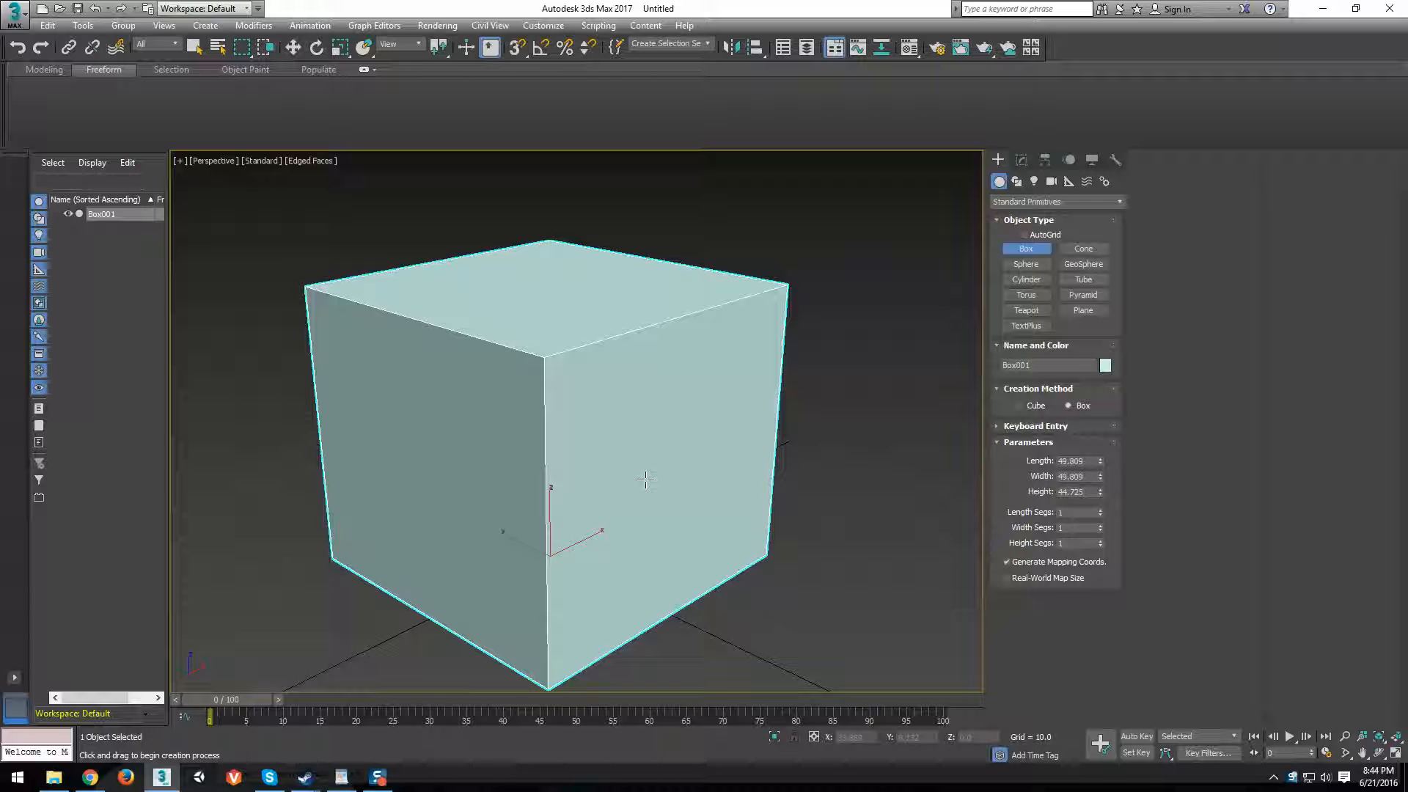
middle_click_drag(646, 479, 595, 474, "alt")
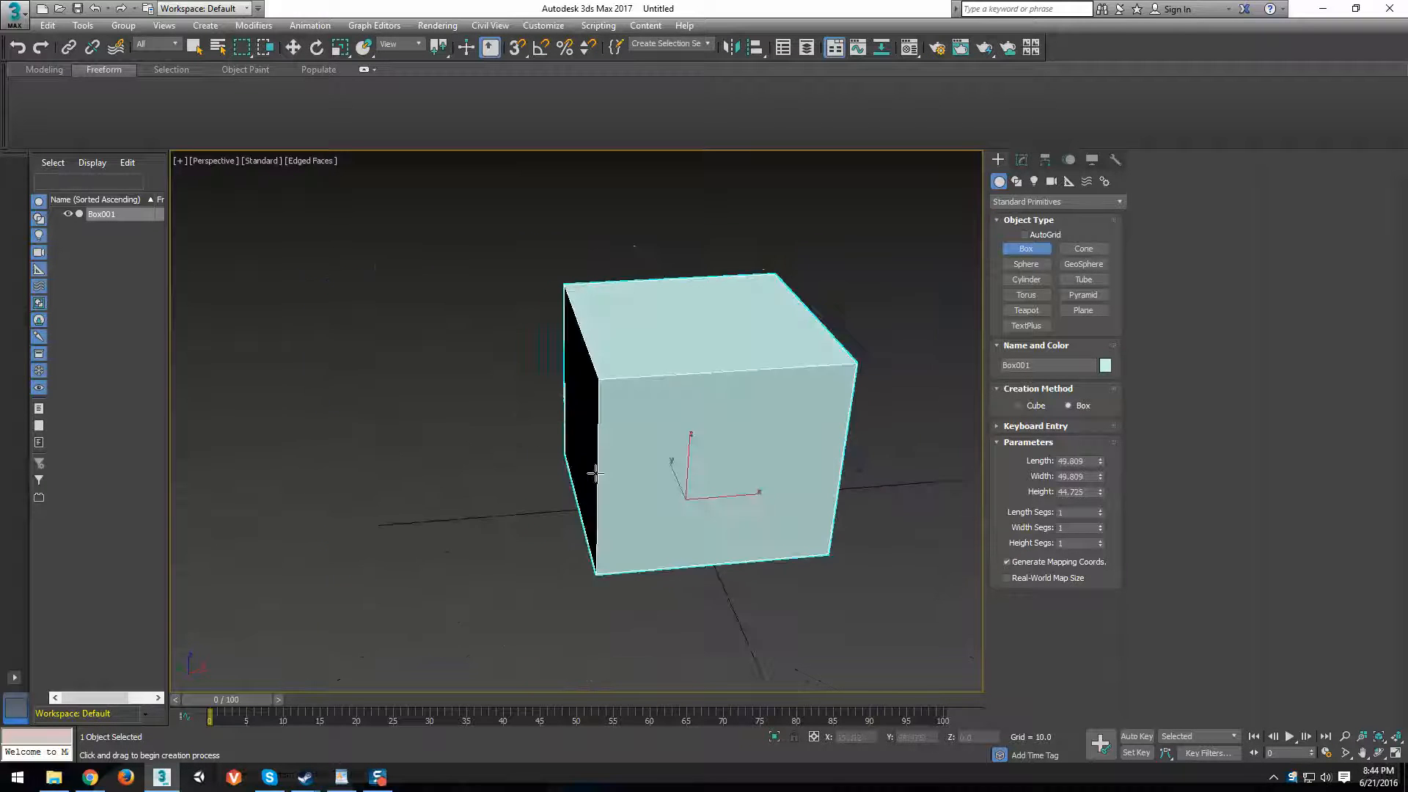
left_click(1037, 278)
middle_click_drag(925, 482, 609, 487)
left_click_drag(644, 486, 641, 540)
left_click(645, 440)
middle_click_drag(645, 440, 722, 443, "alt")
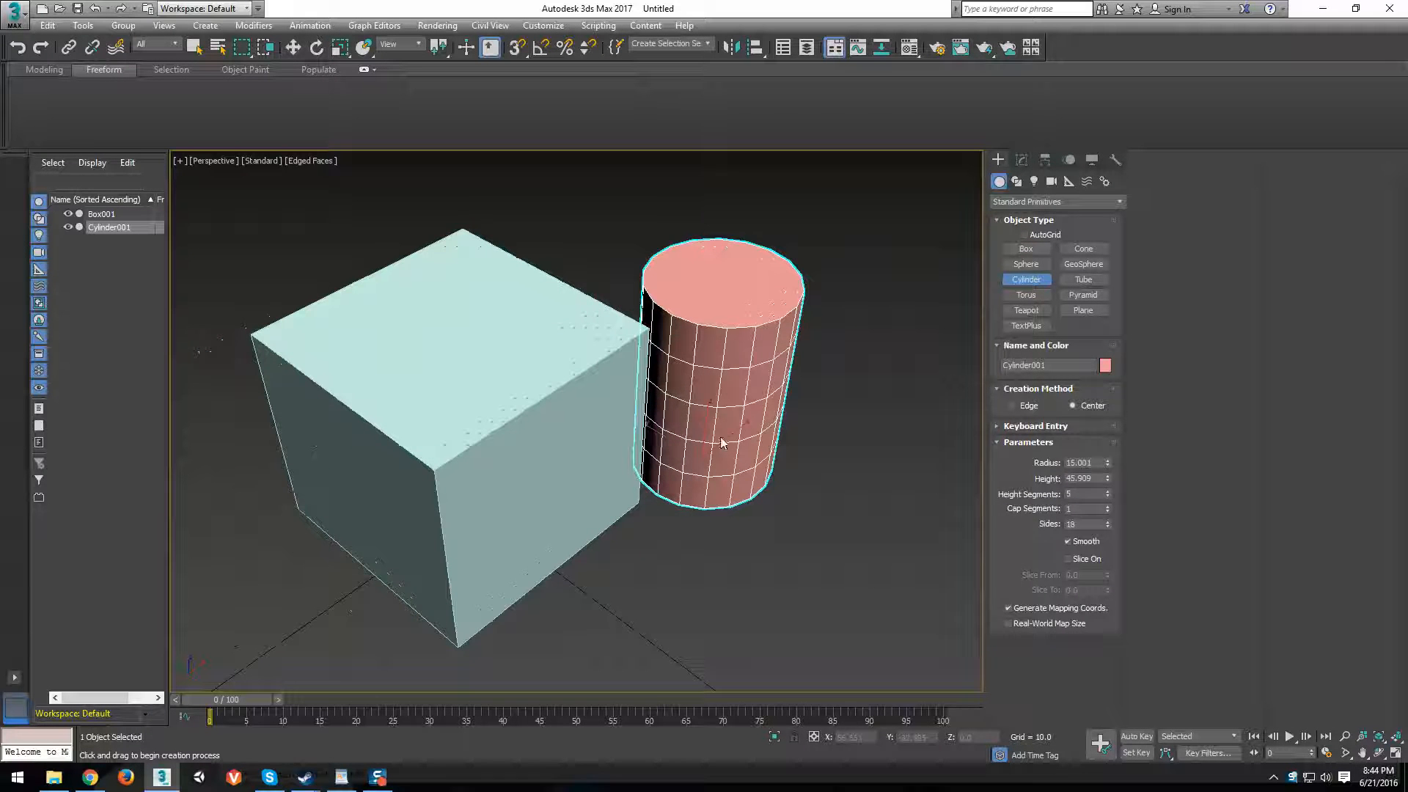
Move the cylinder so it overlaps a vertical corner of the box, at about X -19, Y -20, Z 13.
key("w")
left_click_drag(697, 447, 456, 541)
middle_click_drag(456, 541, 634, 455, "alt")
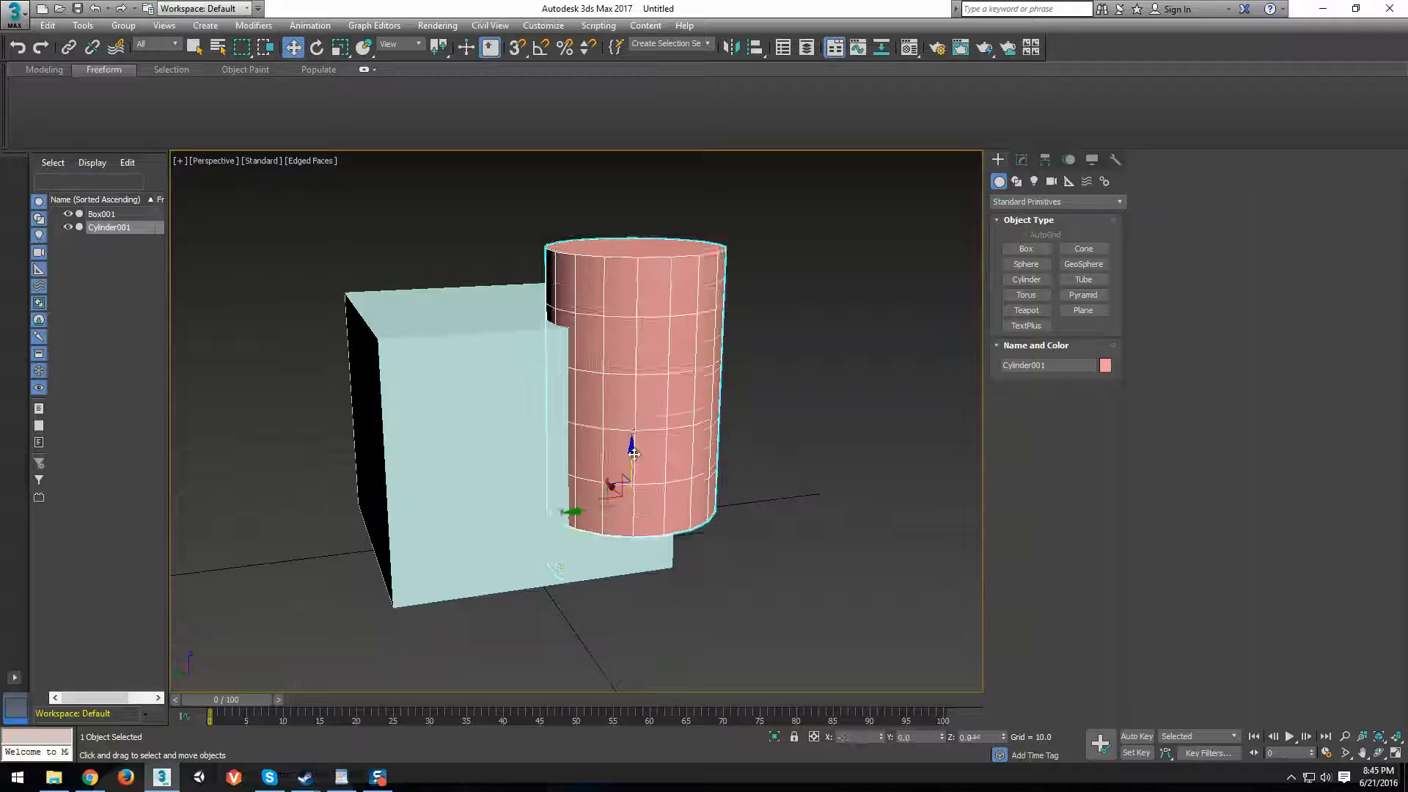
middle_click_drag(747, 497, 653, 459, "alt")
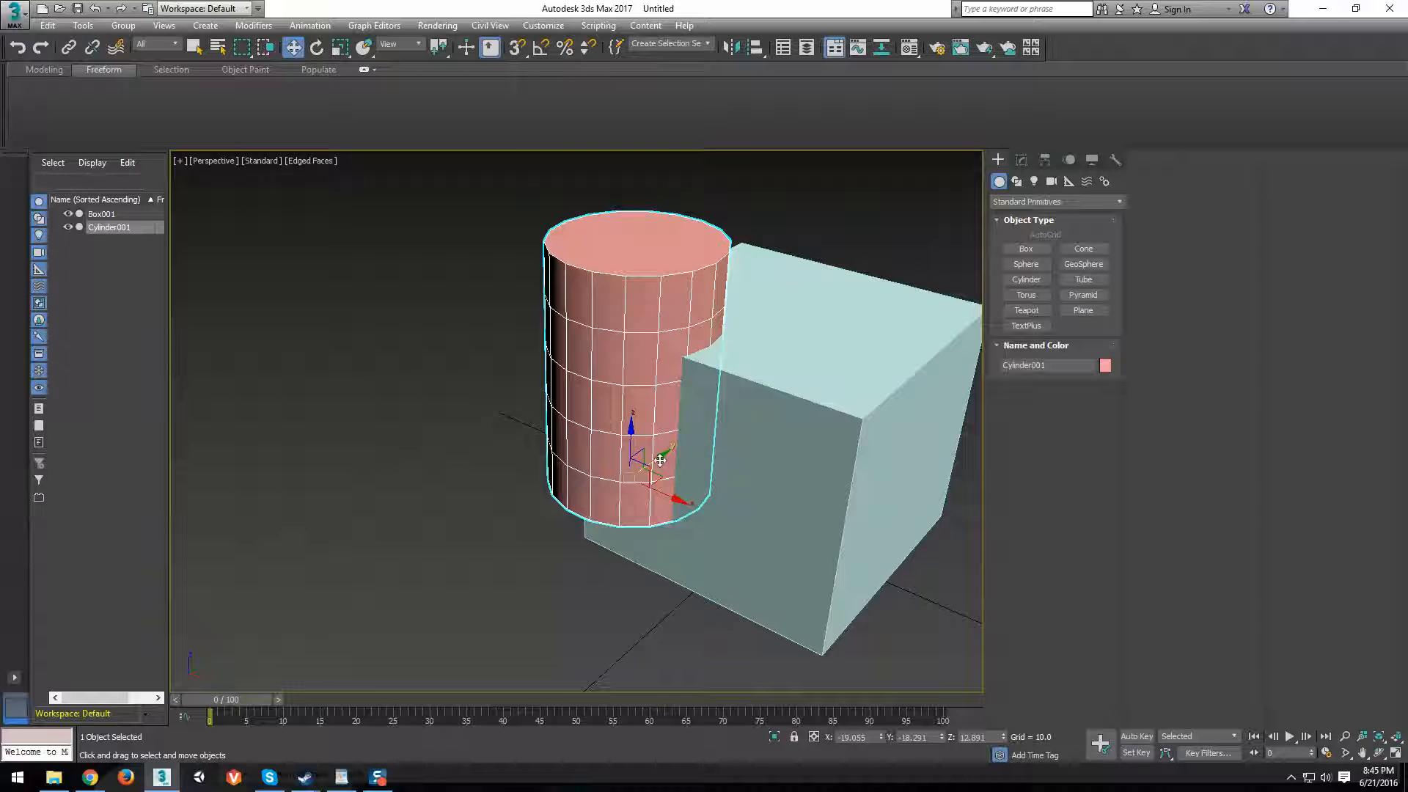
left_click_drag(660, 459, 650, 461)
mouse_move(650, 461)
middle_mouse_down("alt")
mouse_move(438, 491)
mouse_move(819, 436)
mouse_move(779, 503)
mouse_move(699, 345)
mouse_move(665, 446)
middle_mouse_up("alt")
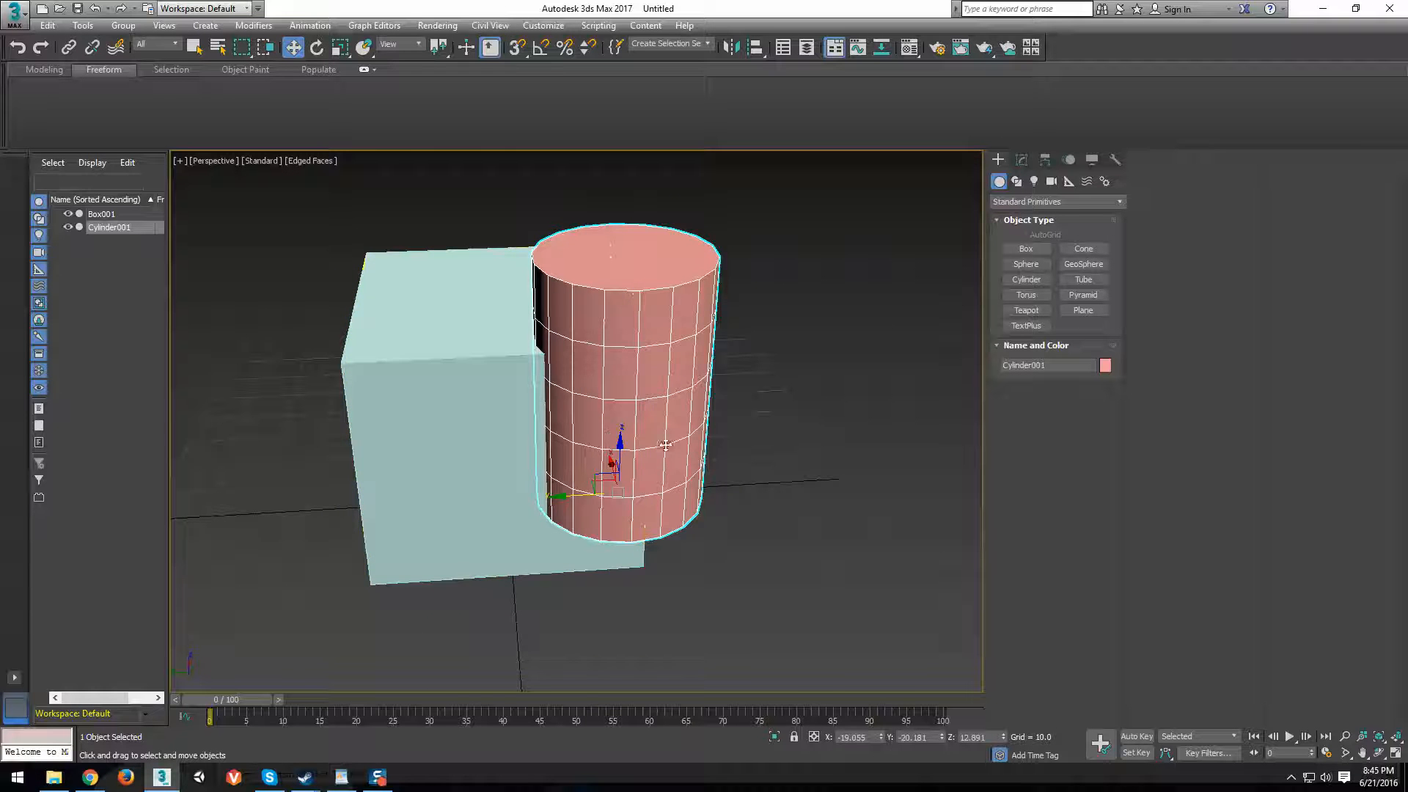
middle_click_drag(548, 453, 490, 388, "alt")
Select the box as the base object and start a ProBoolean compound operation on it.
left_click(754, 301)
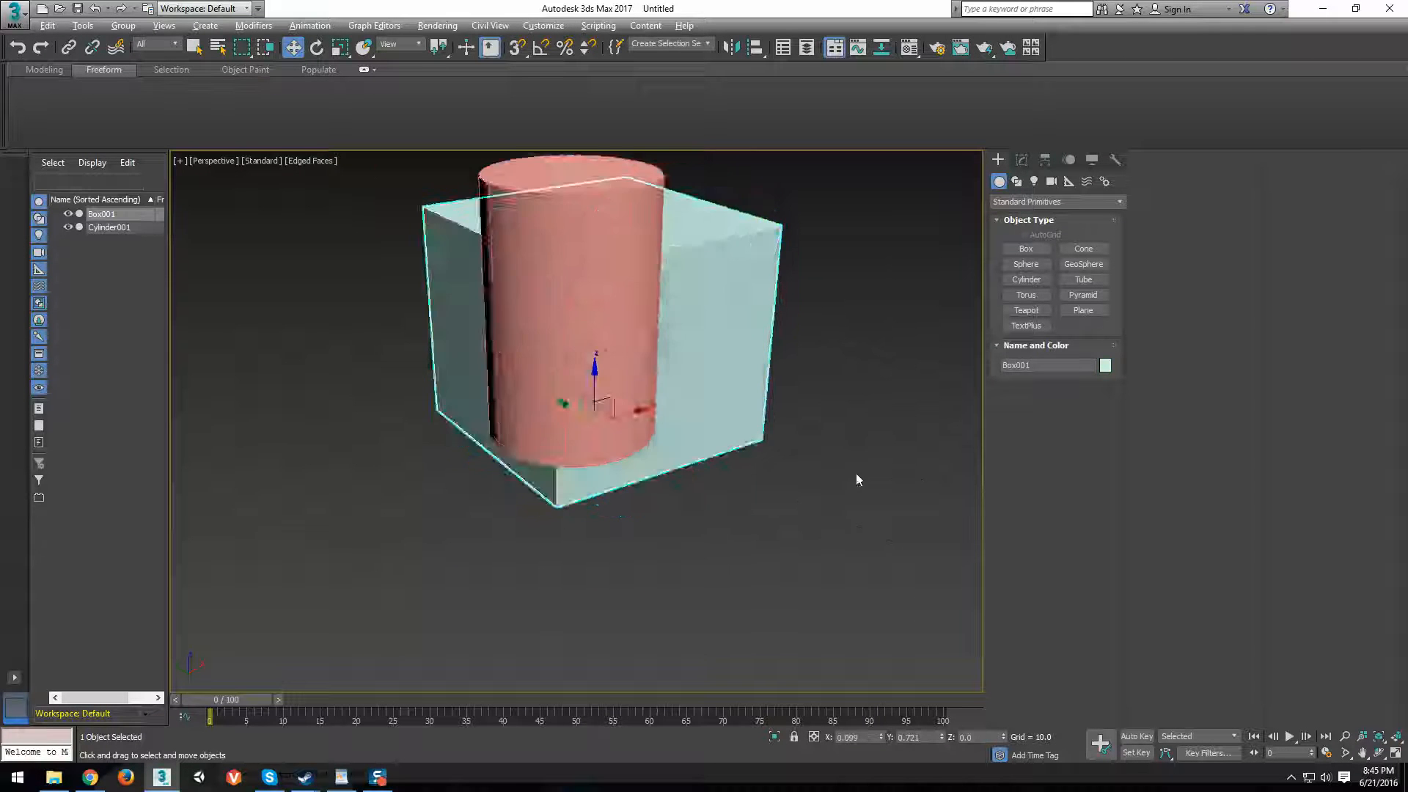
middle_click_drag(857, 475, 623, 505, "alt")
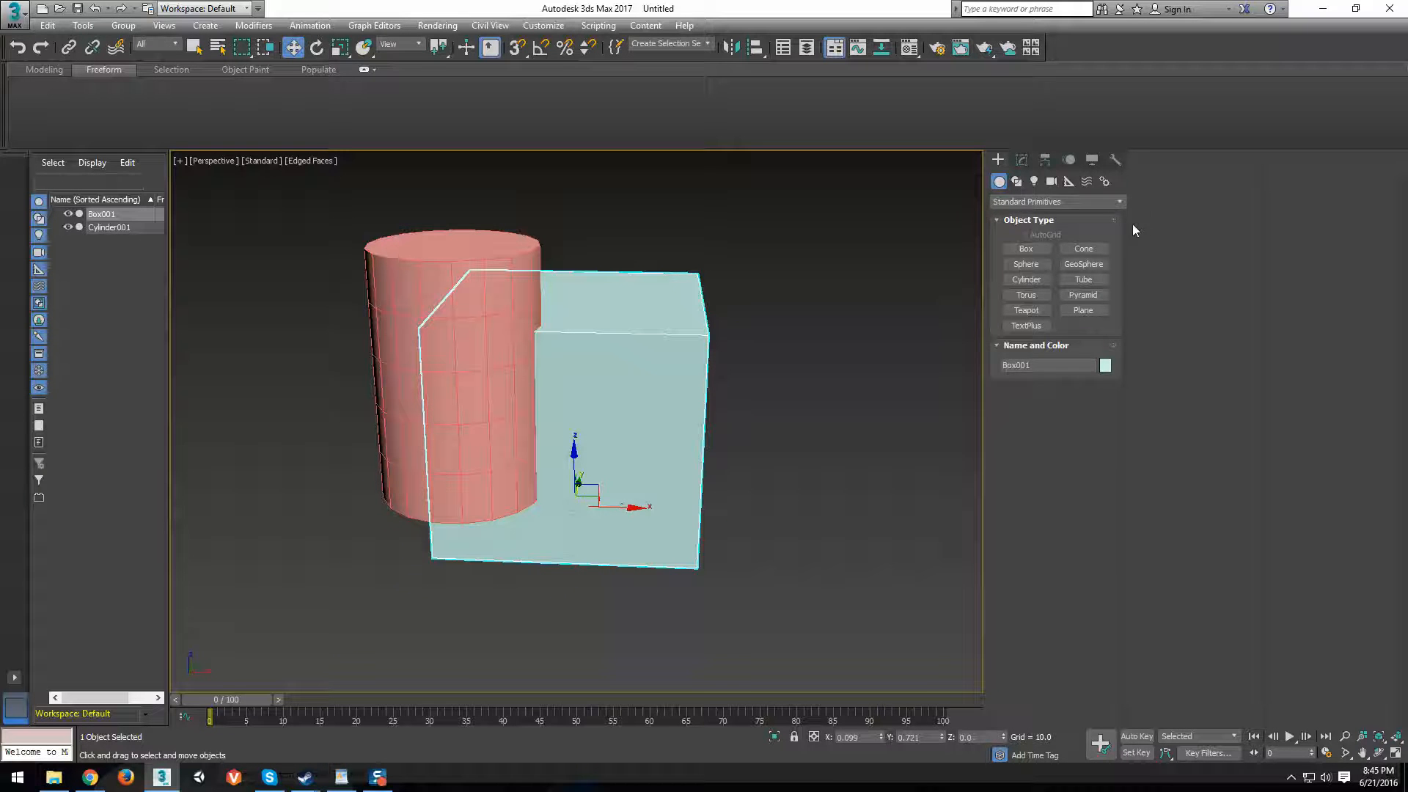
left_click(1021, 160)
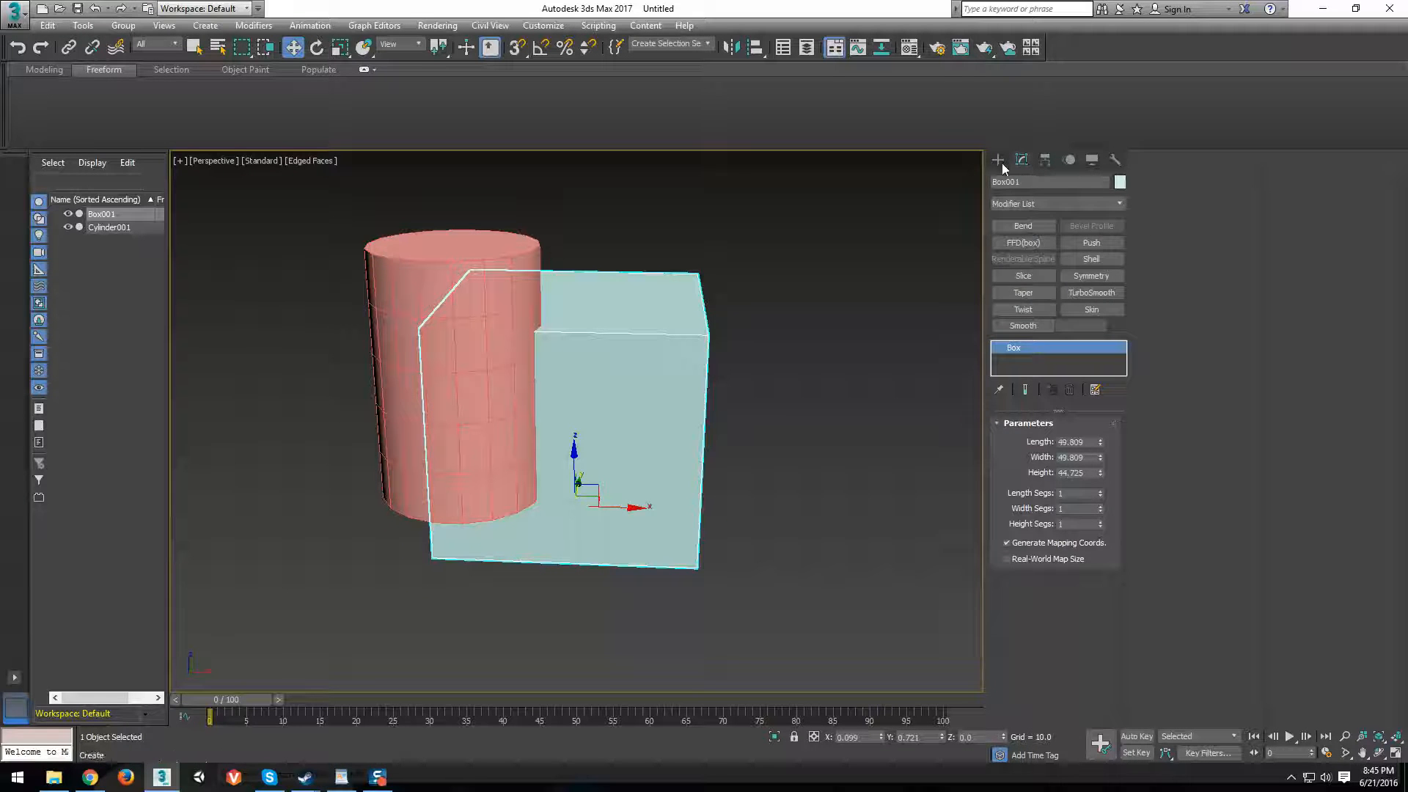
left_click(999, 161)
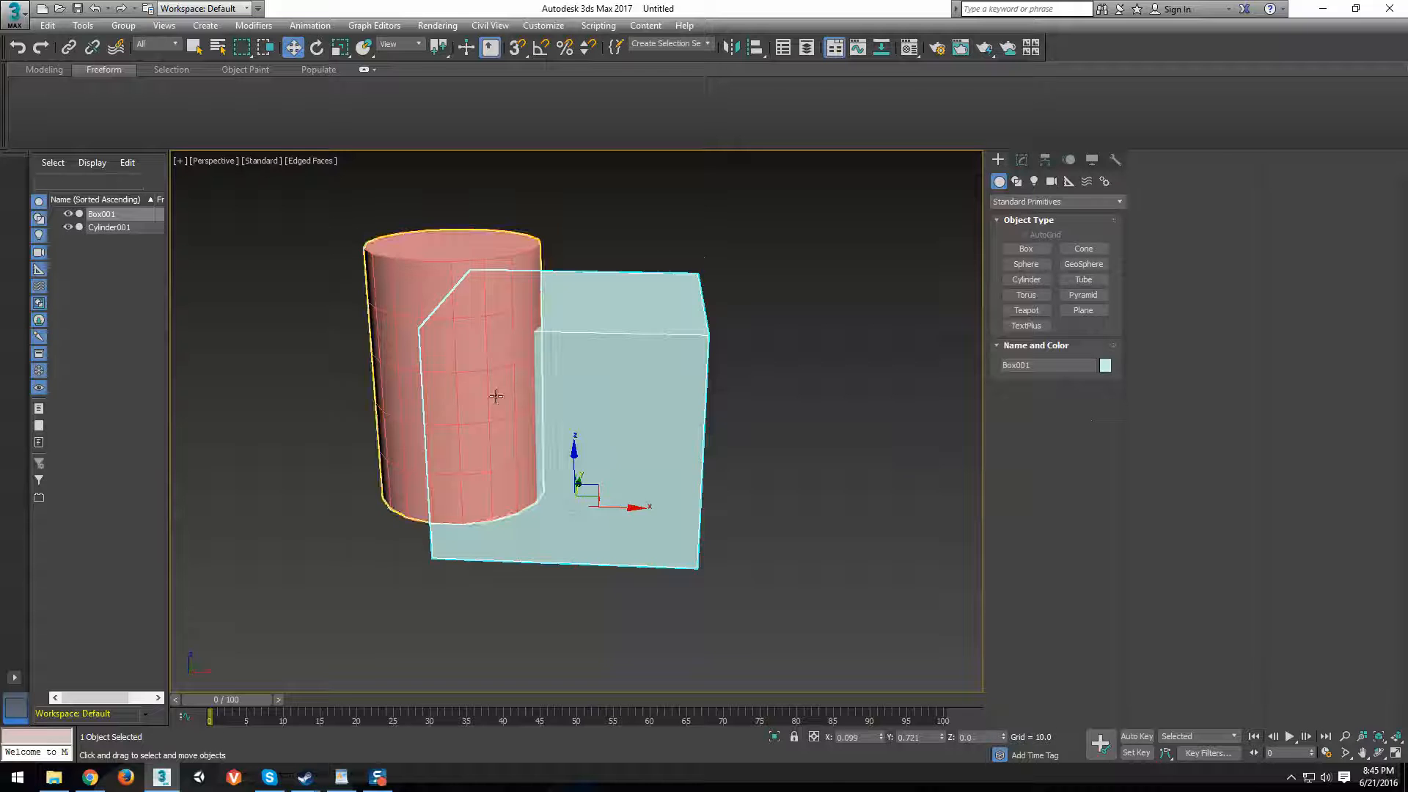
middle_click_drag(607, 378, 629, 393, "alt")
middle_click_drag(617, 474, 569, 397, "alt")
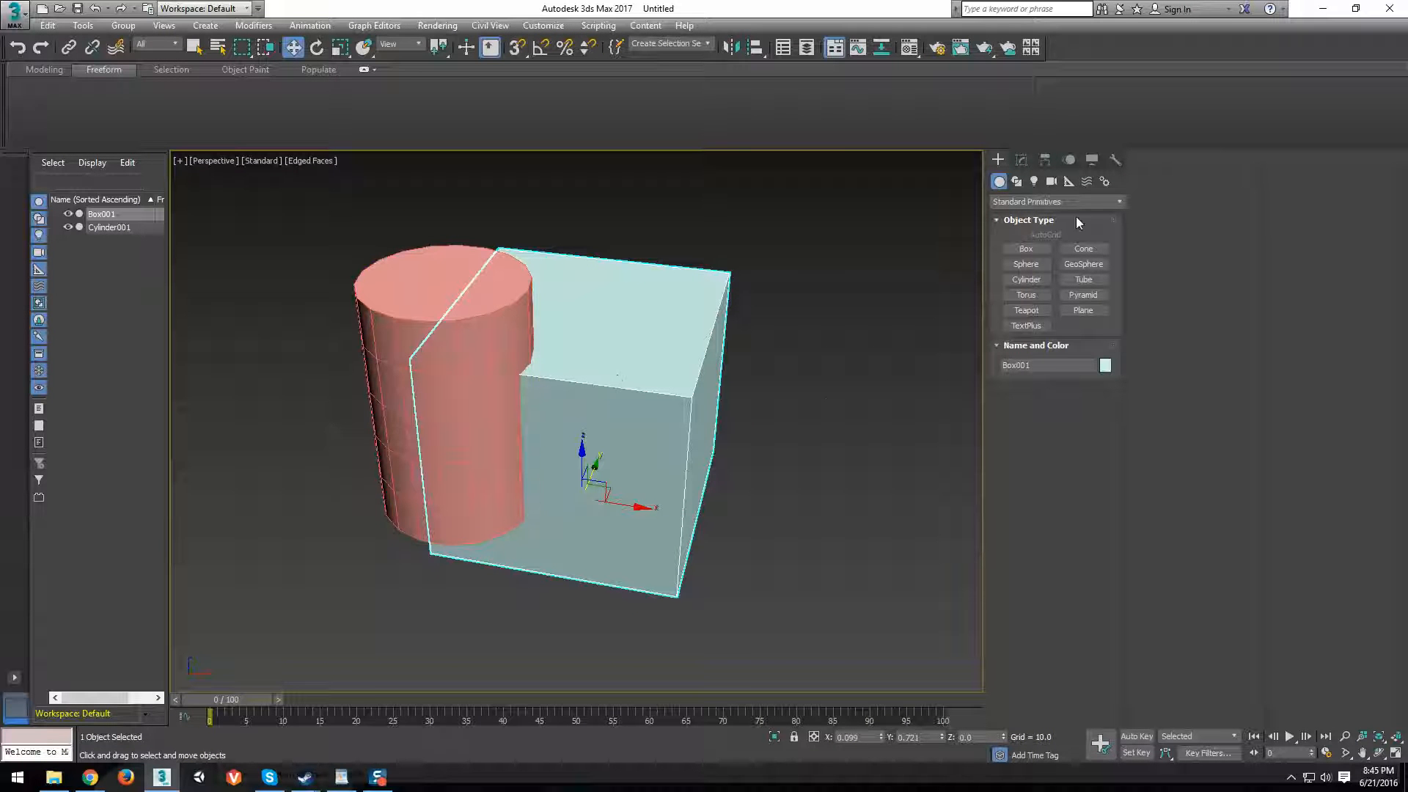
left_click(1019, 204)
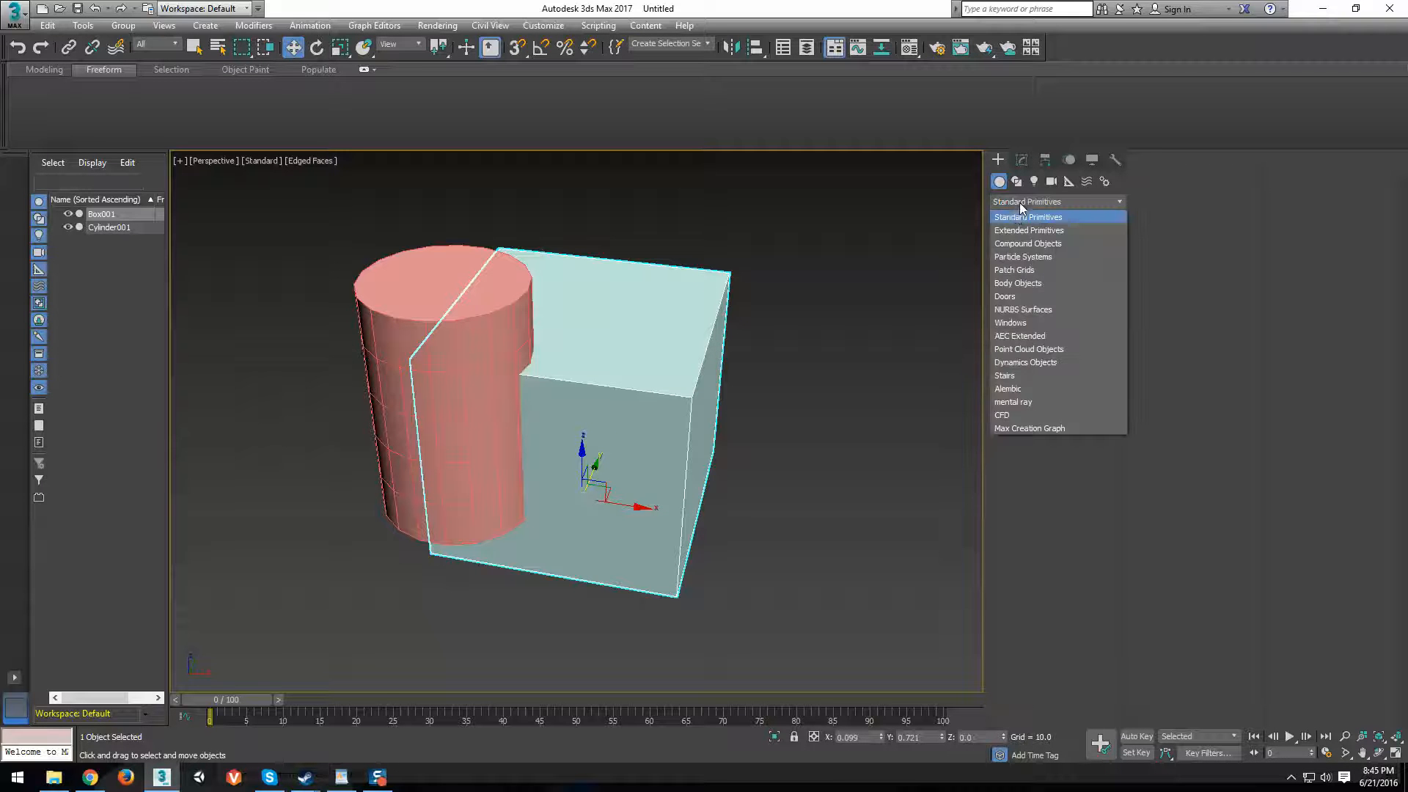
left_click(1026, 244)
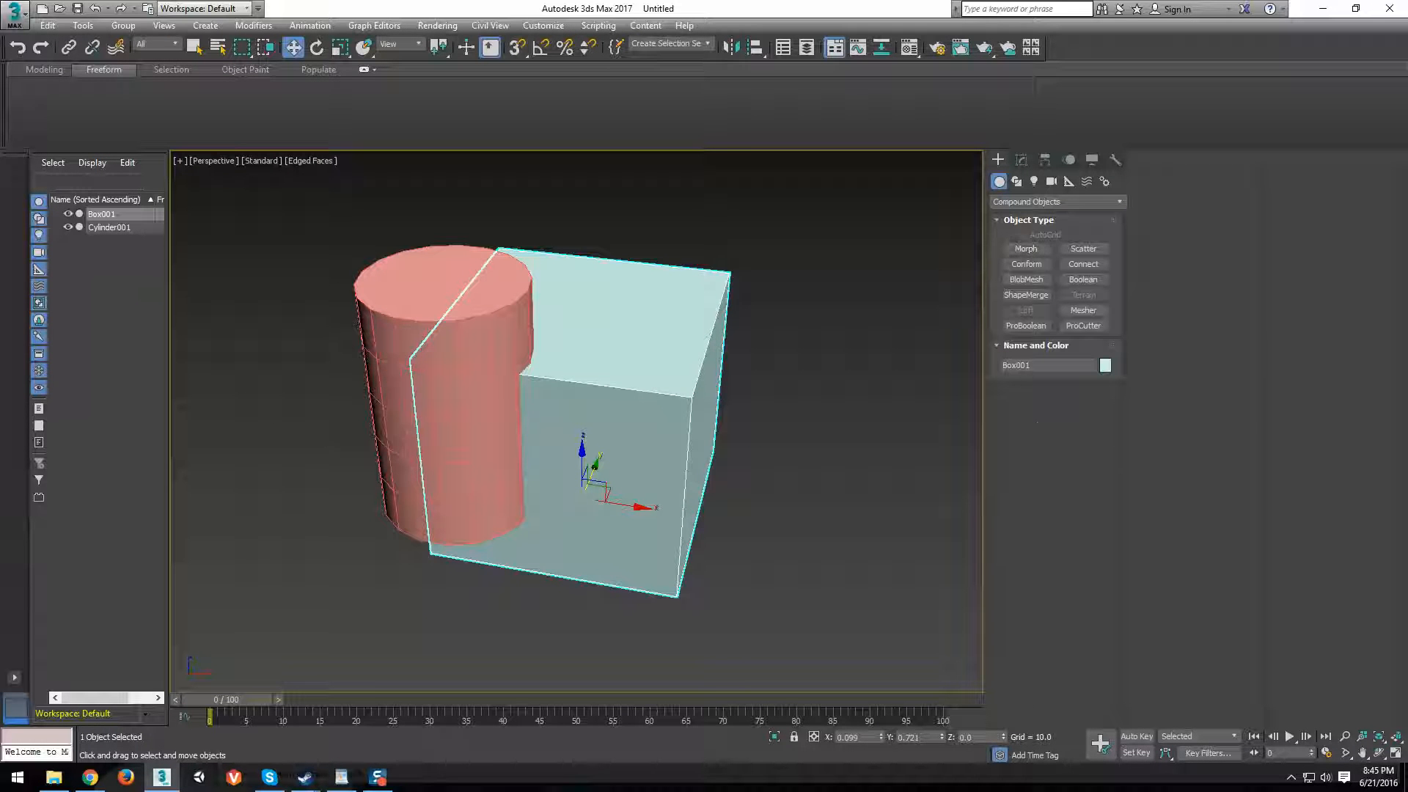
left_click(1041, 327)
middle_click_drag(578, 459, 715, 462)
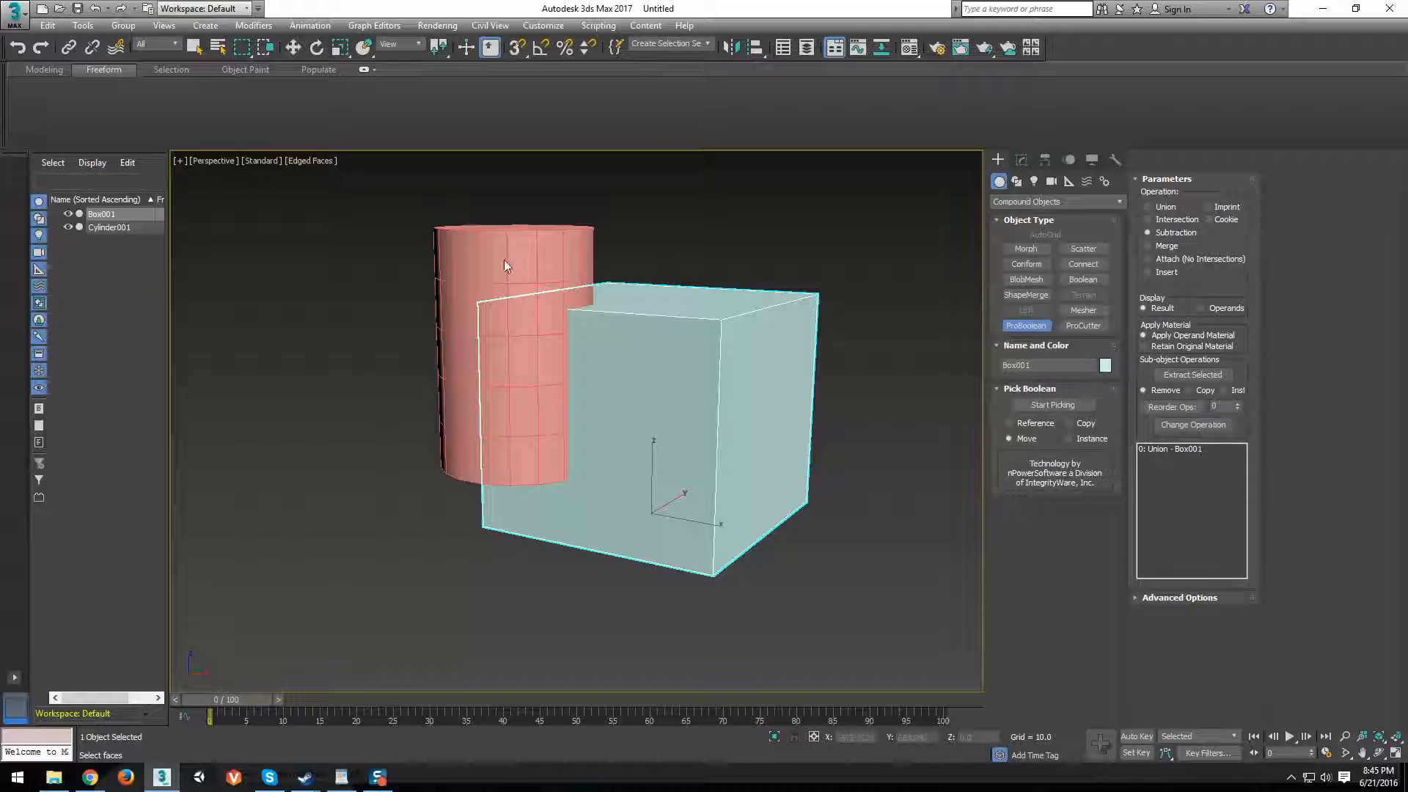
middle_click_drag(745, 445, 794, 493, "alt")
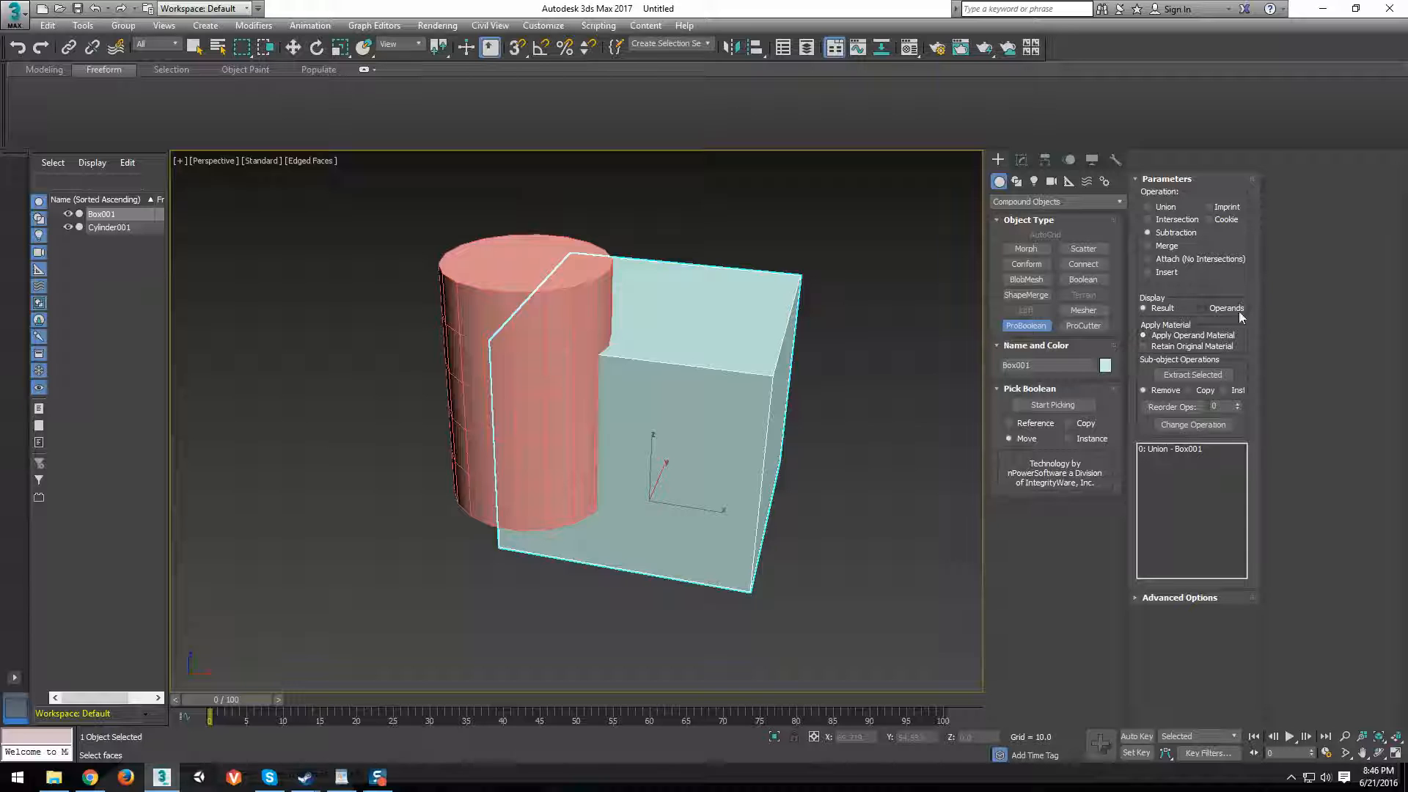
Subtract the cylinder from the box by picking it as the ProBoolean operand.
left_click(1049, 405)
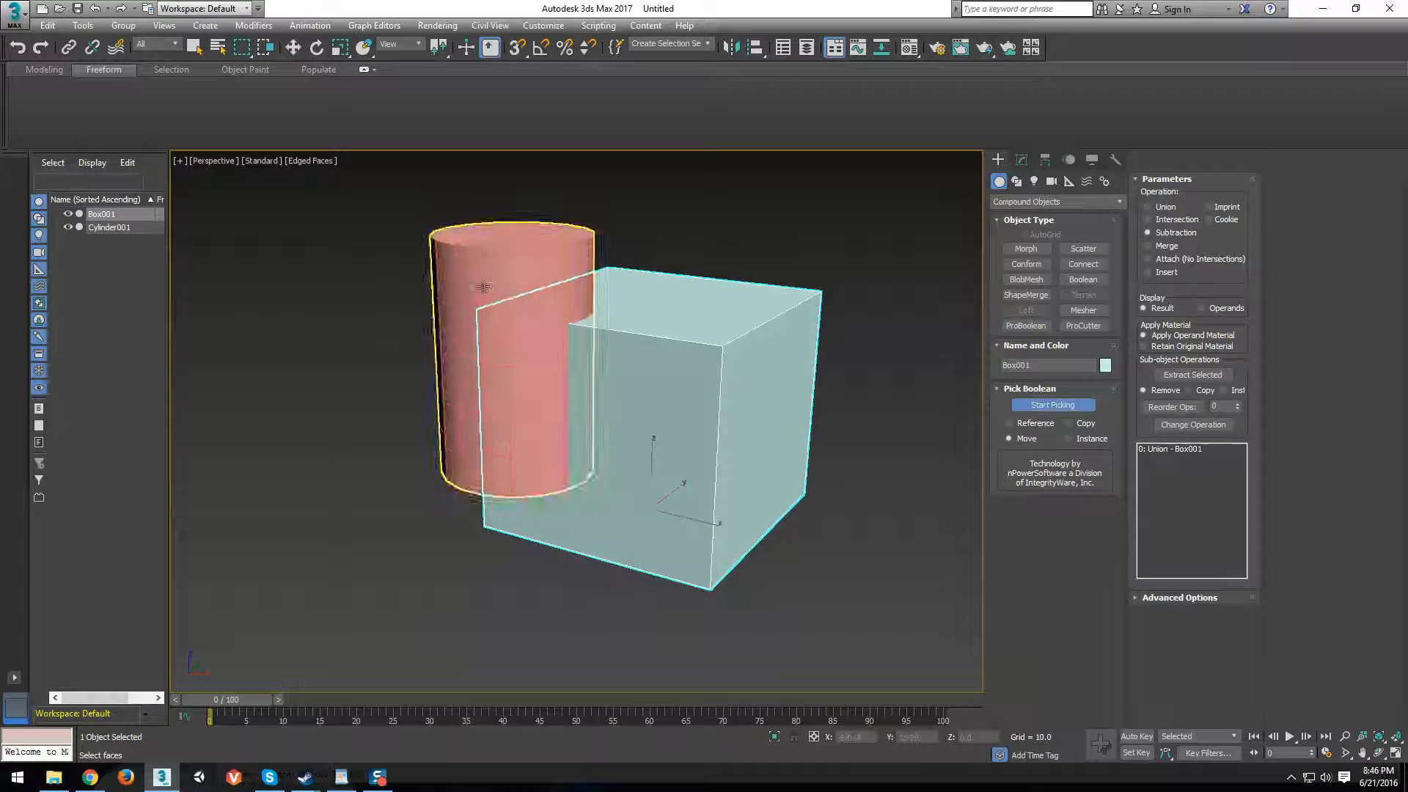
left_click(591, 484)
middle_click_drag(664, 499, 745, 487, "alt")
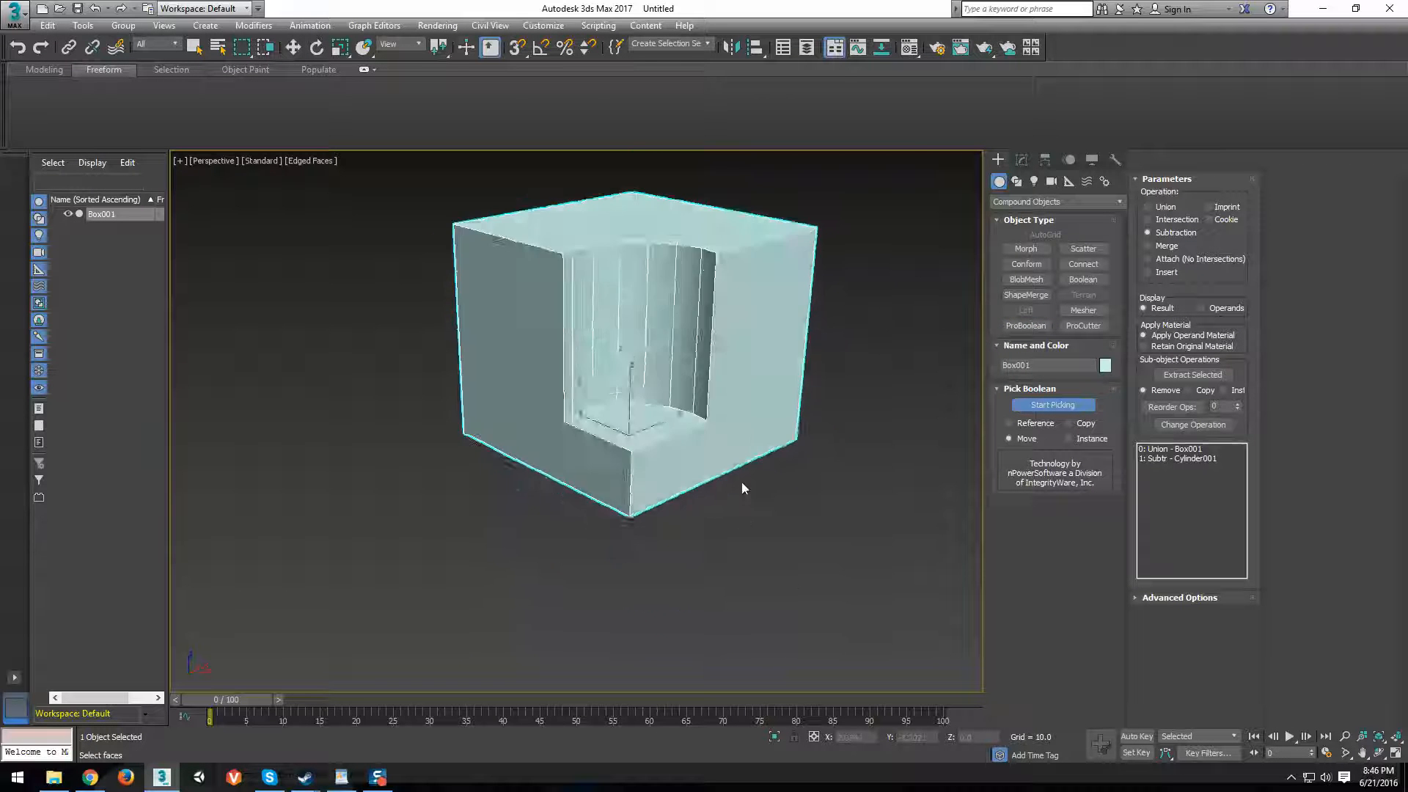
scroll(709, 424, "up", 5)
middle_click_drag(708, 424, 1297, 287, "alt")
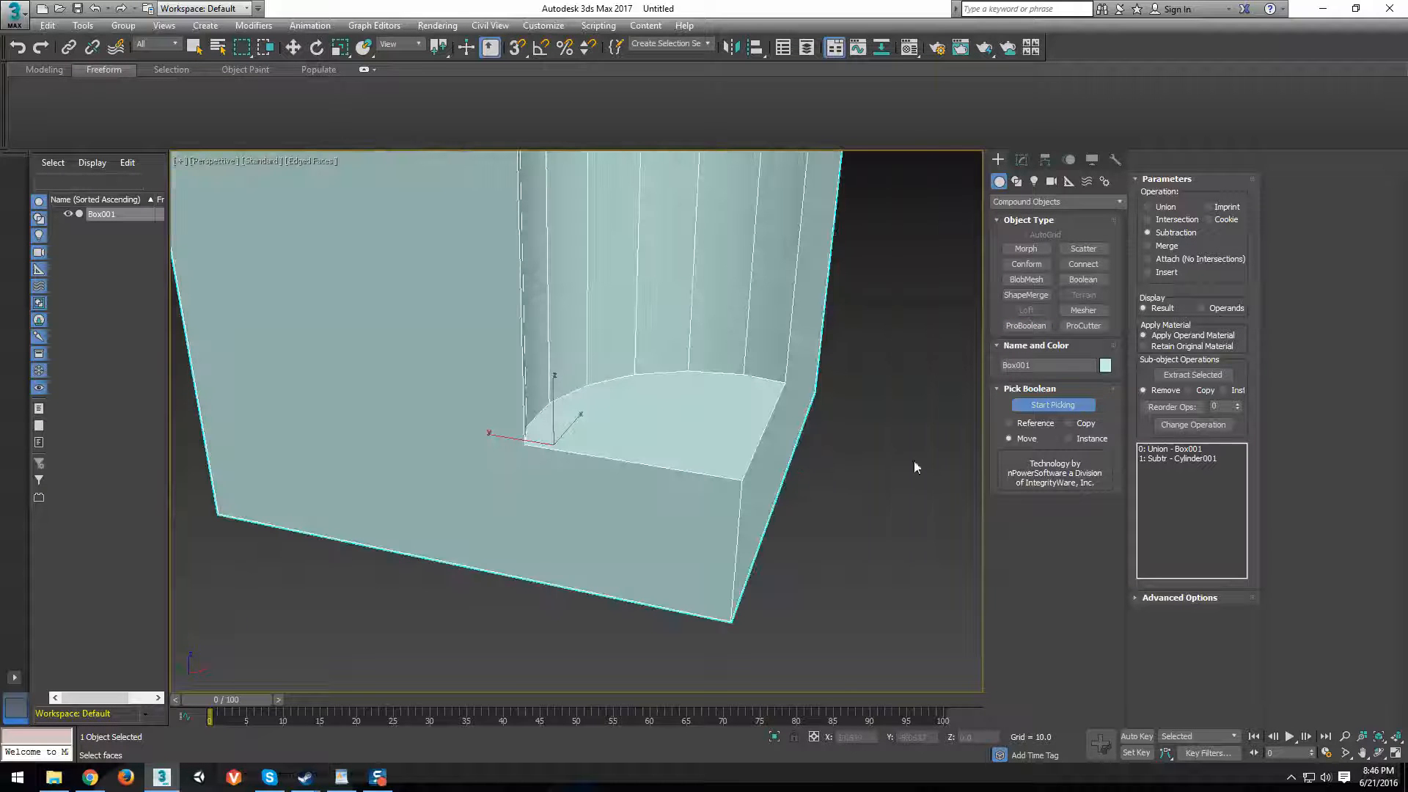
Select the cylinder operand in the ProBoolean operation list and reapply Subtraction to it.
left_click(1161, 451)
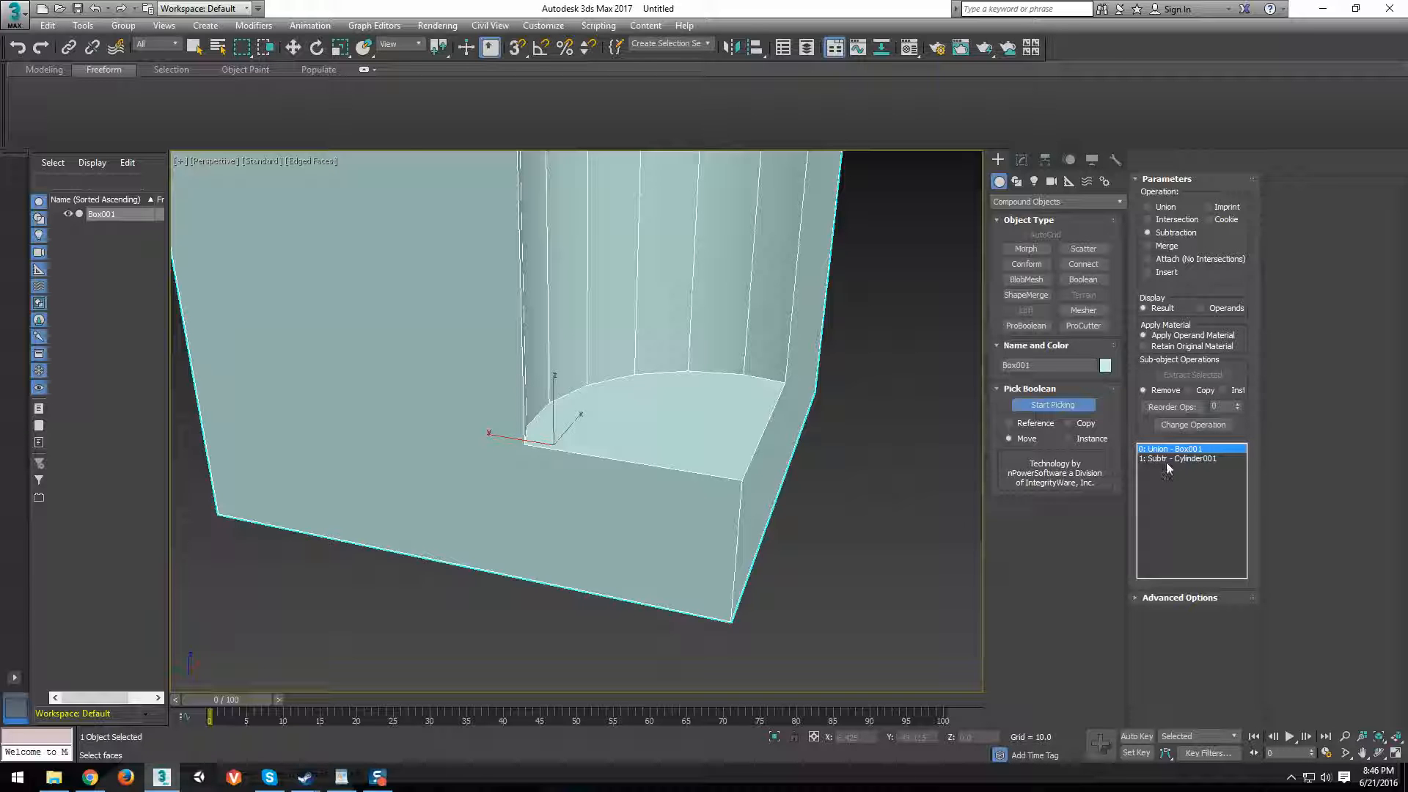
left_click(1164, 458)
left_click(1162, 456)
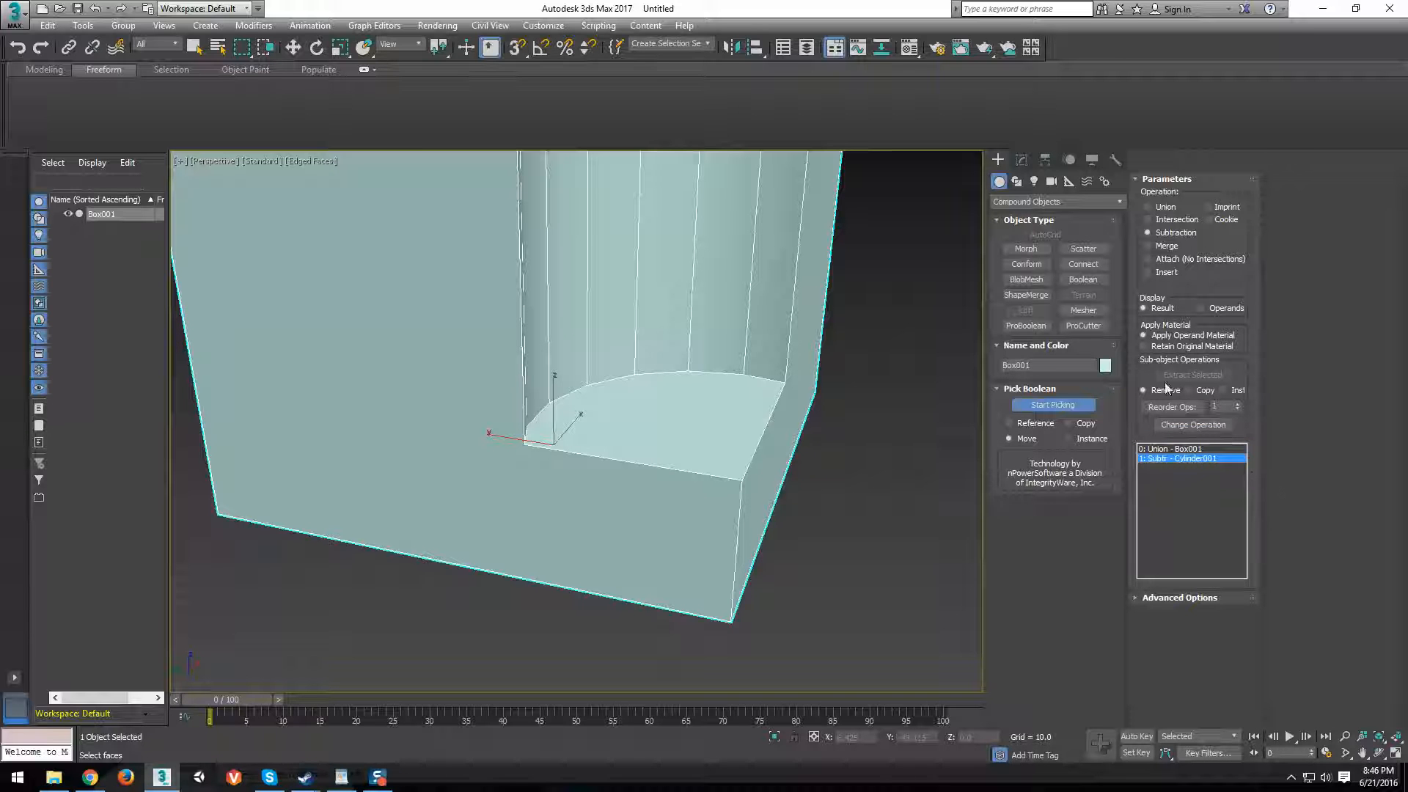
left_click(1212, 426)
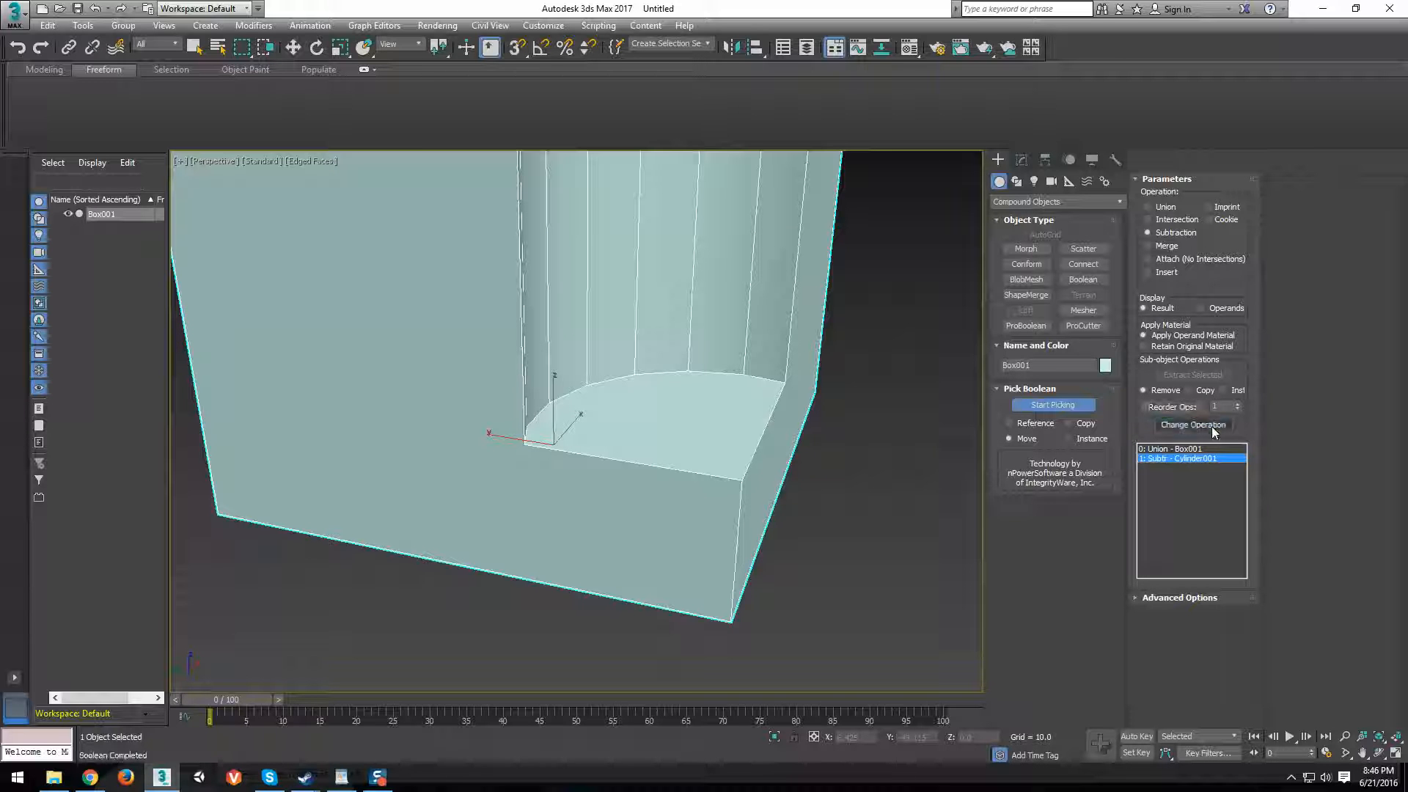
left_click(1159, 220)
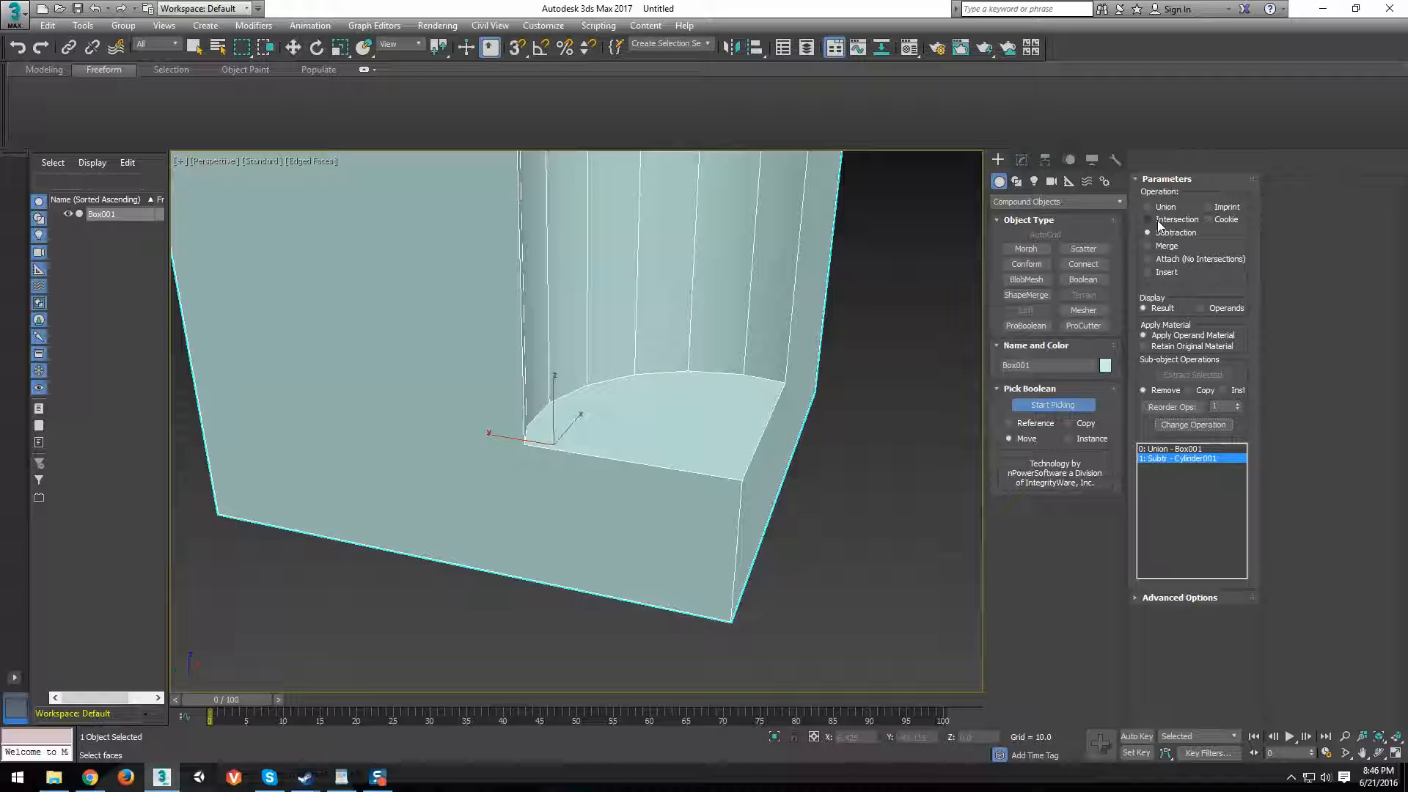
left_click(1227, 220)
left_click(1228, 221)
left_click(1162, 232)
left_click(1163, 232)
left_click(1181, 426)
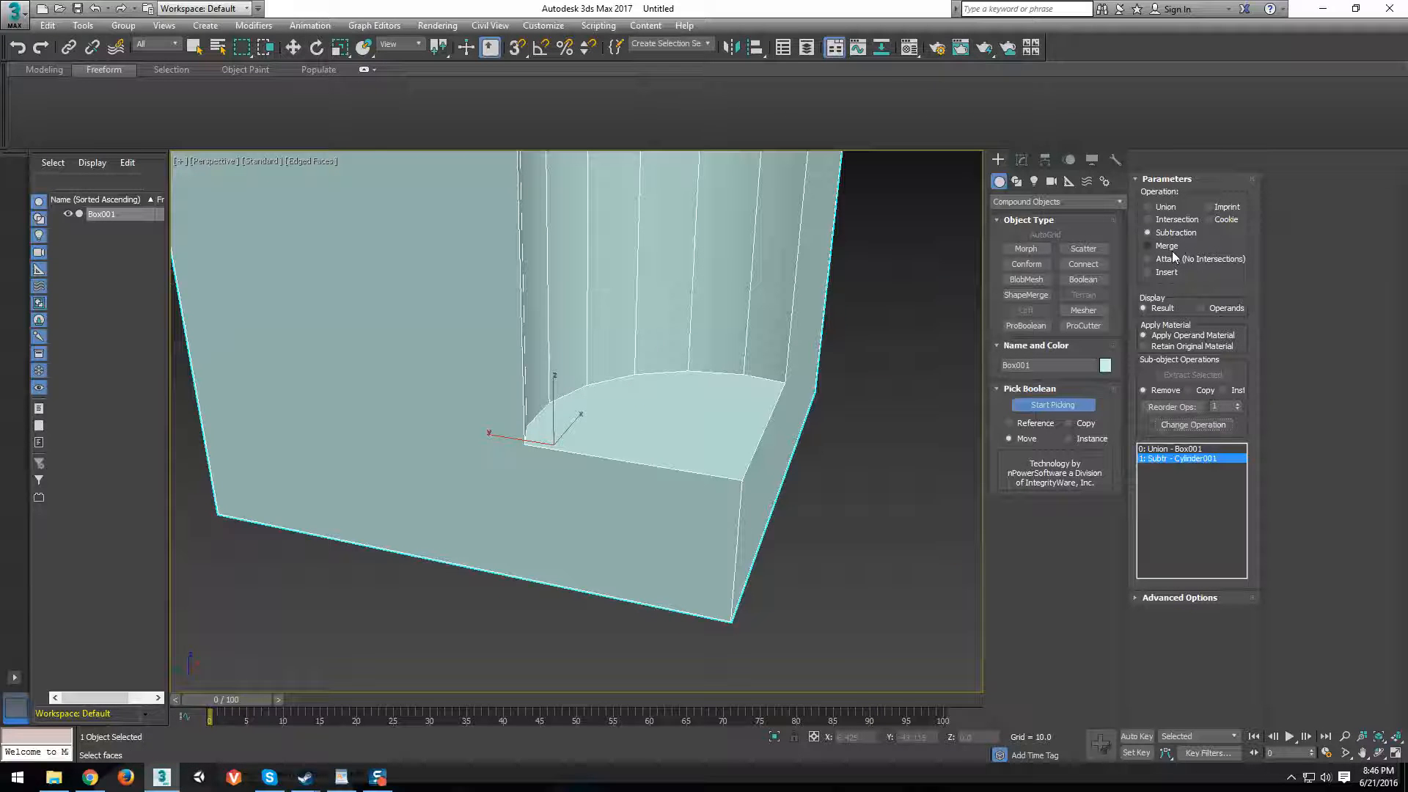
Change the cylinder operand's operation from Subtraction to Merge.
left_click(1177, 427)
mouse_move(807, 396)
middle_mouse_down("alt")
mouse_move(768, 371)
mouse_move(820, 416)
middle_mouse_up("alt")
scroll(820, 407, "down", 2)
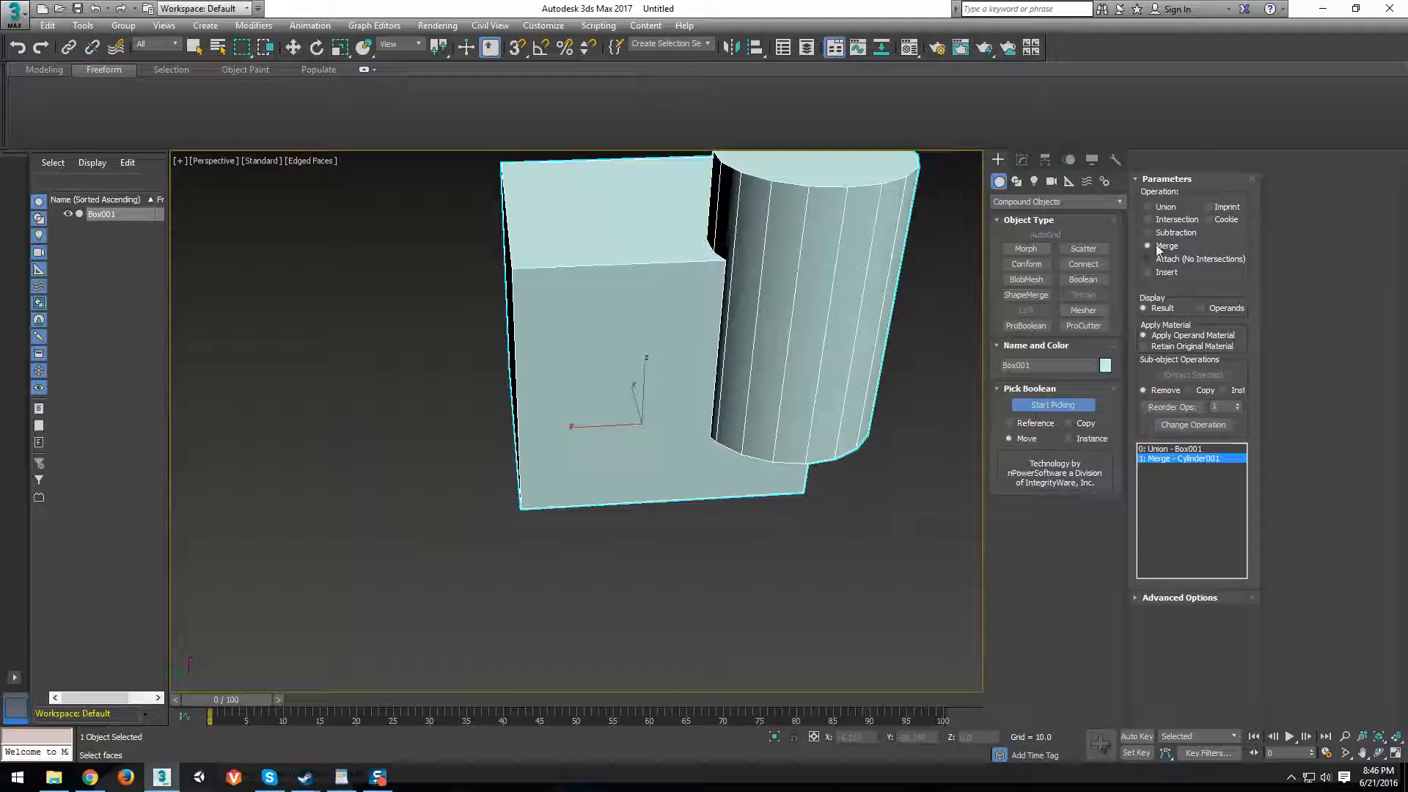
Change the cylinder operand's operation to Intersection to keep only the volume shared with the box.
left_click(1173, 219)
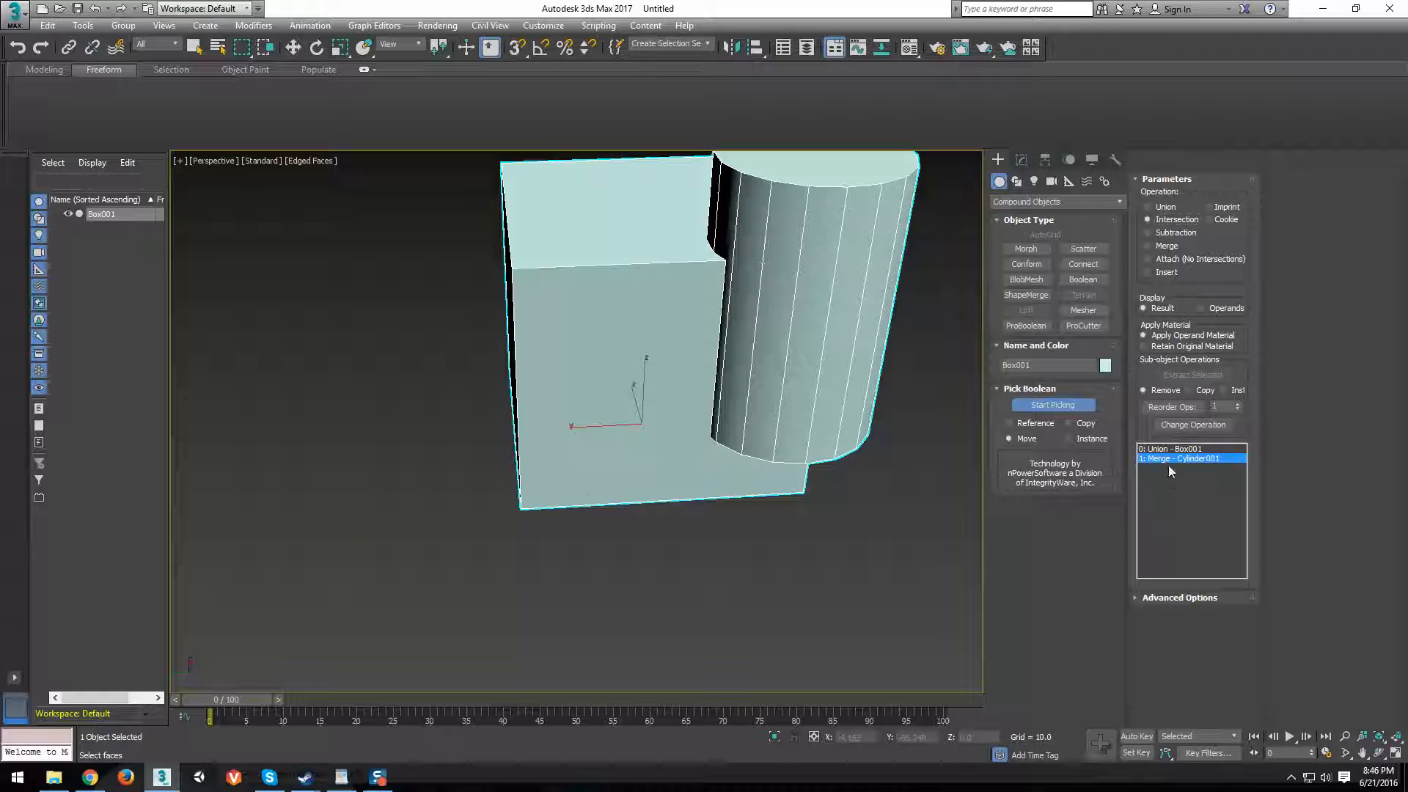
left_click(1175, 425)
middle_click_drag(884, 391, 833, 392, "alt")
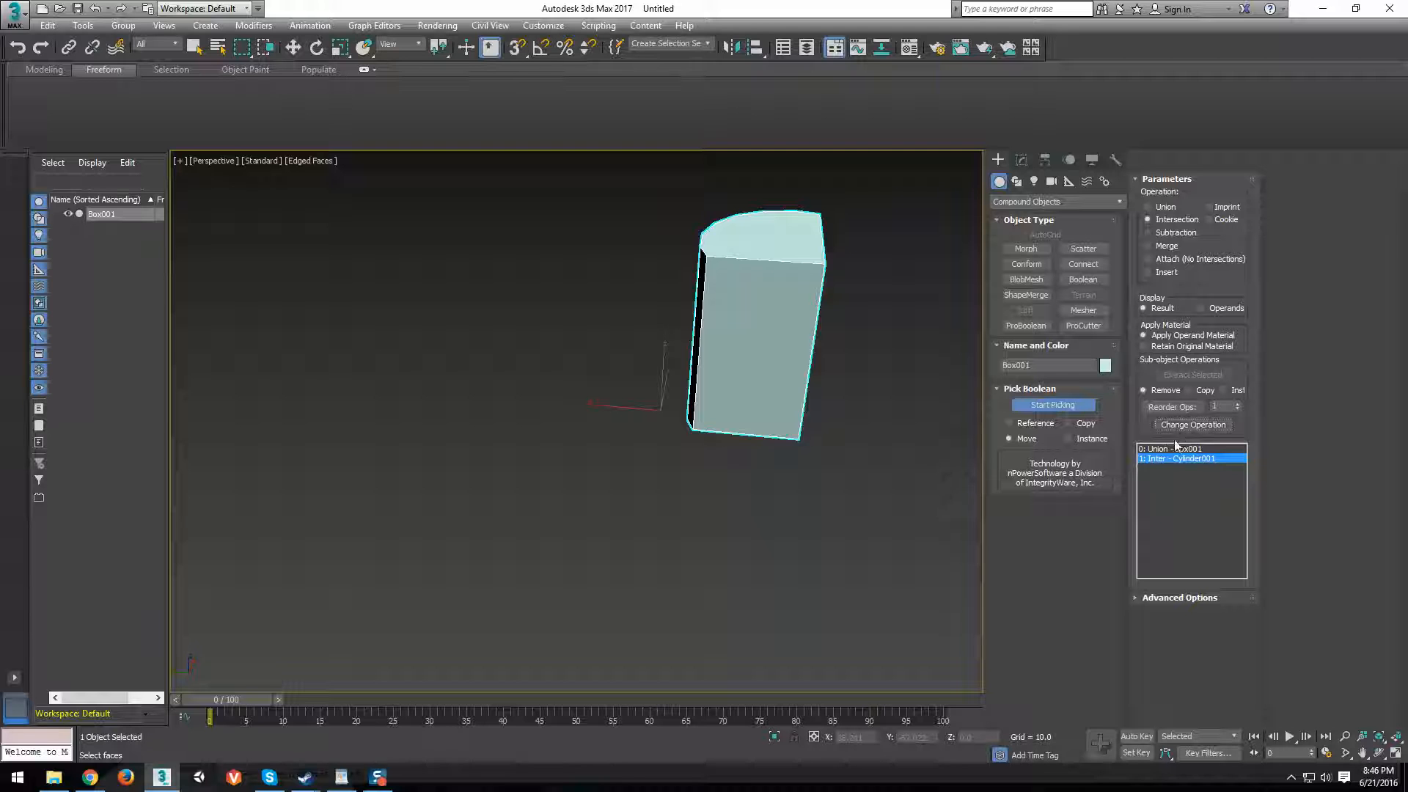
middle_click_drag(866, 345, 788, 411, "alt")
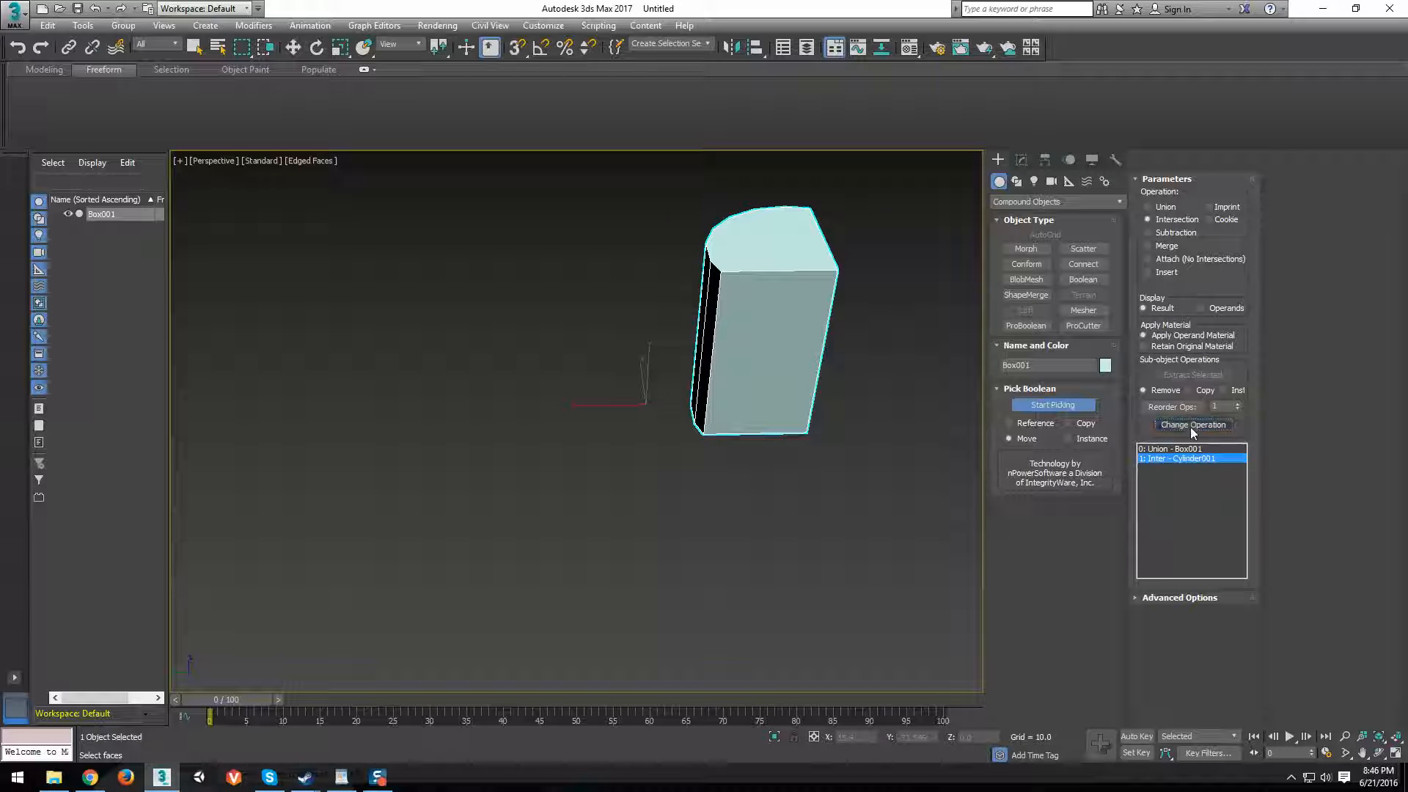
Try the Cookie option on the cylinder's Intersection operation, inspect the cut shape, and turn the option off.
left_click(1238, 409)
left_click(1191, 425)
left_click(1181, 421)
middle_click_drag(760, 378, 911, 461, "alt")
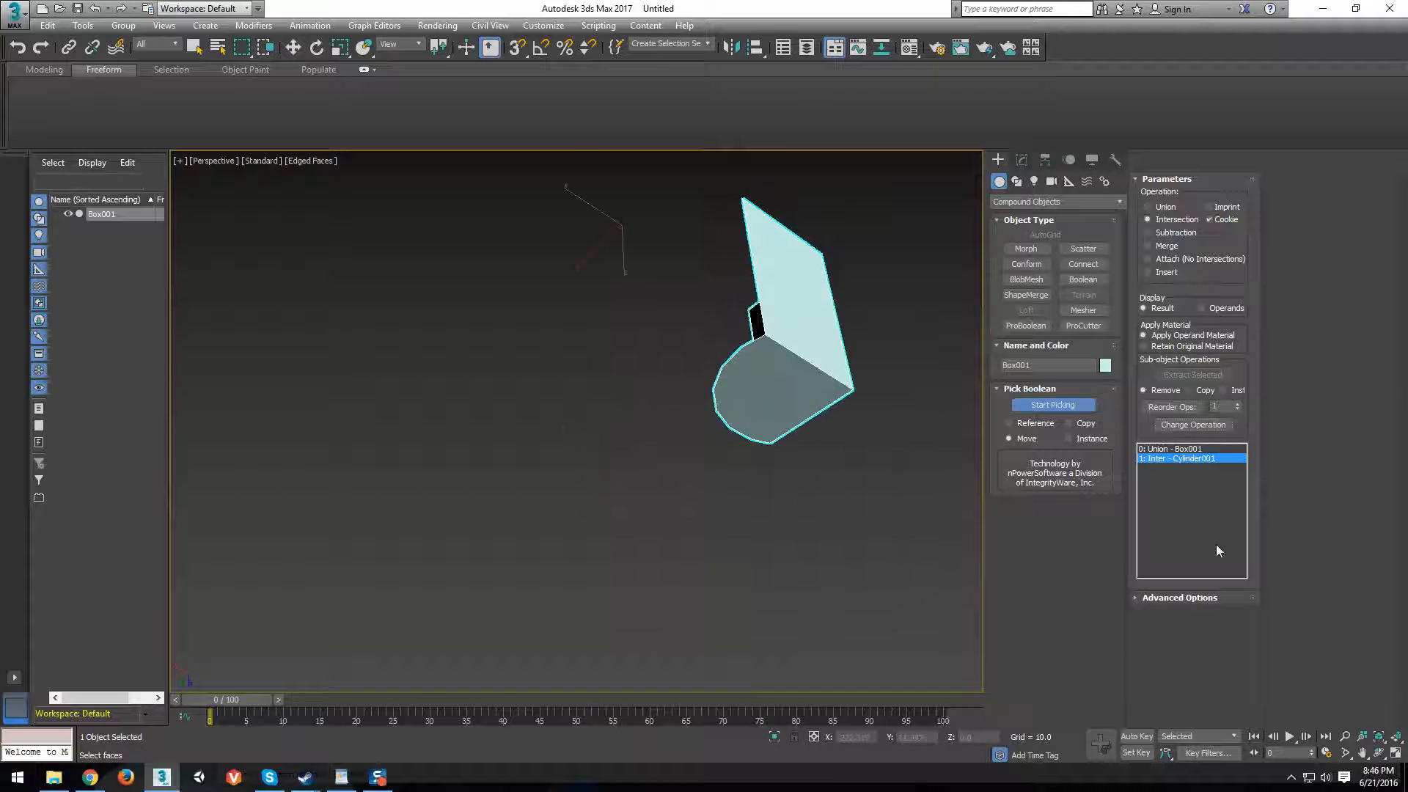
left_click(1209, 219)
Expand the advanced ProBoolean options and change the cylinder operand's operation to Union.
left_click(1179, 597)
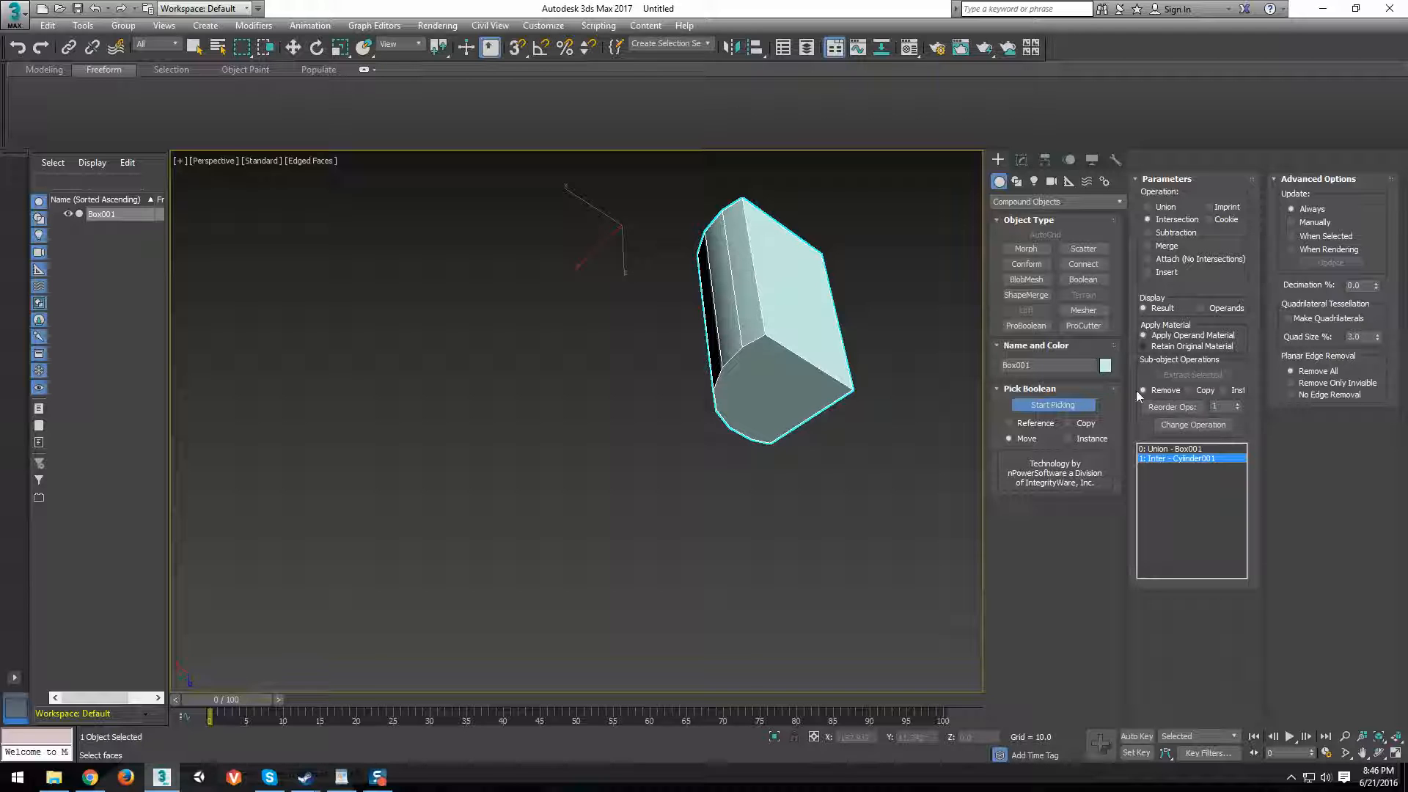
left_click(1190, 426)
left_click(1149, 207)
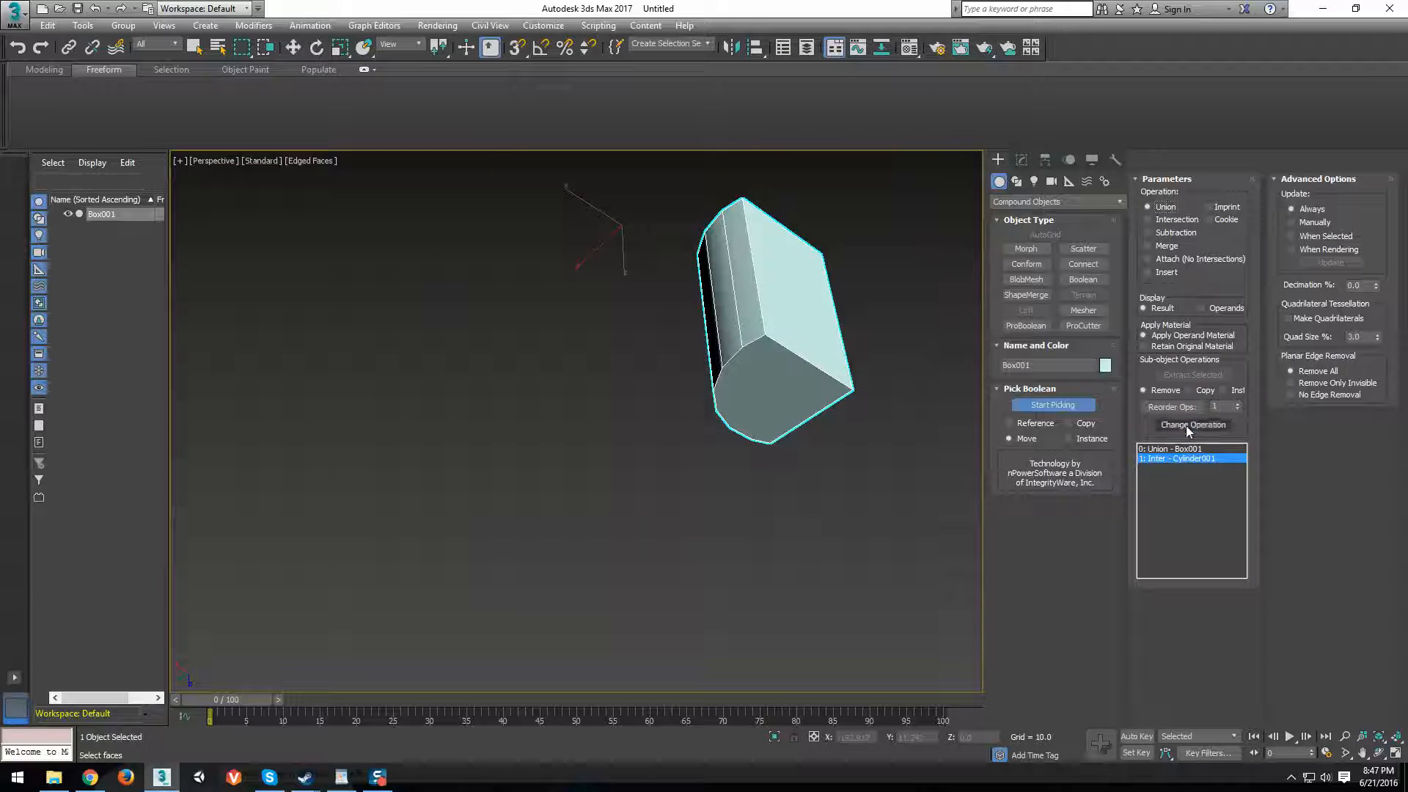
left_click(1187, 427)
middle_click_drag(844, 411, 881, 367, "alt")
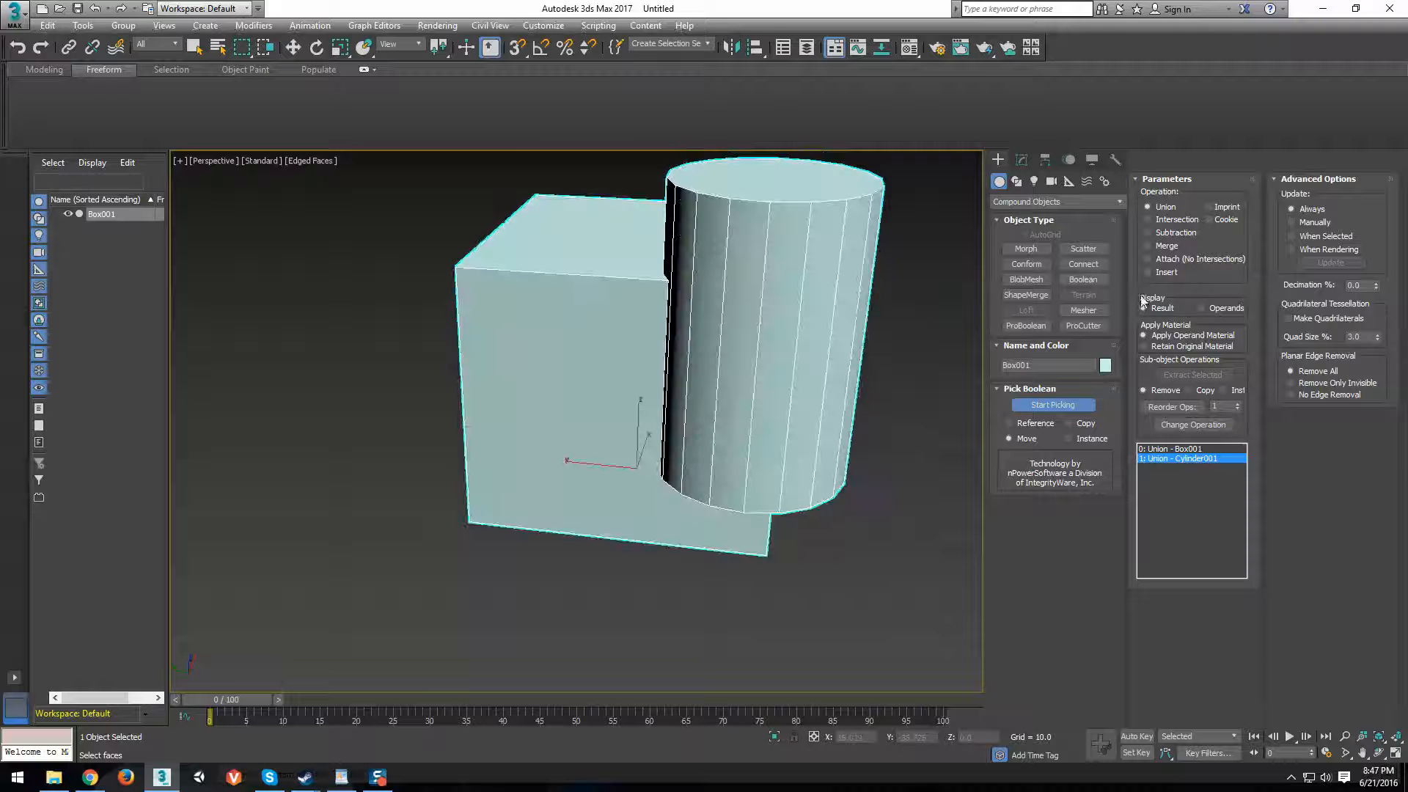
Change the cylinder operand's operation back to Subtraction, cutting it out of the box.
left_click(1169, 233)
left_click(1182, 430)
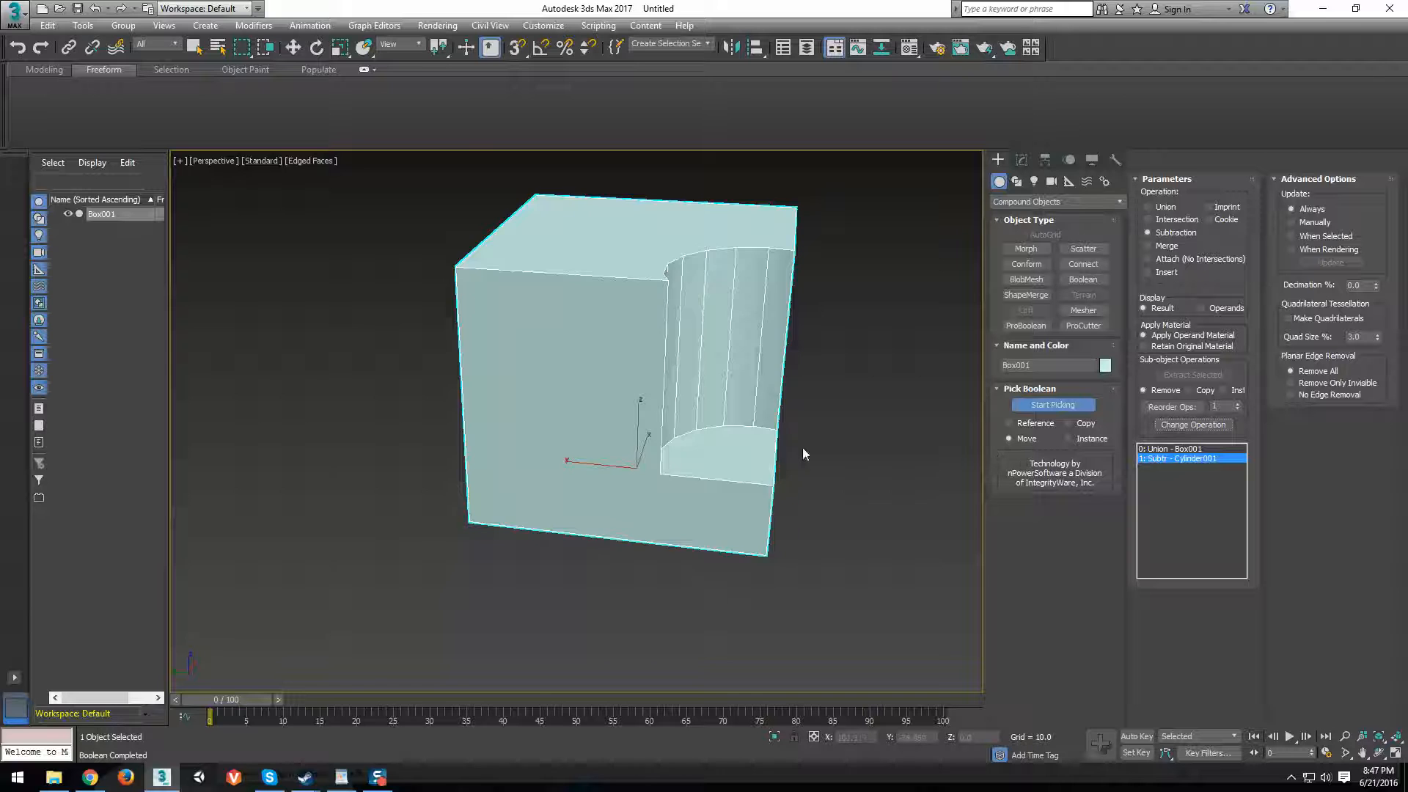
middle_click_drag(805, 453, 792, 435, "alt")
Set the cylinder operand's operation to Intersection and inspect the resulting solid.
left_click(1178, 224)
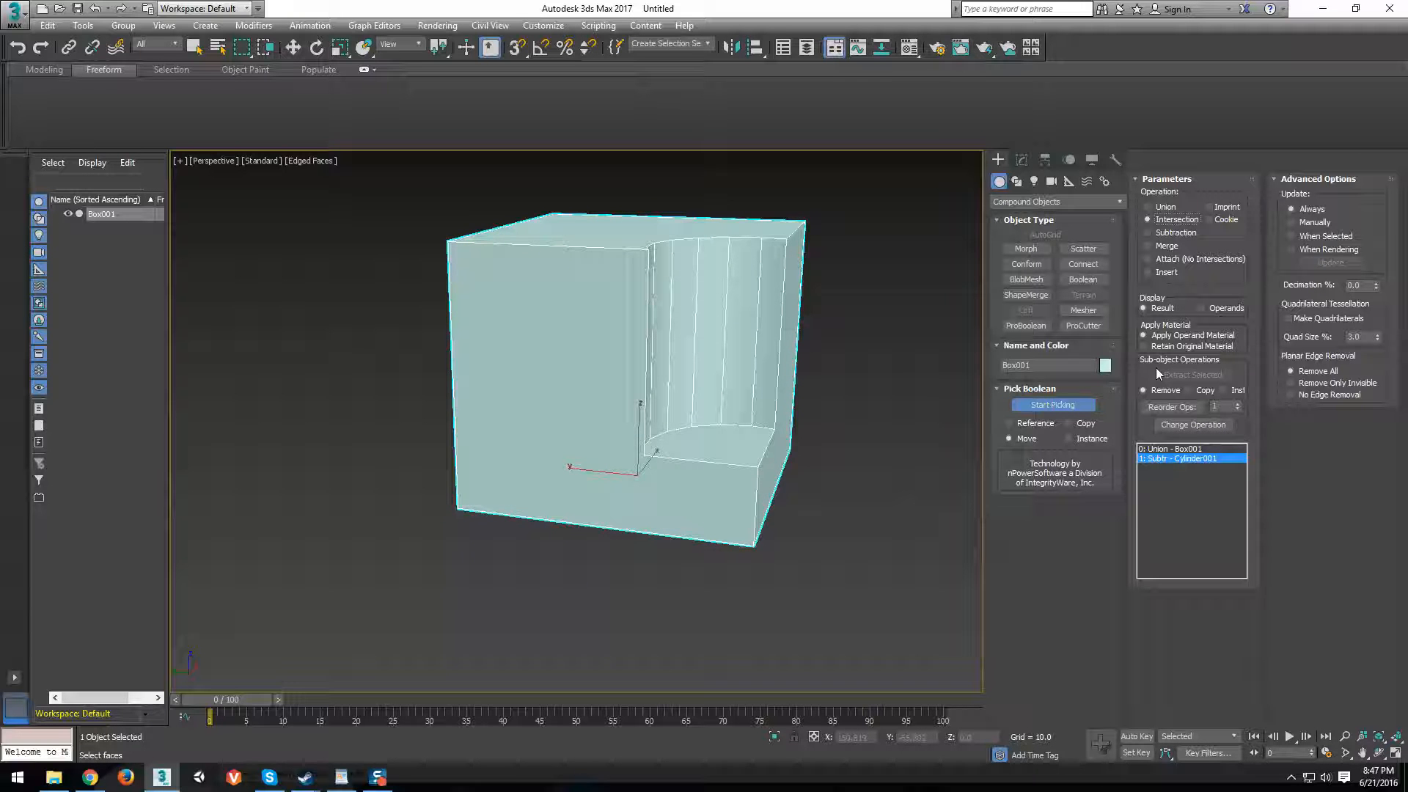
left_click(1193, 425)
middle_click_drag(703, 299, 592, 353, "alt")
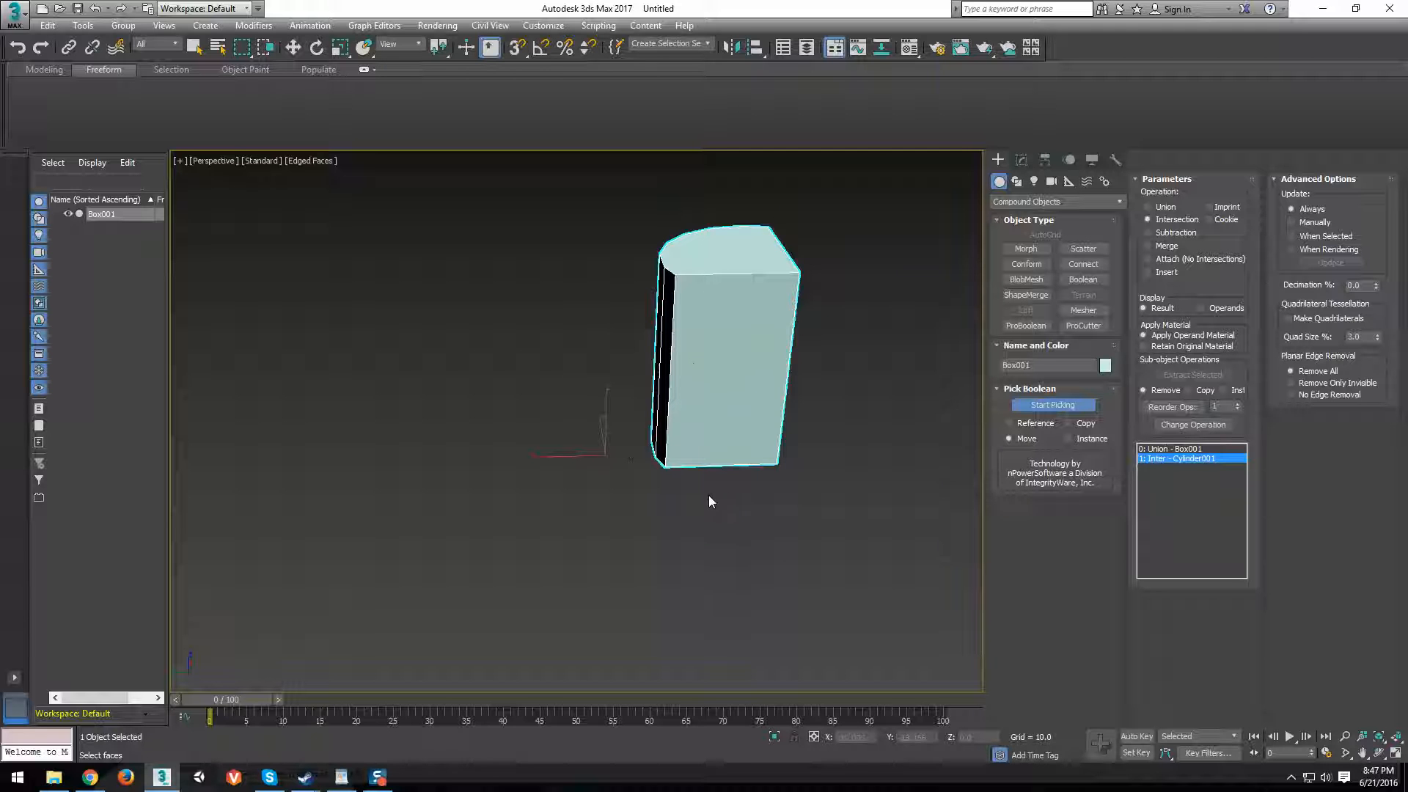
middle_click_drag(737, 291, 742, 336, "alt")
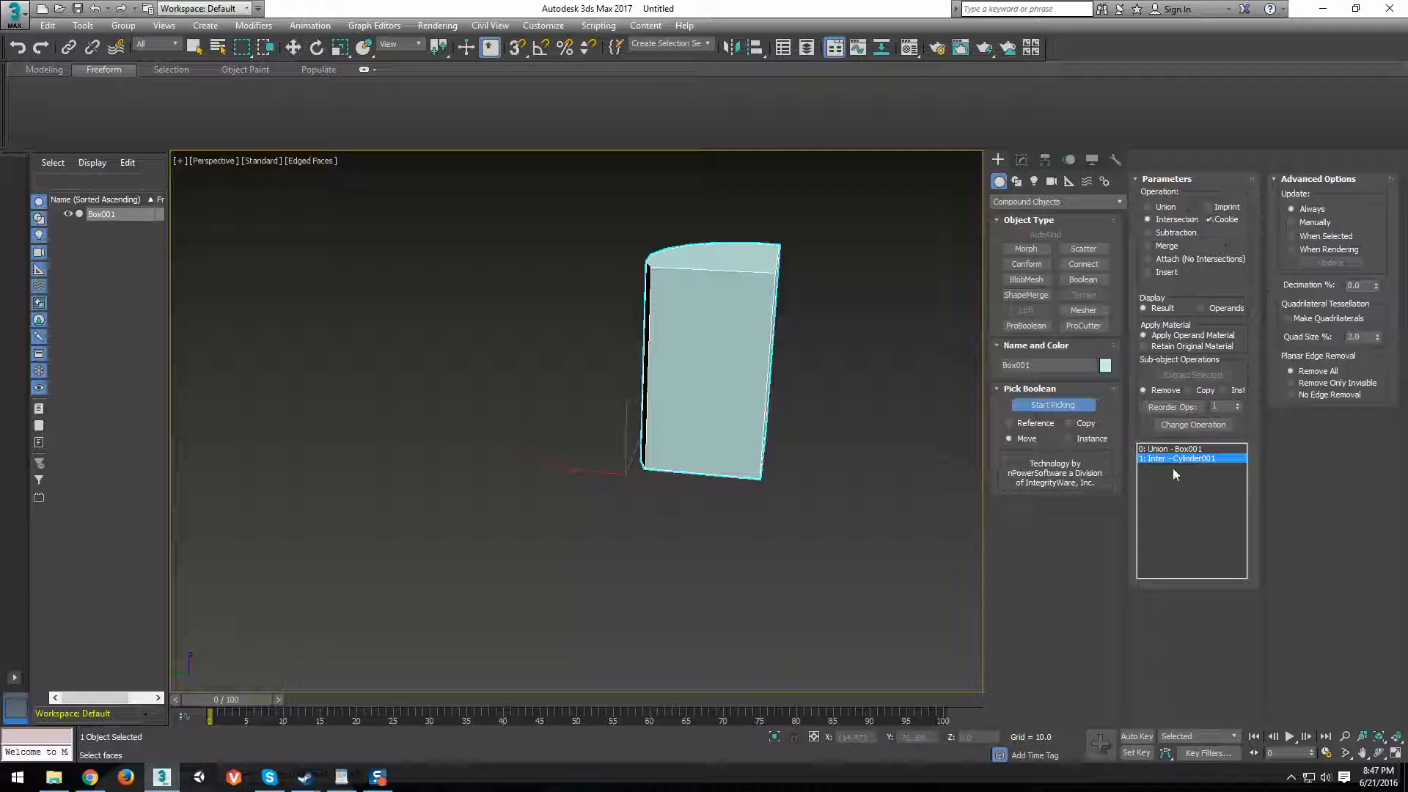
Try the Cookie option on the cylinder's Intersection, and set the operand back to Subtraction with Cookie turned off.
left_click(1193, 425)
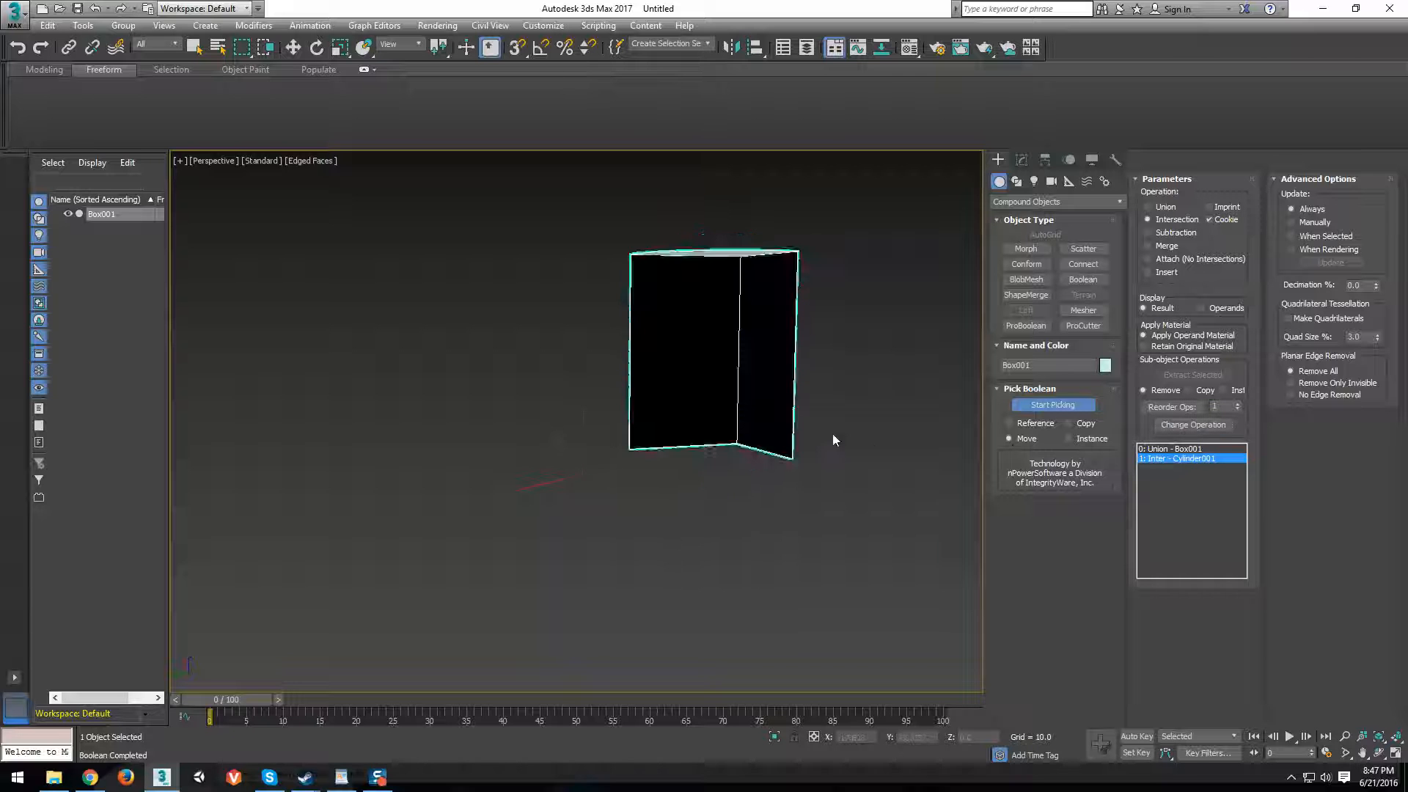
middle_click_drag(833, 434, 750, 423, "alt")
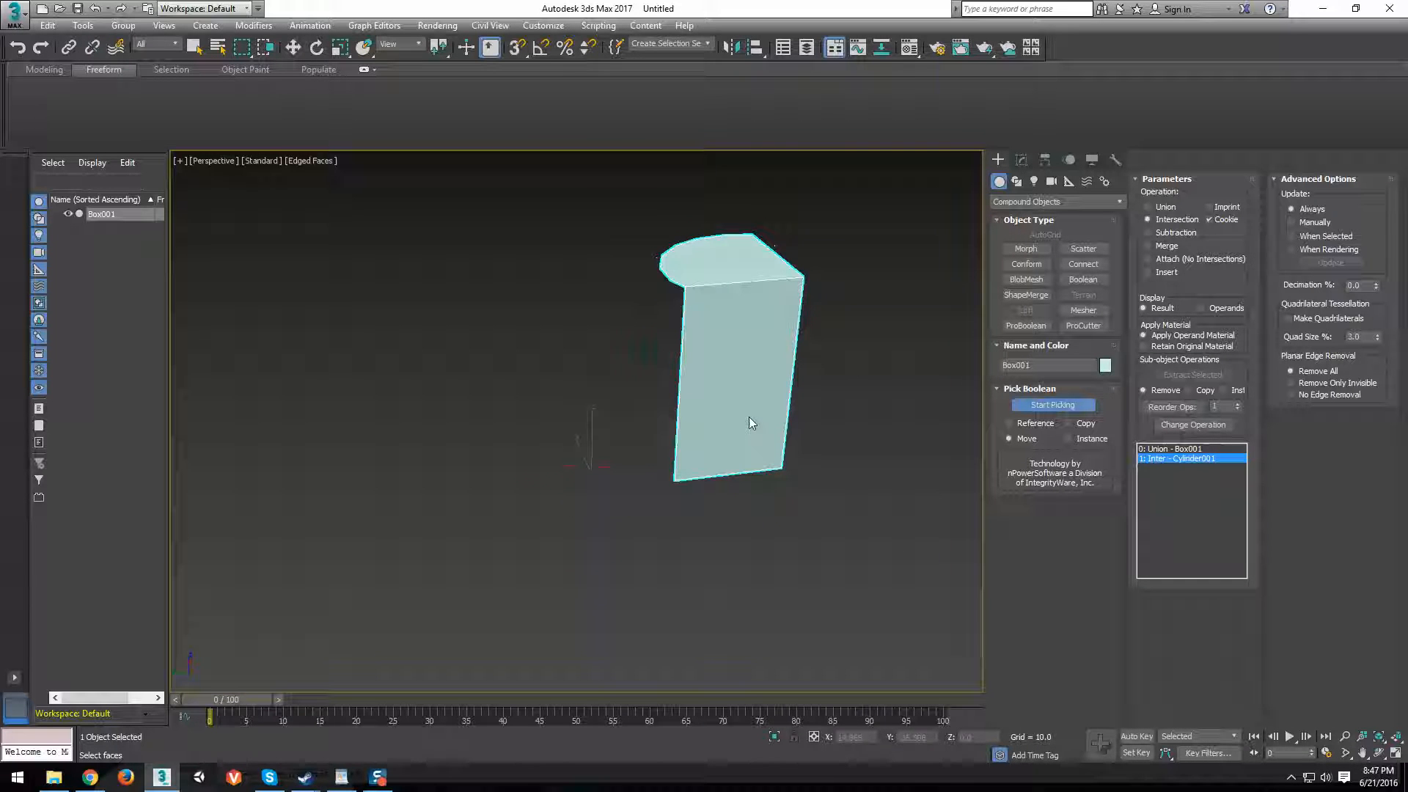
left_click(1208, 220)
left_click(1168, 232)
left_click(1178, 425)
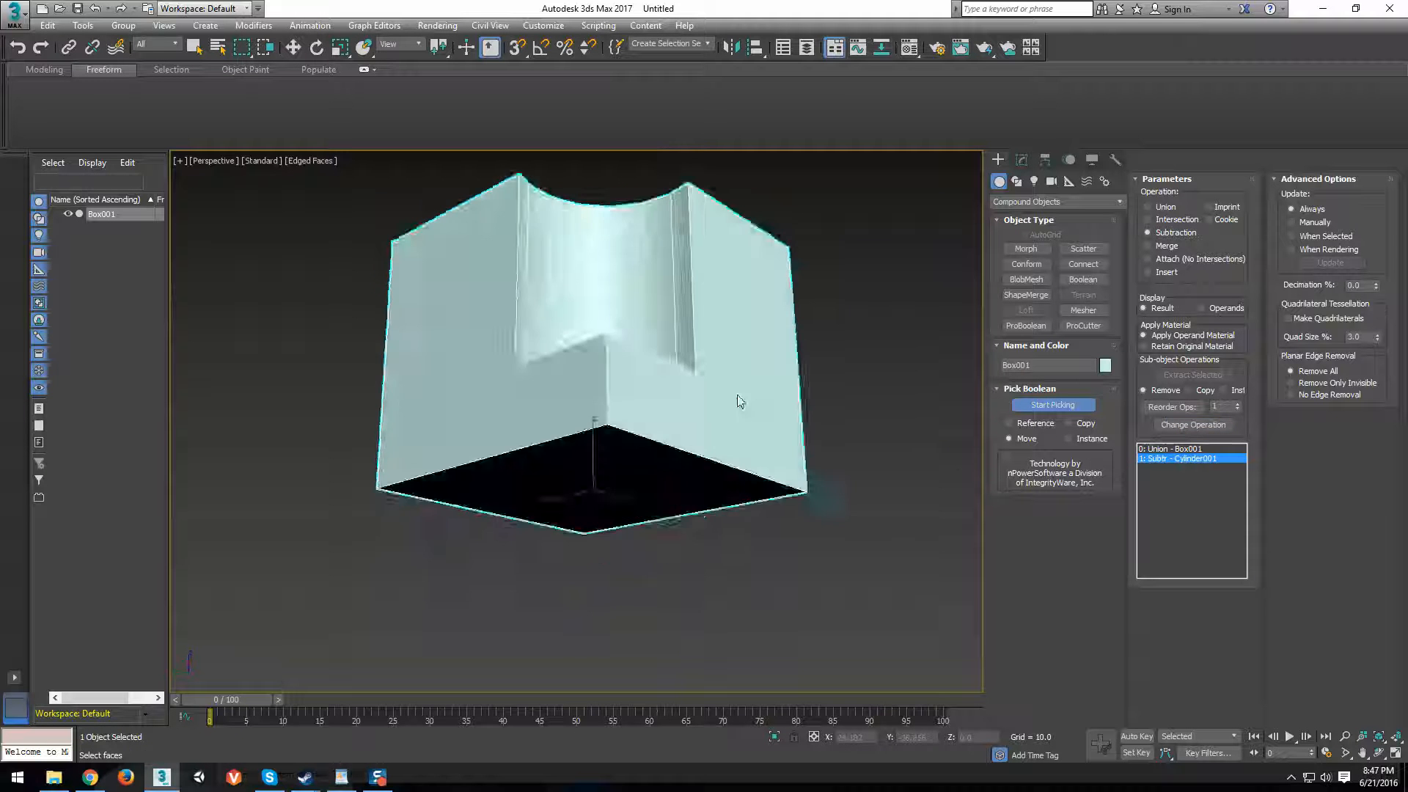
middle_click_drag(740, 401, 741, 470, "alt")
Change the cylinder operand's operation to Merge and inspect the combined shape in wireframe.
left_click(1166, 245)
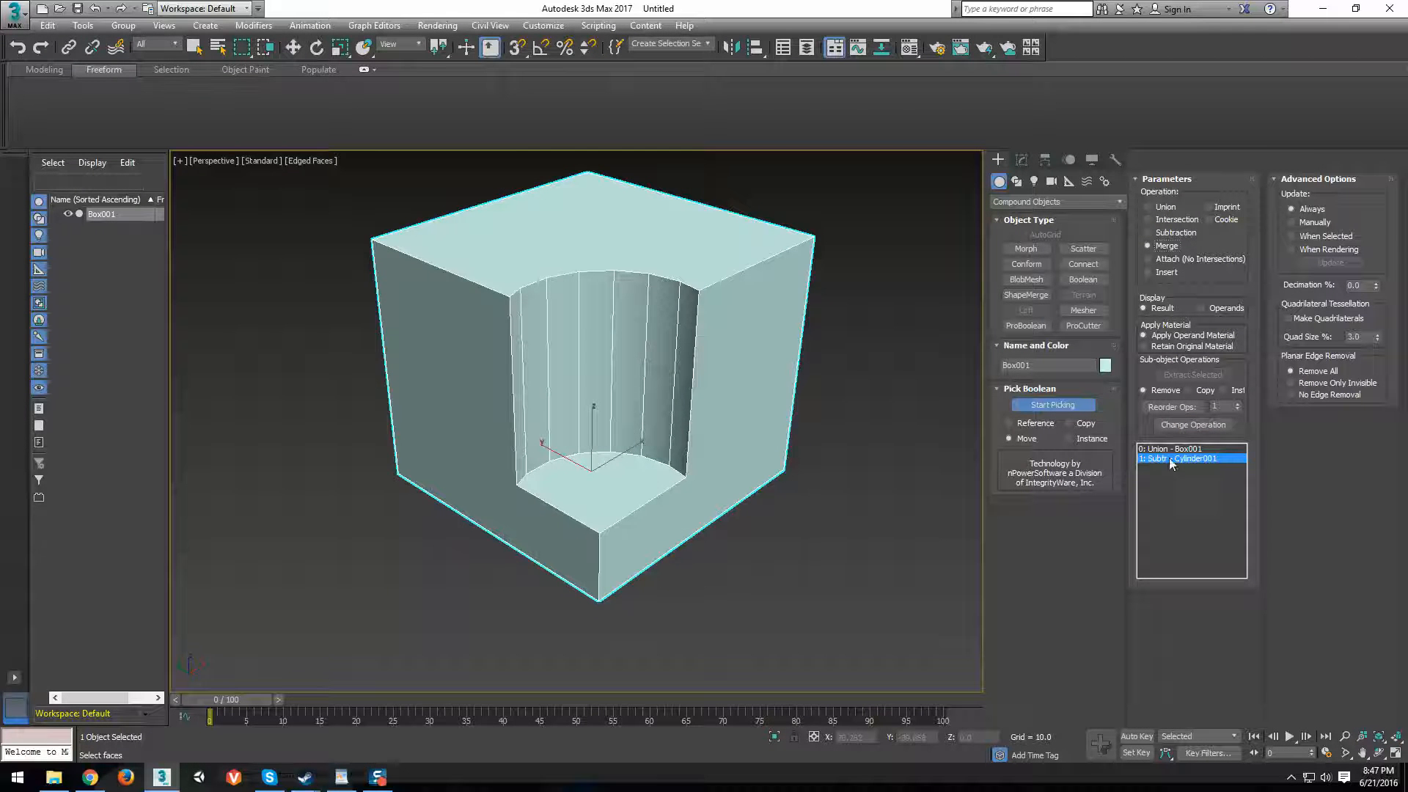
left_click(1176, 426)
key("F3")
middle_click_drag(688, 462, 664, 440, "alt")
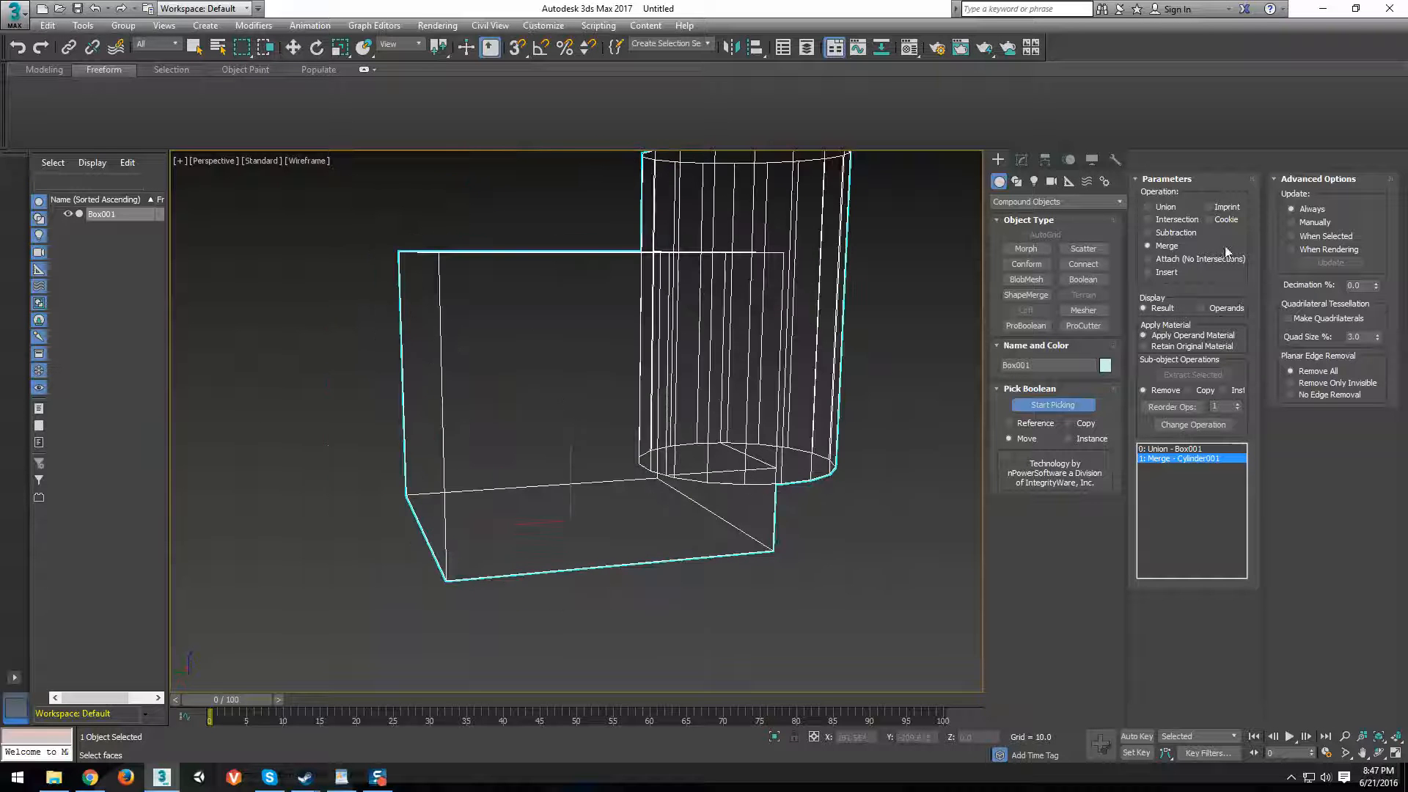
Try the Attach (No Intersections) and Insert operations on the cylinder operand, inspecting each wireframe result.
left_click(1177, 260)
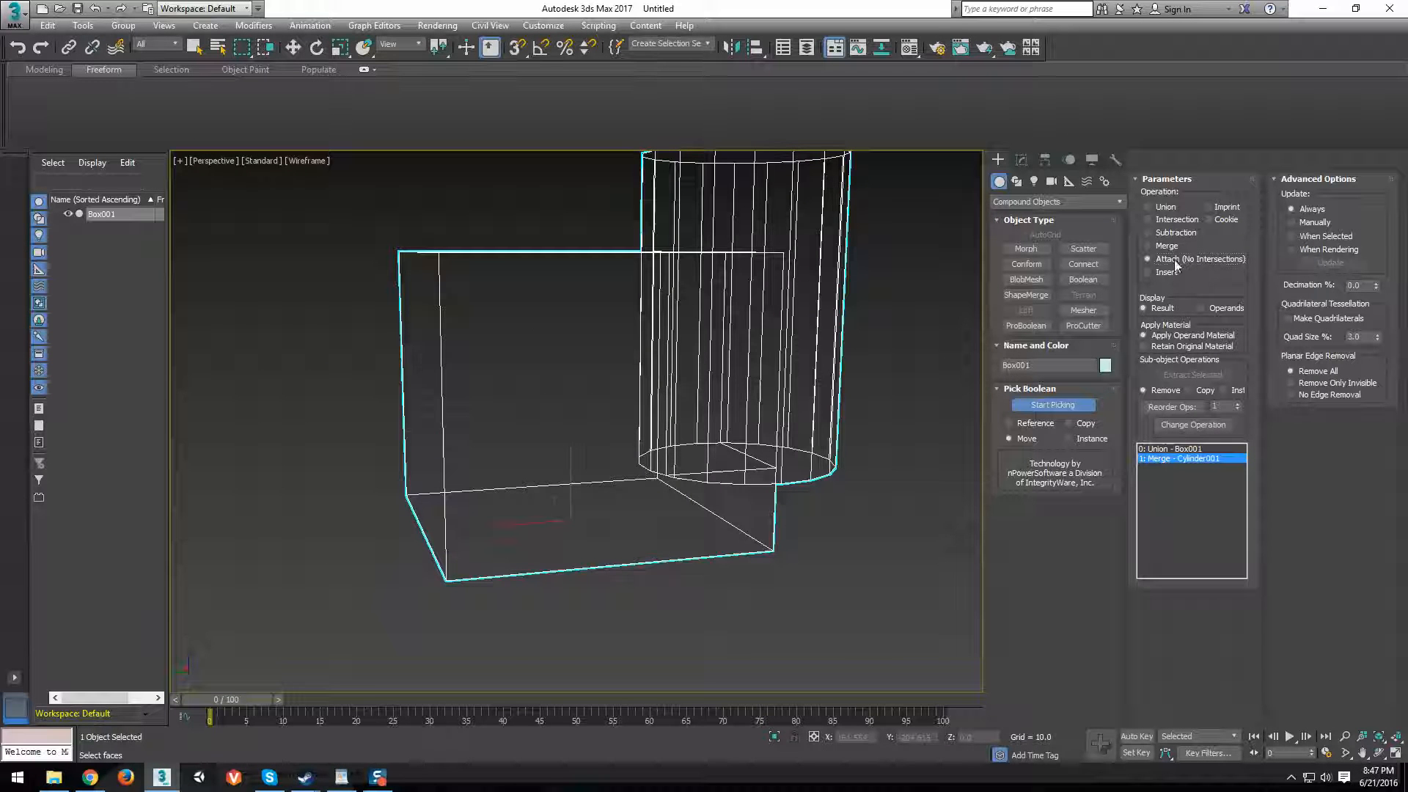
left_click(1184, 425)
middle_click_drag(829, 440, 741, 436, "alt")
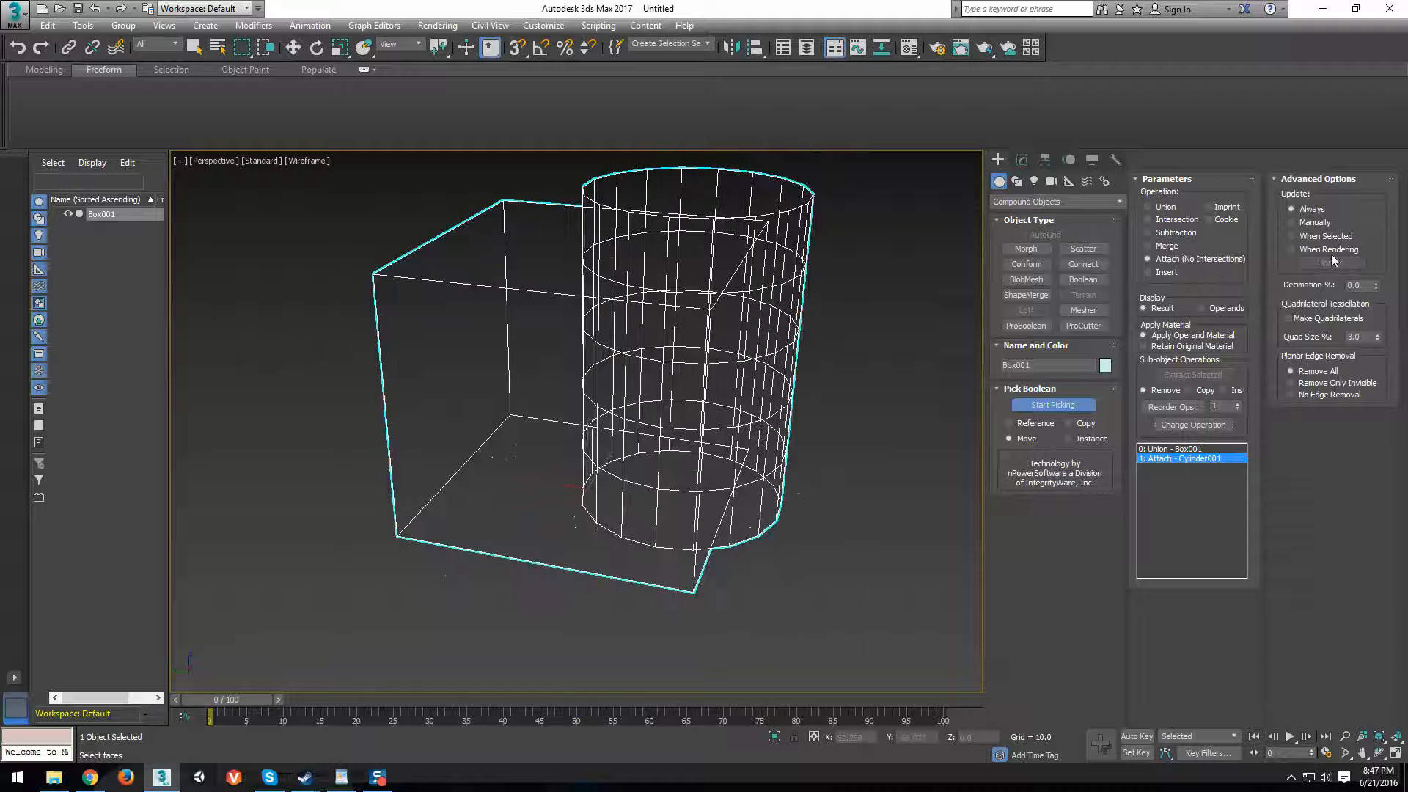
left_click(1178, 423)
middle_click_drag(829, 352, 701, 248, "alt")
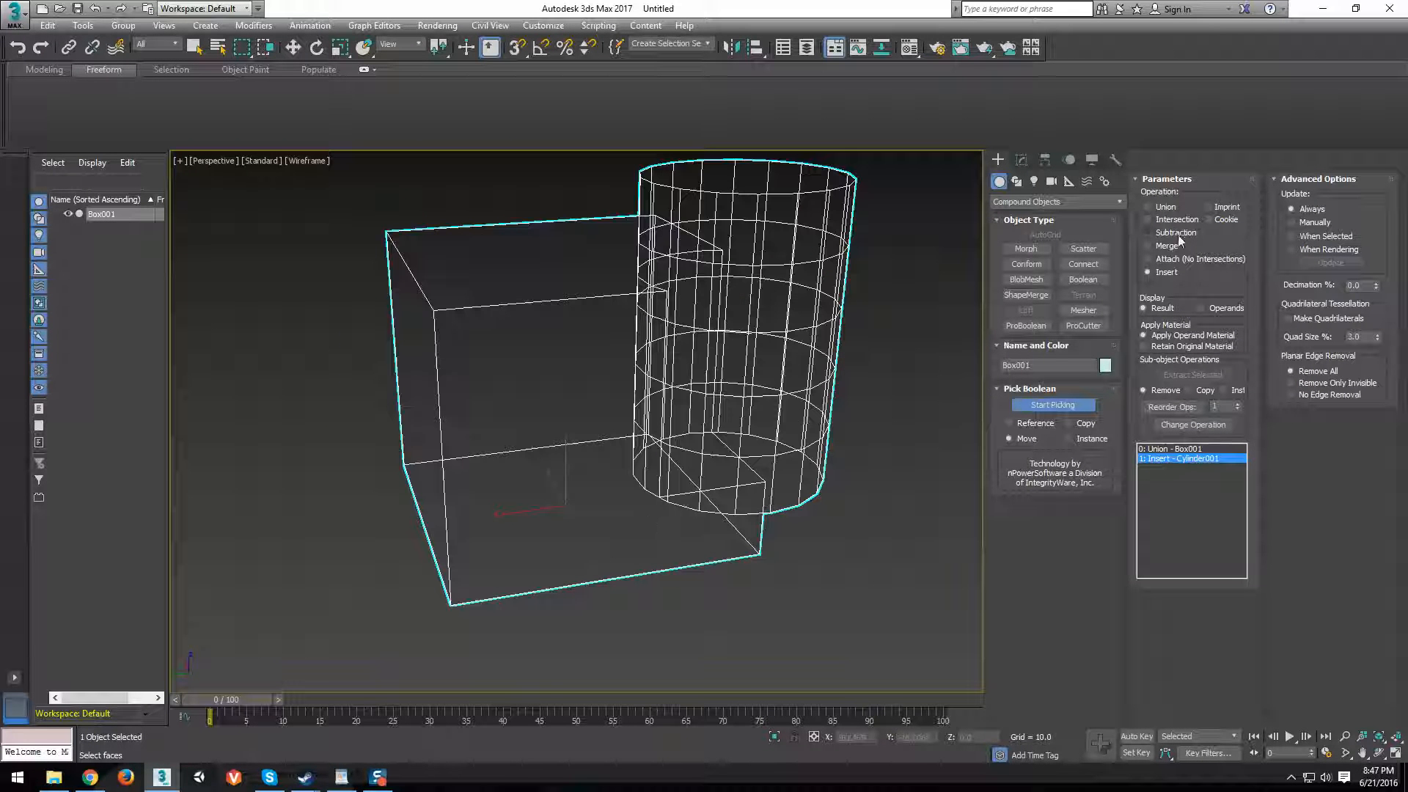
Change the cylinder operand's operation to Subtraction and switch the viewport back to shaded display.
left_click(1176, 232)
left_click(1193, 425)
mouse_move(887, 444)
middle_mouse_down("alt")
mouse_move(779, 442)
mouse_move(779, 460)
mouse_move(668, 492)
mouse_move(650, 467)
middle_mouse_up("alt")
key("F3")
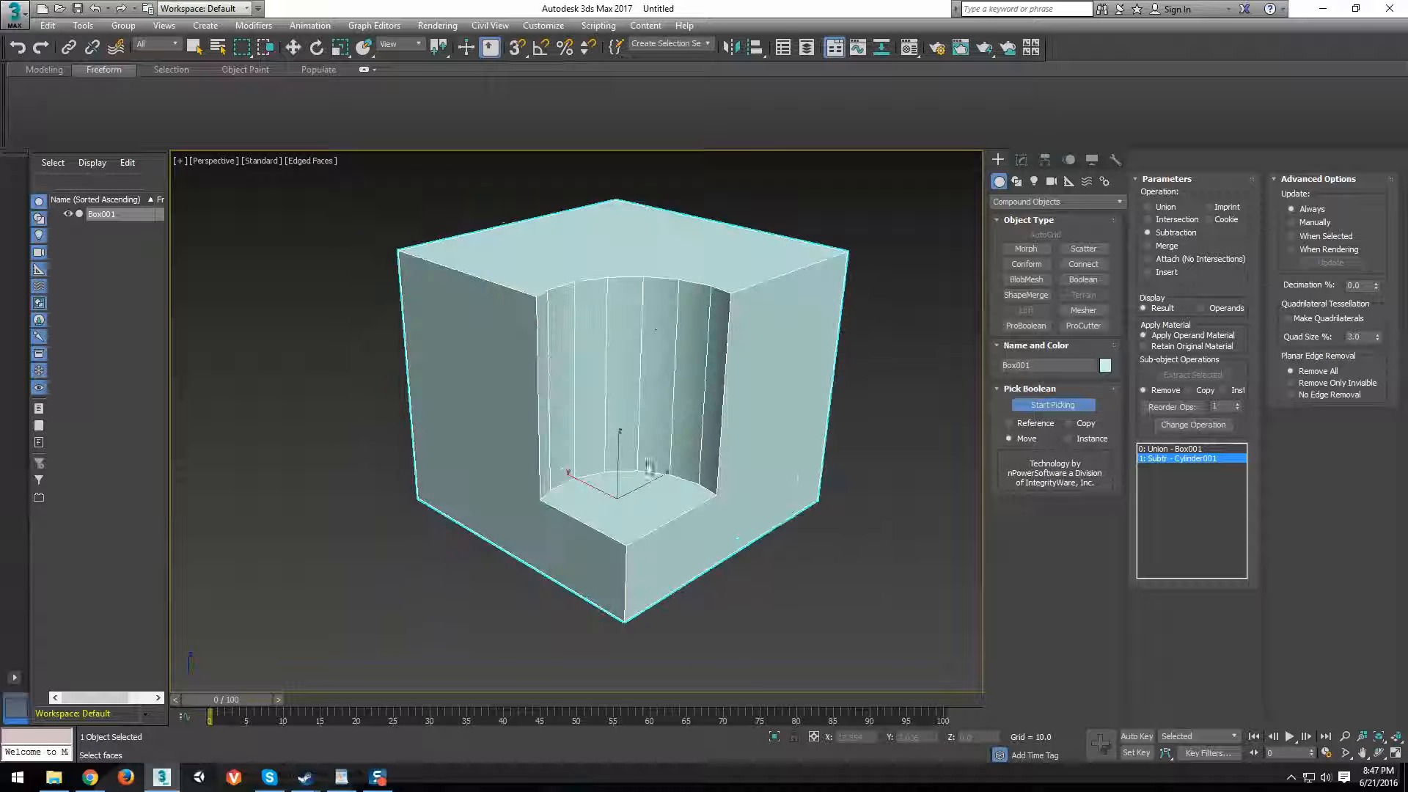
middle_click_drag(782, 542, 615, 378, "alt")
scroll(614, 378, "down", 2)
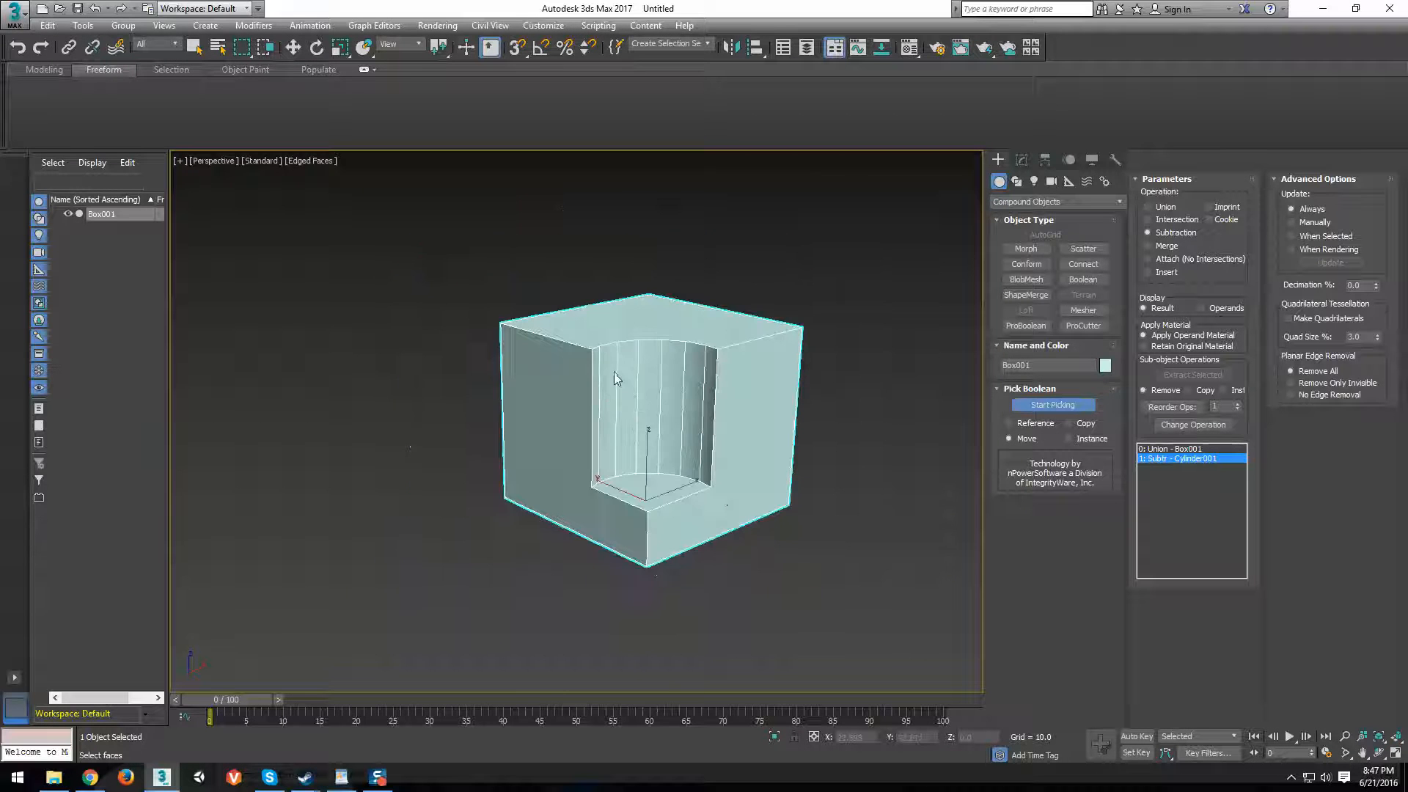
Convert the notched box to an Editable Poly and enter vertex editing.
key("w")
right_click(701, 466)
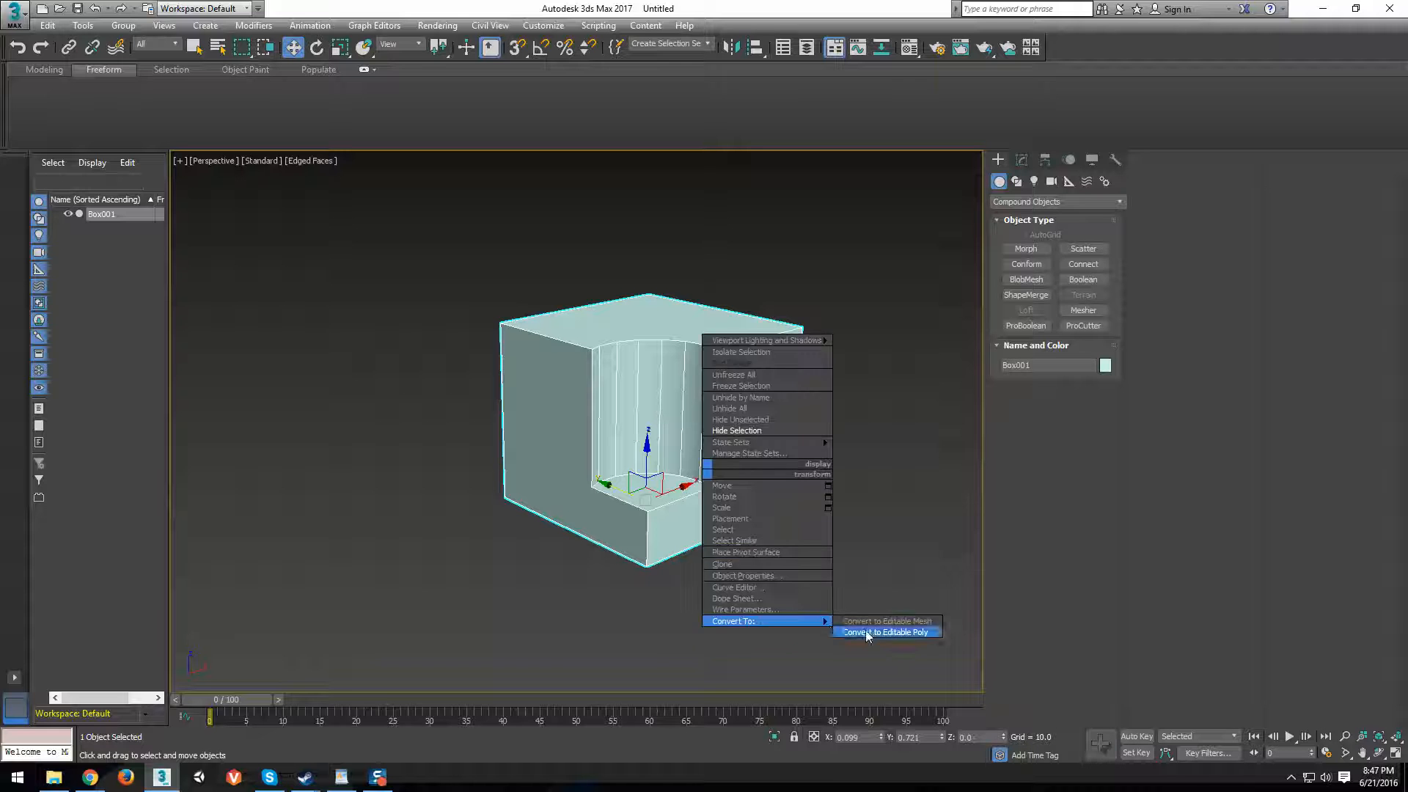
left_click(865, 630)
left_click(1036, 443)
left_click(1017, 442)
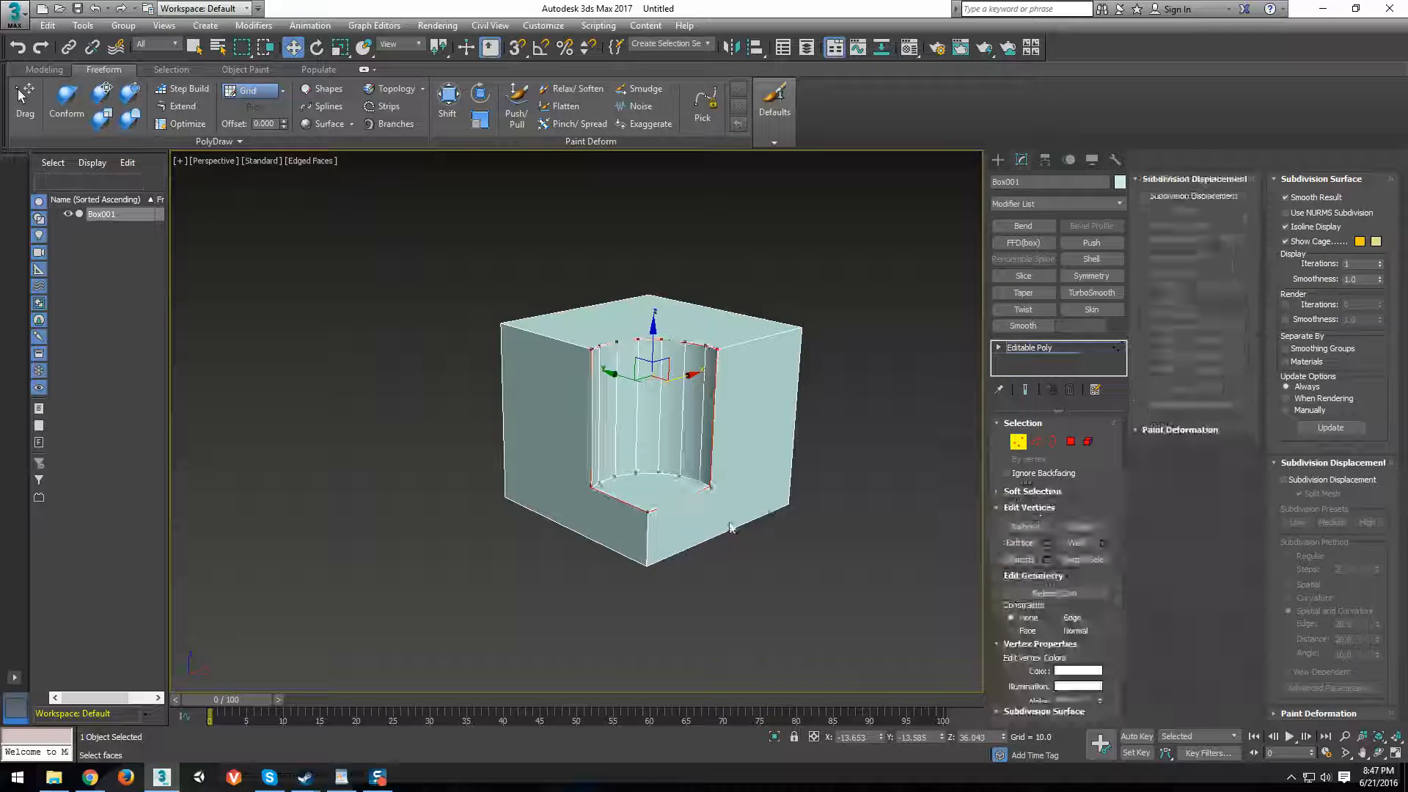
Connect the notch's lower corner vertex on each cut side face to that face's outer bottom corner of the box.
scroll(734, 522, "up", 3)
middle_click_drag(776, 534, 711, 314, "alt")
scroll(733, 517, "up", 2)
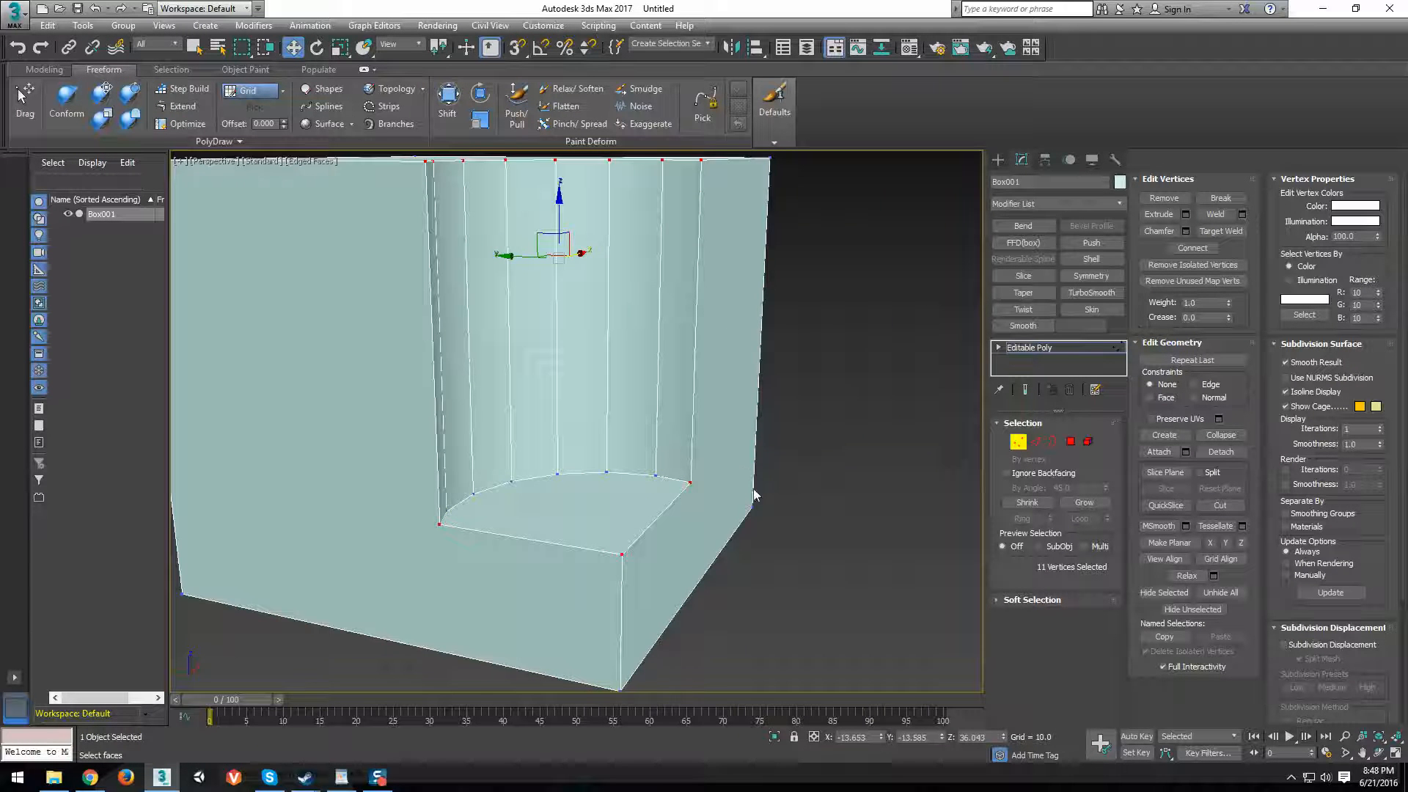
middle_click_drag(806, 453, 667, 496, "alt")
scroll(704, 537, "down", 2)
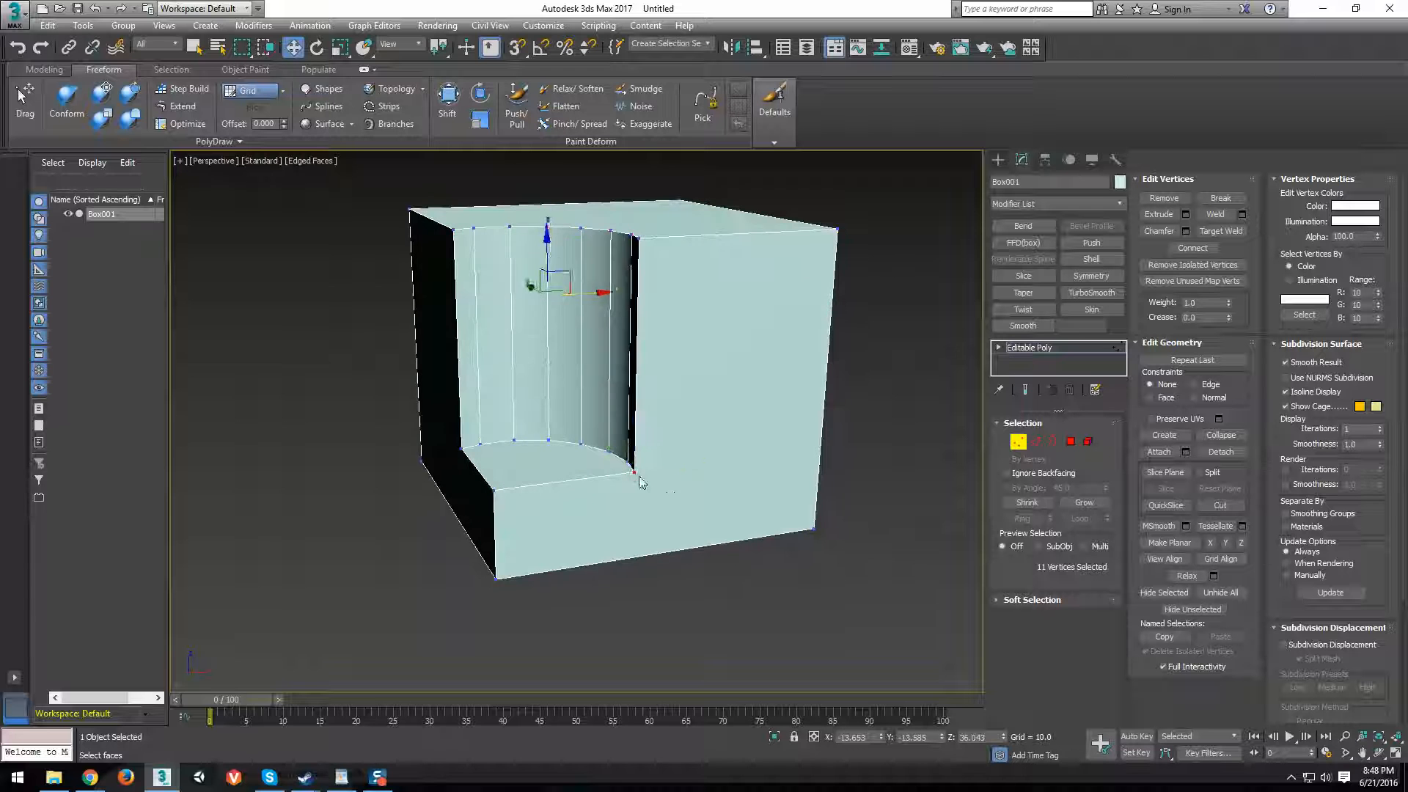
left_click(632, 473)
left_click_drag(791, 545, 792, 563, "ctrl")
middle_click_drag(638, 576, 697, 558, "alt")
left_click(522, 529)
left_click_drag(252, 601, 337, 569, "ctrl")
Connect two middle vertices of the notch's arc on the upper face to the box's far corner vertex.
middle_click_drag(686, 392, 601, 463, "alt")
left_click(568, 444)
left_click(628, 445, "ctrl")
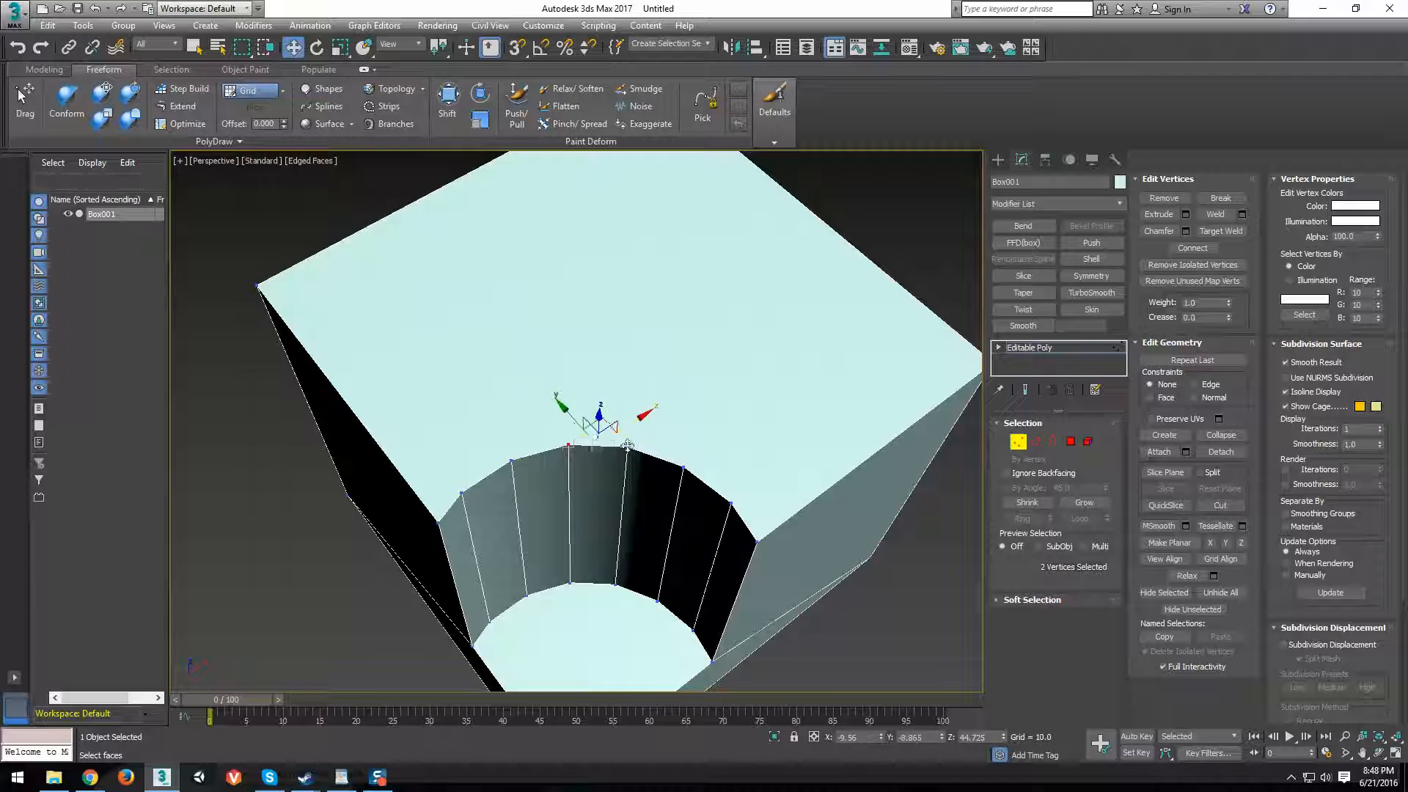
scroll(652, 353, "down", 5)
middle_click_drag(626, 294, 608, 346)
left_click_drag(660, 249, 591, 302, "ctrl")
middle_click_drag(723, 532, 608, 506, "alt")
left_click_drag(758, 395, 757, 397)
middle_click_drag(605, 415, 728, 430, "alt")
middle_click_drag(693, 477, 686, 374)
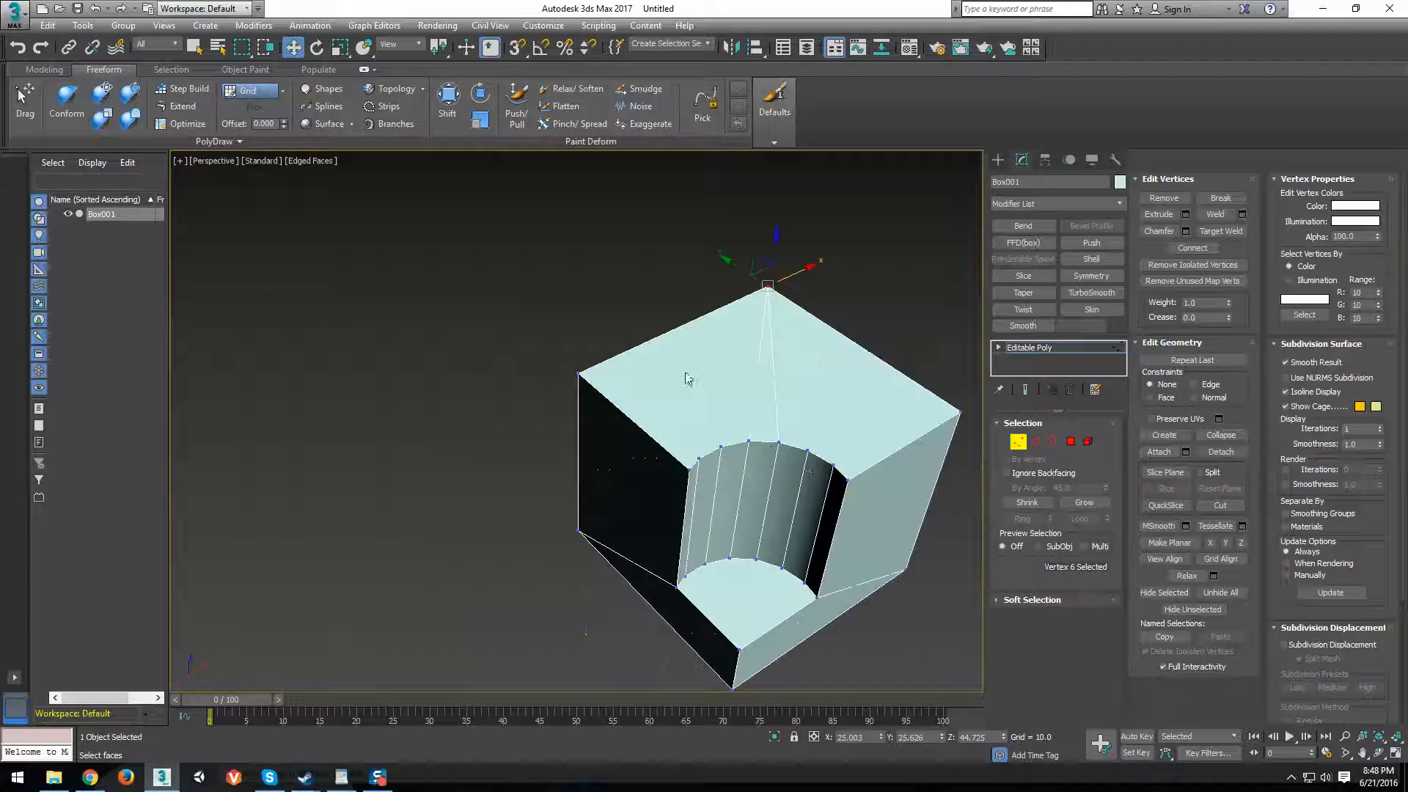
middle_click_drag(805, 504, 757, 499)
In the top view, move the vertices at the arc's lower end along X to line up with the adjacent arc vertex.
left_click(550, 302)
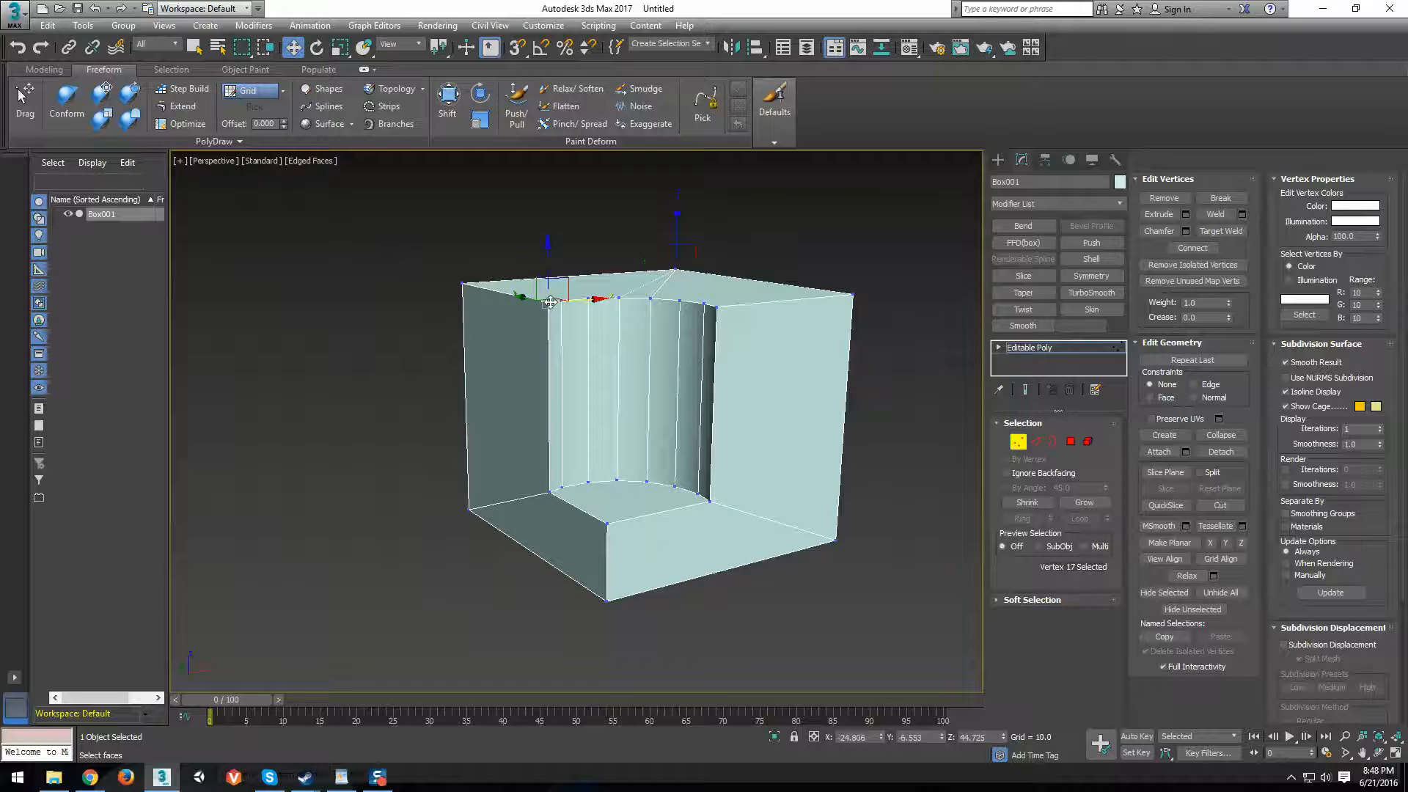
middle_click_drag(556, 302, 747, 400, "alt")
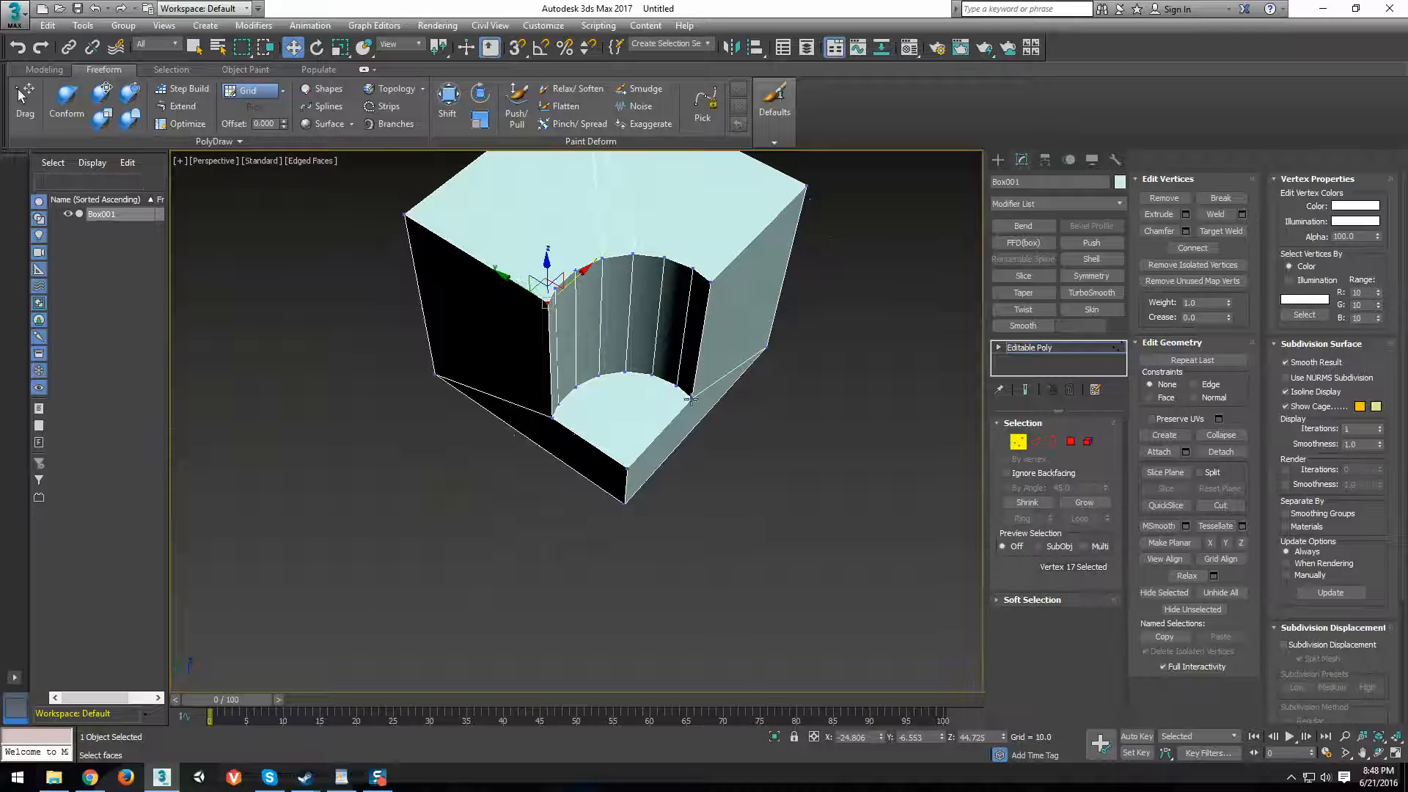
key("t")
scroll(644, 465, "up", 8)
scroll(571, 297, "down", 1)
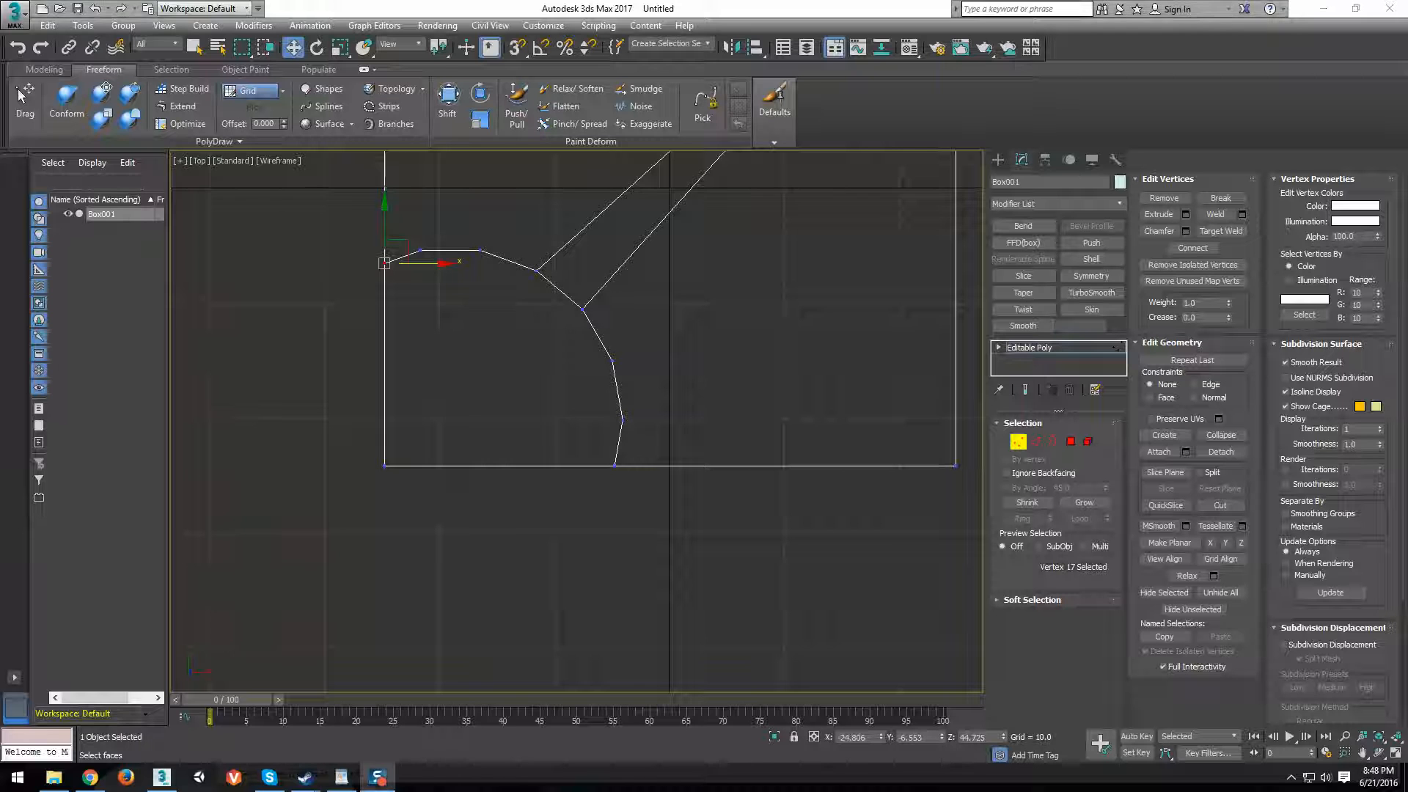
middle_click_drag(580, 336, 580, 352)
middle_click_drag(372, 308, 339, 372)
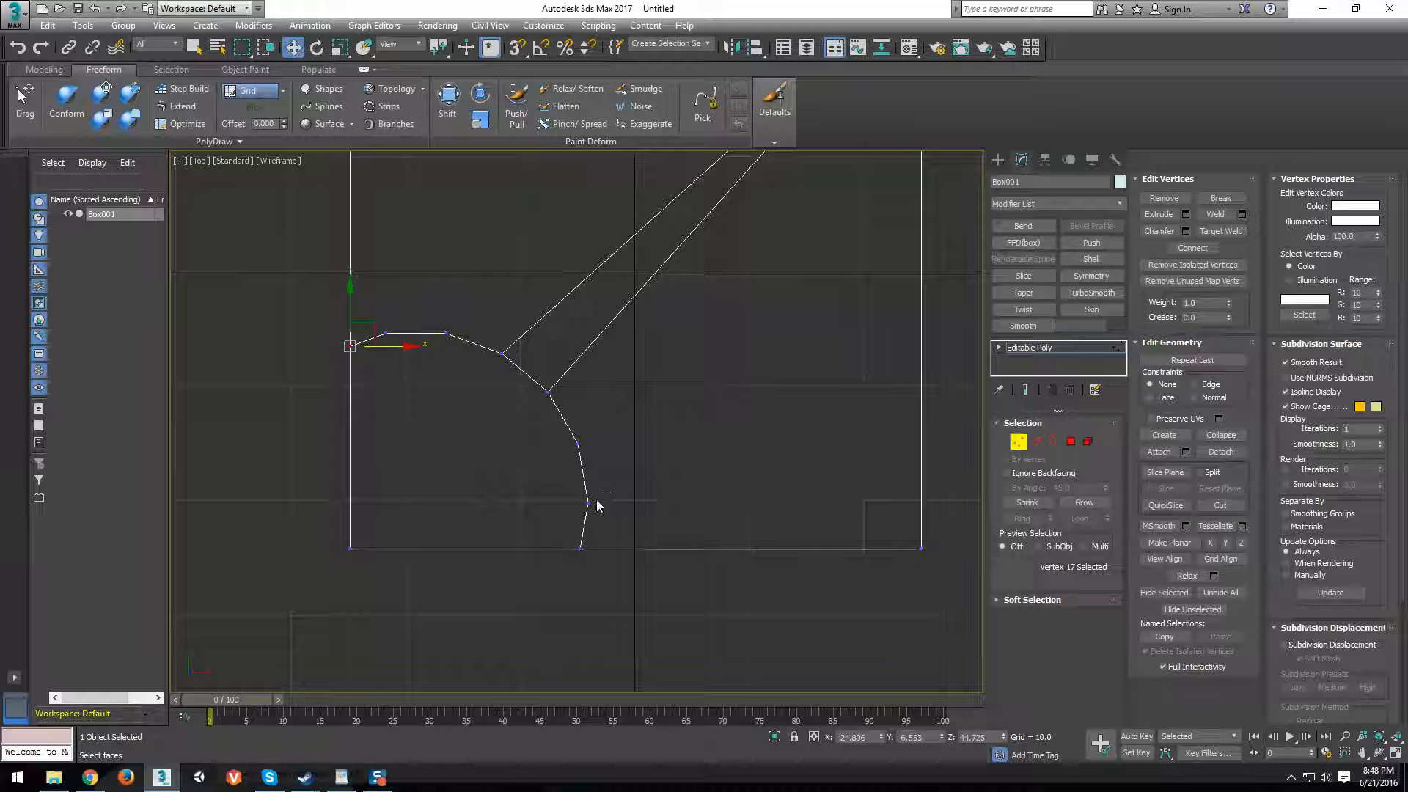
left_click_drag(559, 532, 624, 549)
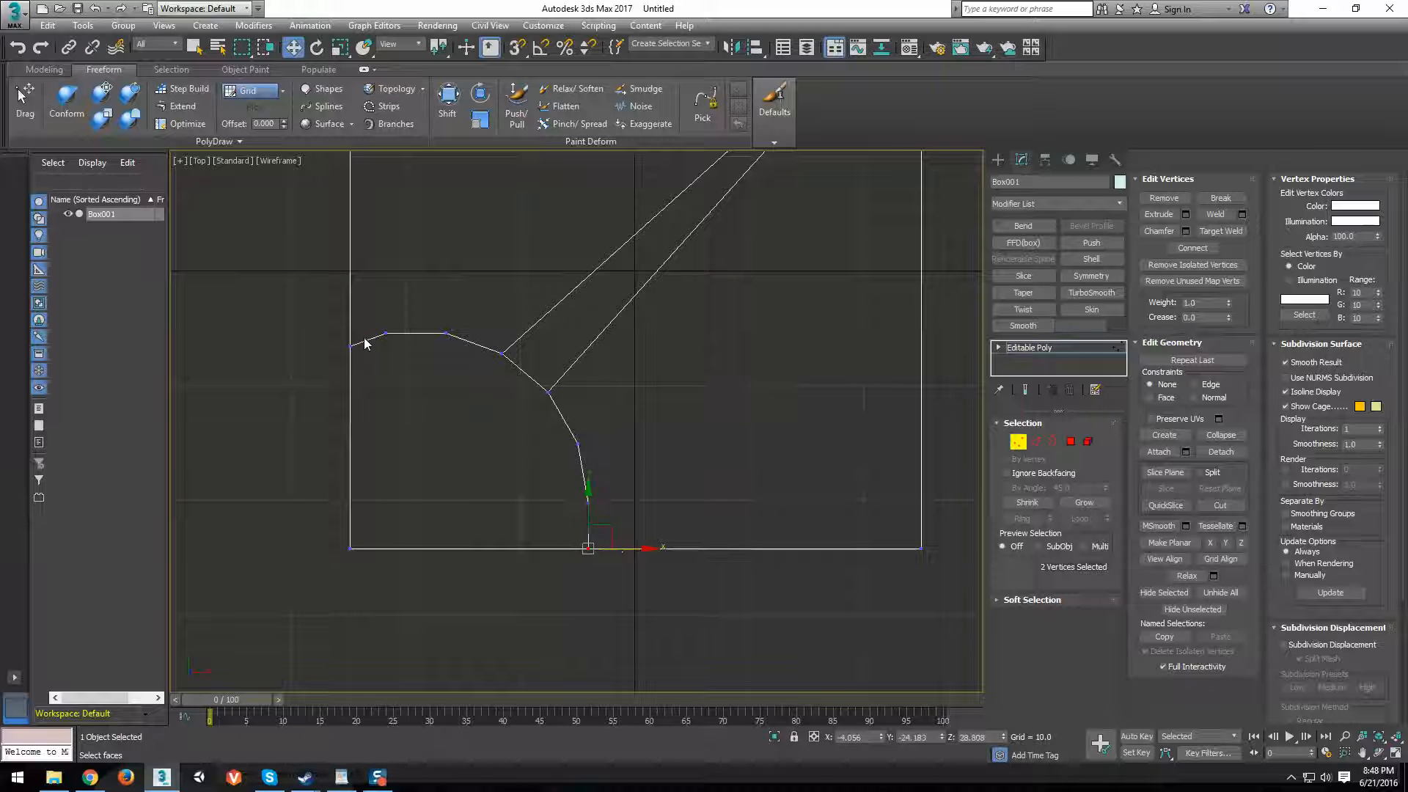
Move the vertices at the arc's other end along Y to line up with the adjacent arc vertex.
left_click(350, 345)
left_click_drag(352, 340, 352, 297)
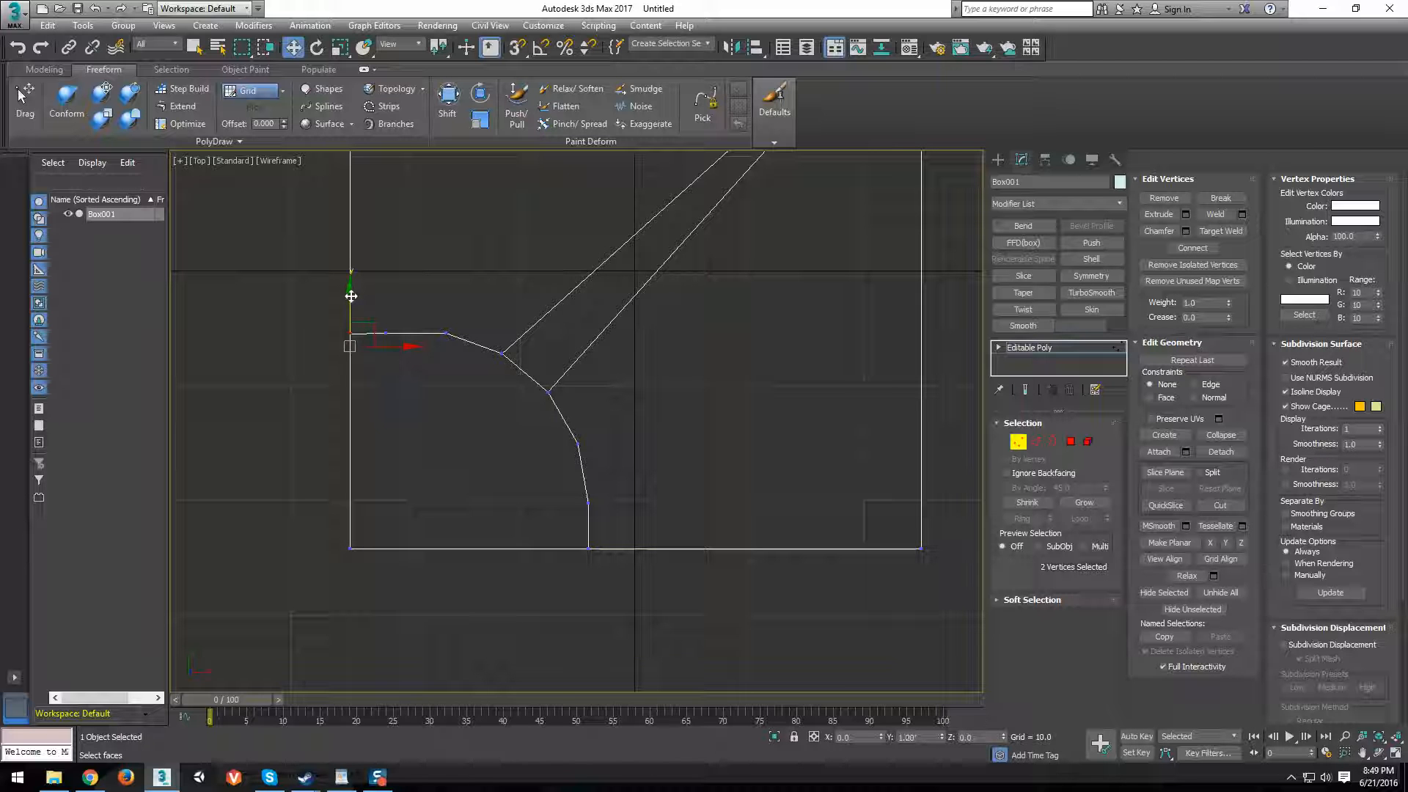
left_click_drag(352, 295, 352, 334)
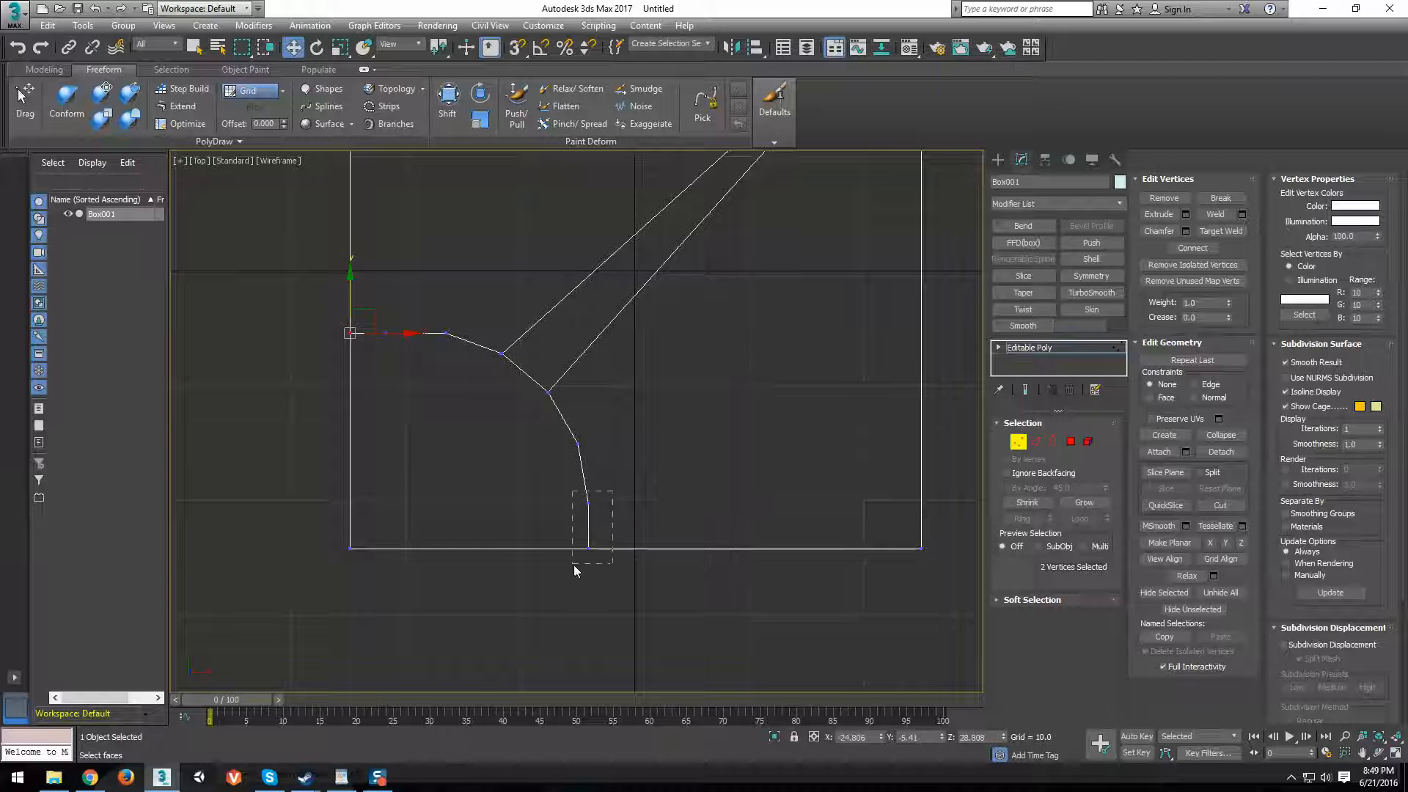
Select the vertices at the arc's straightened ends and inspect the notch's curved wall in shaded display.
left_click_drag(574, 565, 576, 561)
left_click_drag(454, 322, 319, 351)
middle_click_drag(558, 555, 536, 559)
key("F3")
middle_click_drag(637, 550, 702, 461, "alt")
scroll(700, 457, "down", 4)
middle_click_drag(623, 508, 598, 488, "alt")
scroll(654, 412, "up", 5)
middle_click_drag(730, 423, 721, 456)
scroll(600, 439, "down", 4)
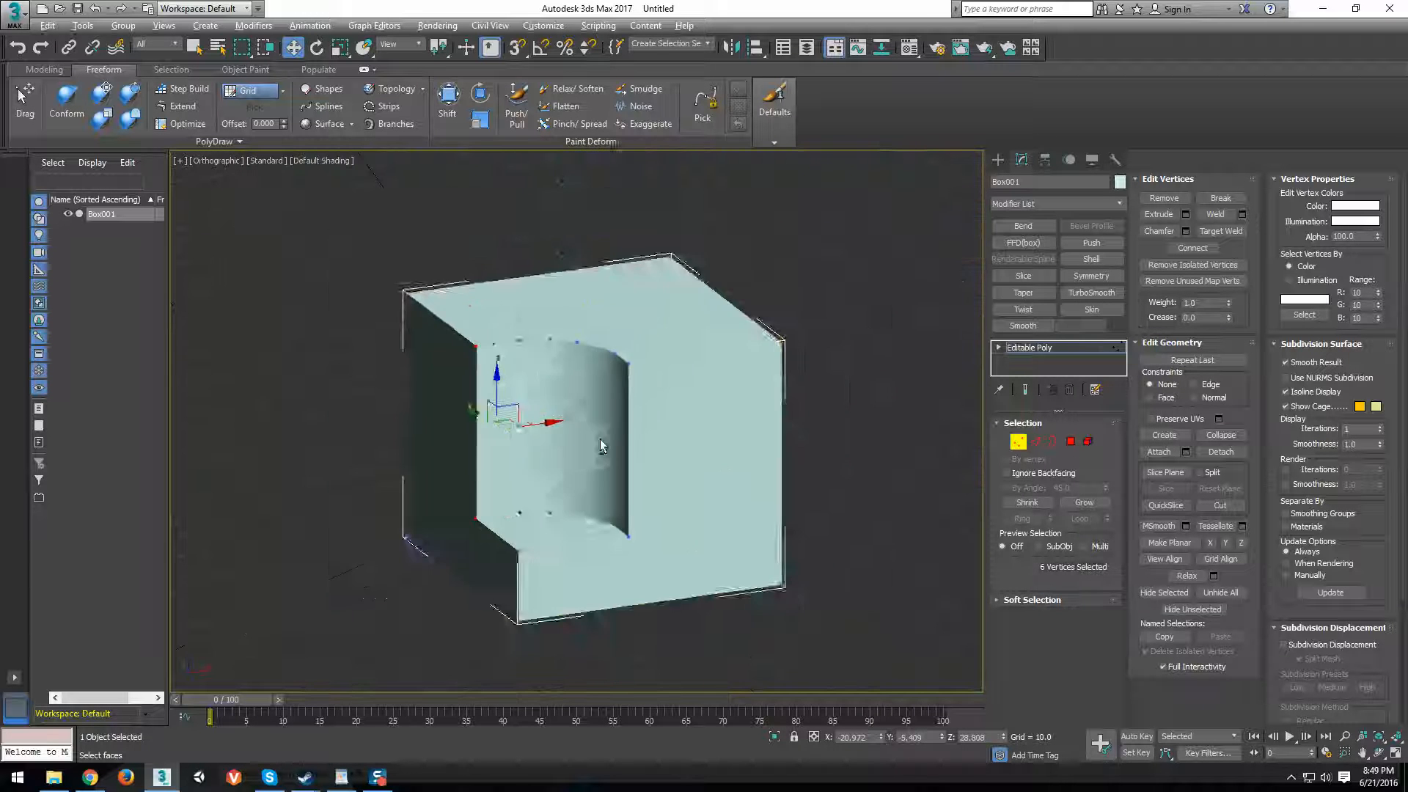
middle_click_drag(600, 439, 605, 469, "alt")
scroll(597, 430, "up", 4)
scroll(522, 376, "down", 2)
middle_click_drag(523, 379, 561, 362, "alt")
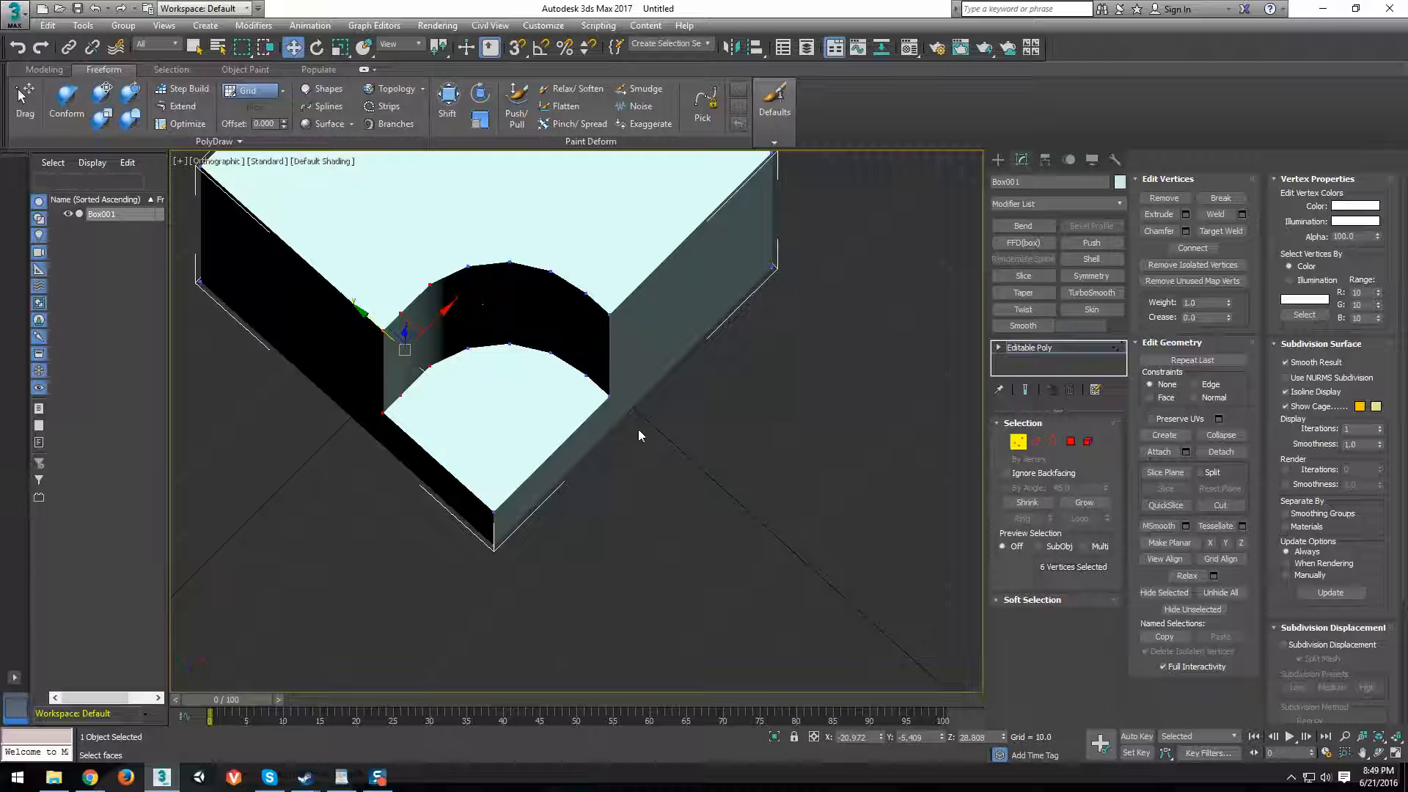
Leave vertex editing, return to the perspective view and delete the notched box.
left_click(1018, 444)
scroll(528, 427, "down", 4)
middle_click_drag(543, 440, 733, 387, "alt")
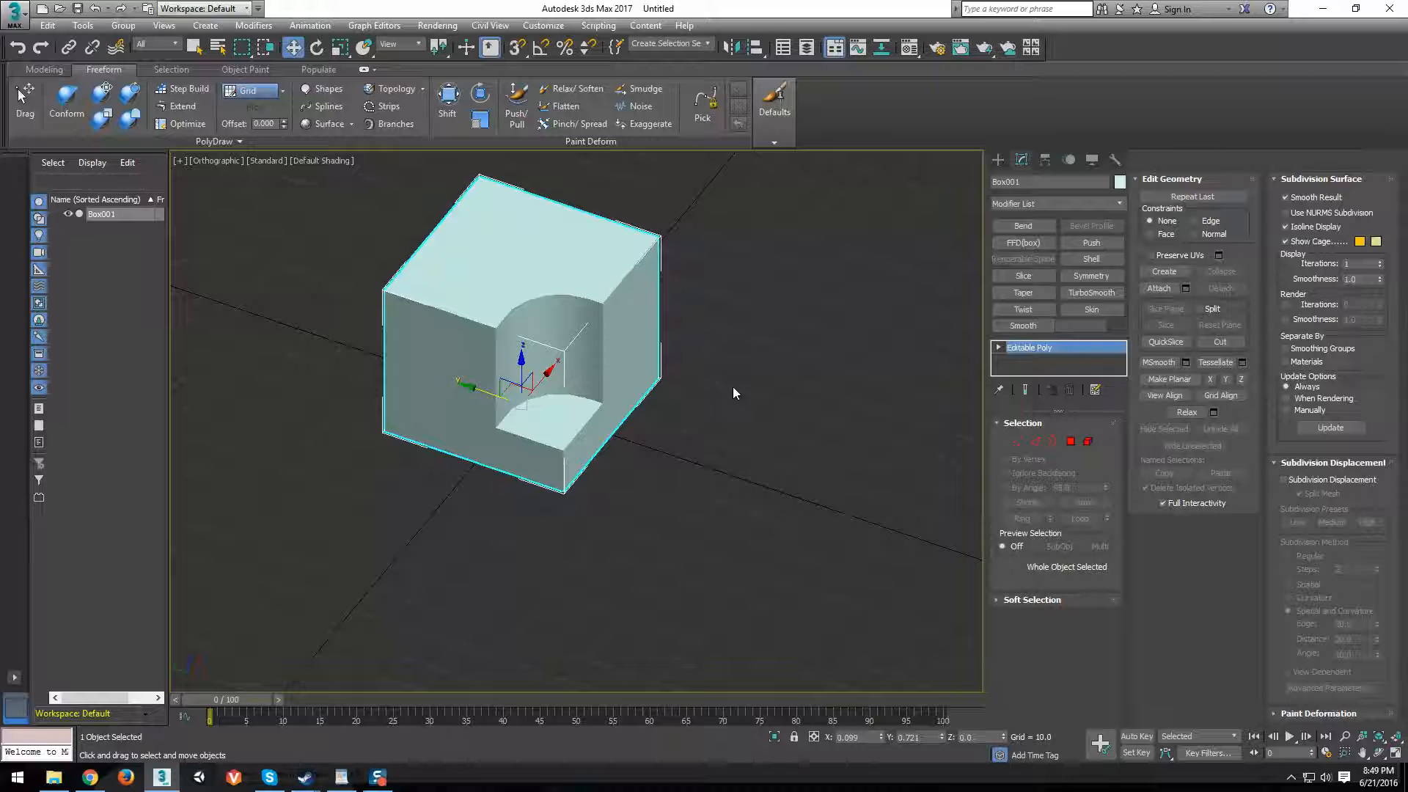
key("p")
middle_click_drag(712, 400, 639, 404)
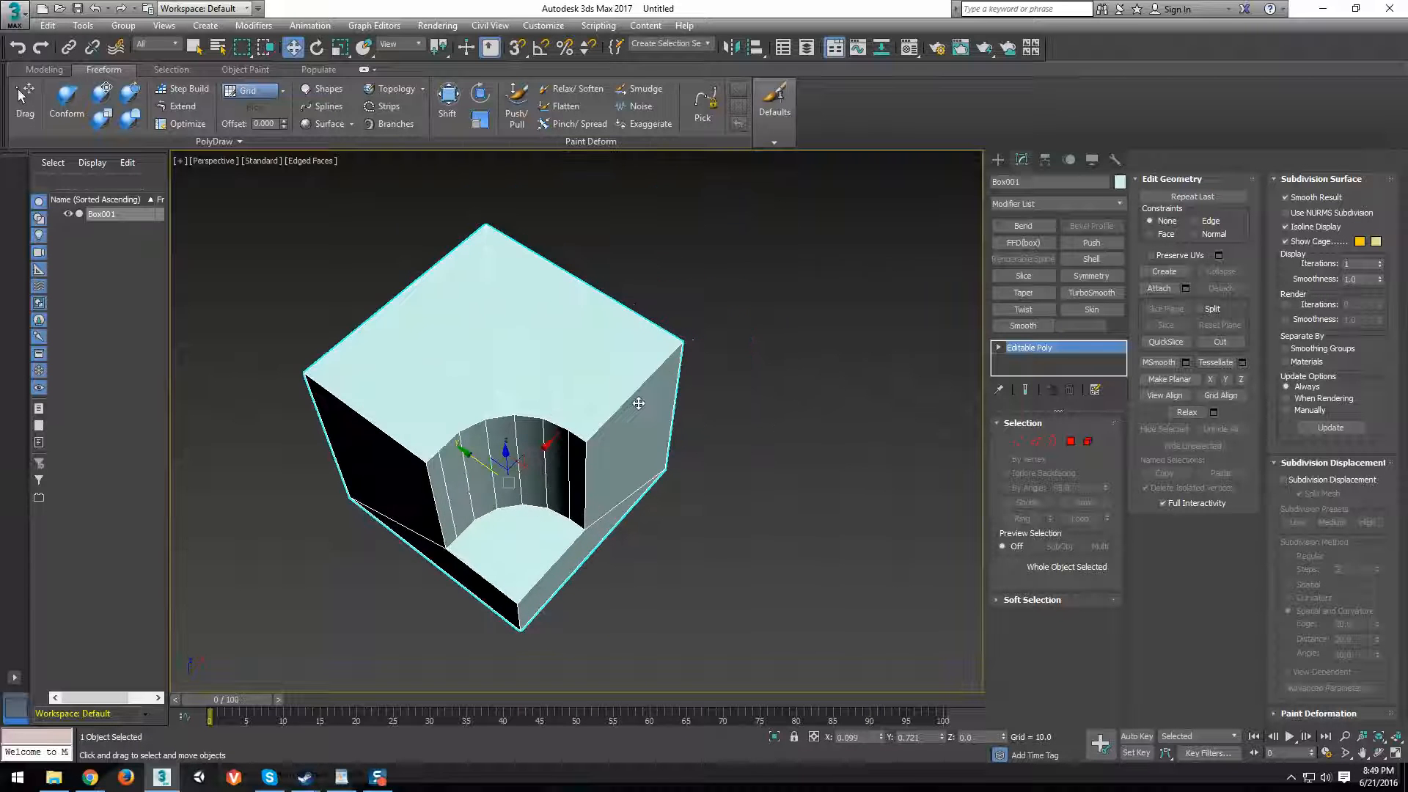
key("Delete")
Create a standard primitive box about 69 units long, 69 wide and 92 high.
left_click(1005, 160)
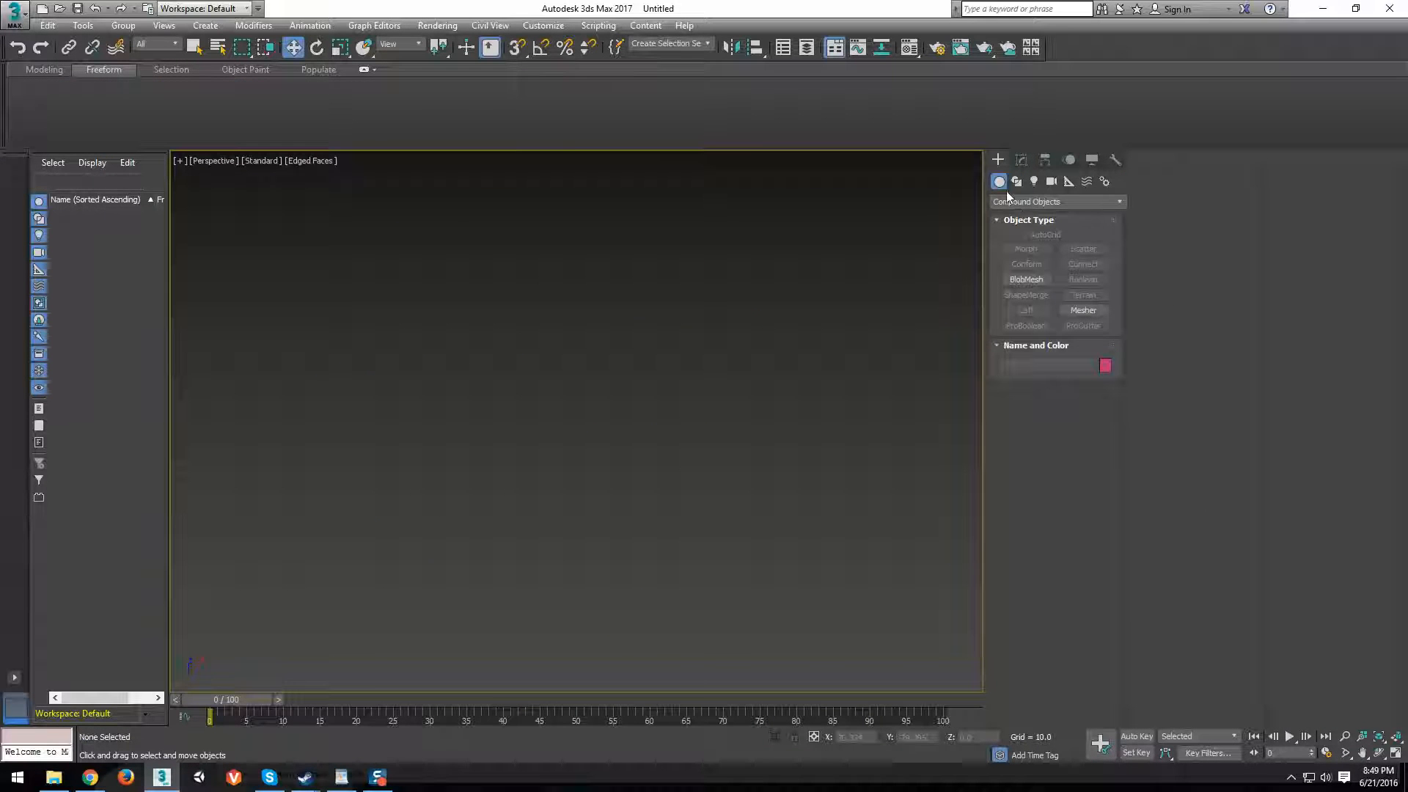
left_click(1012, 200)
left_click(1018, 212)
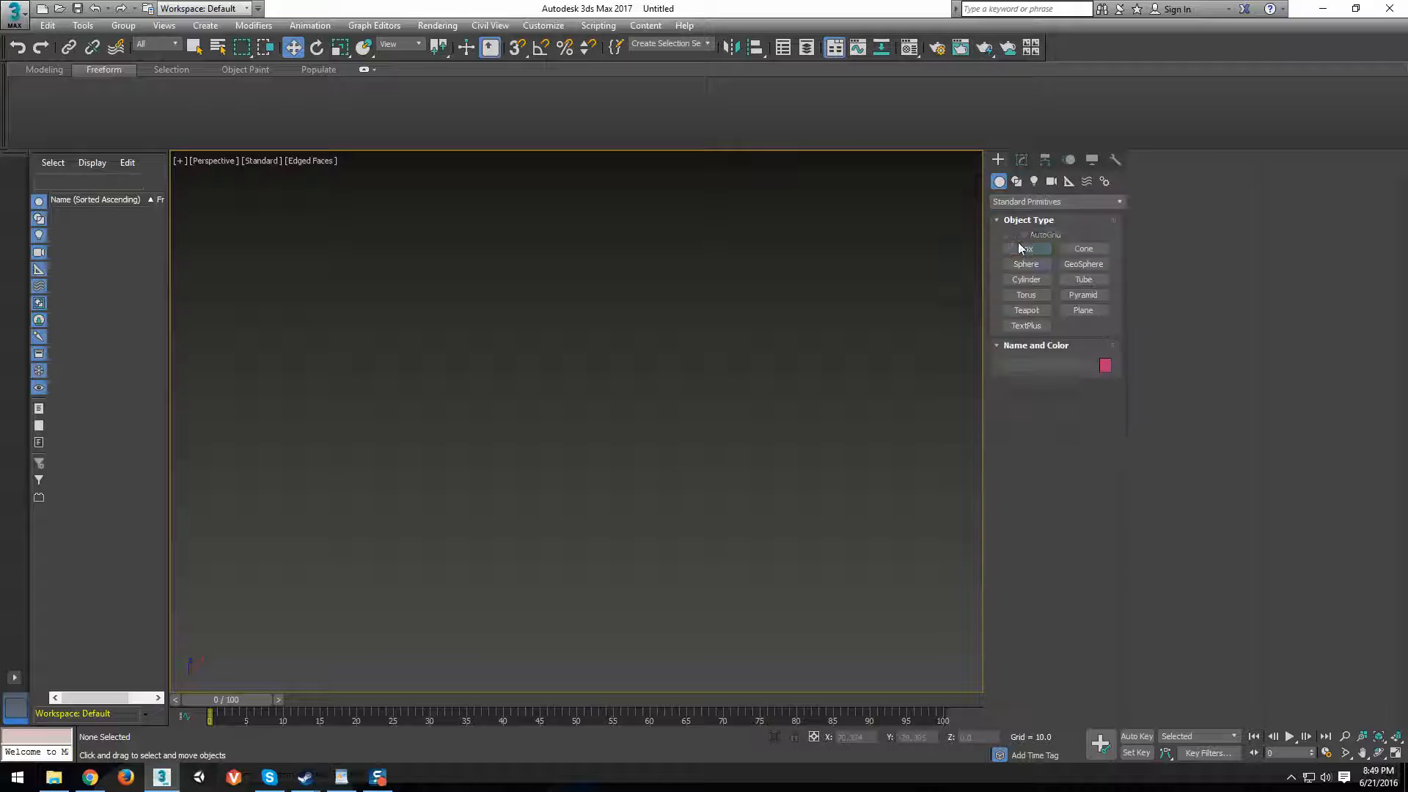
left_click(1021, 248)
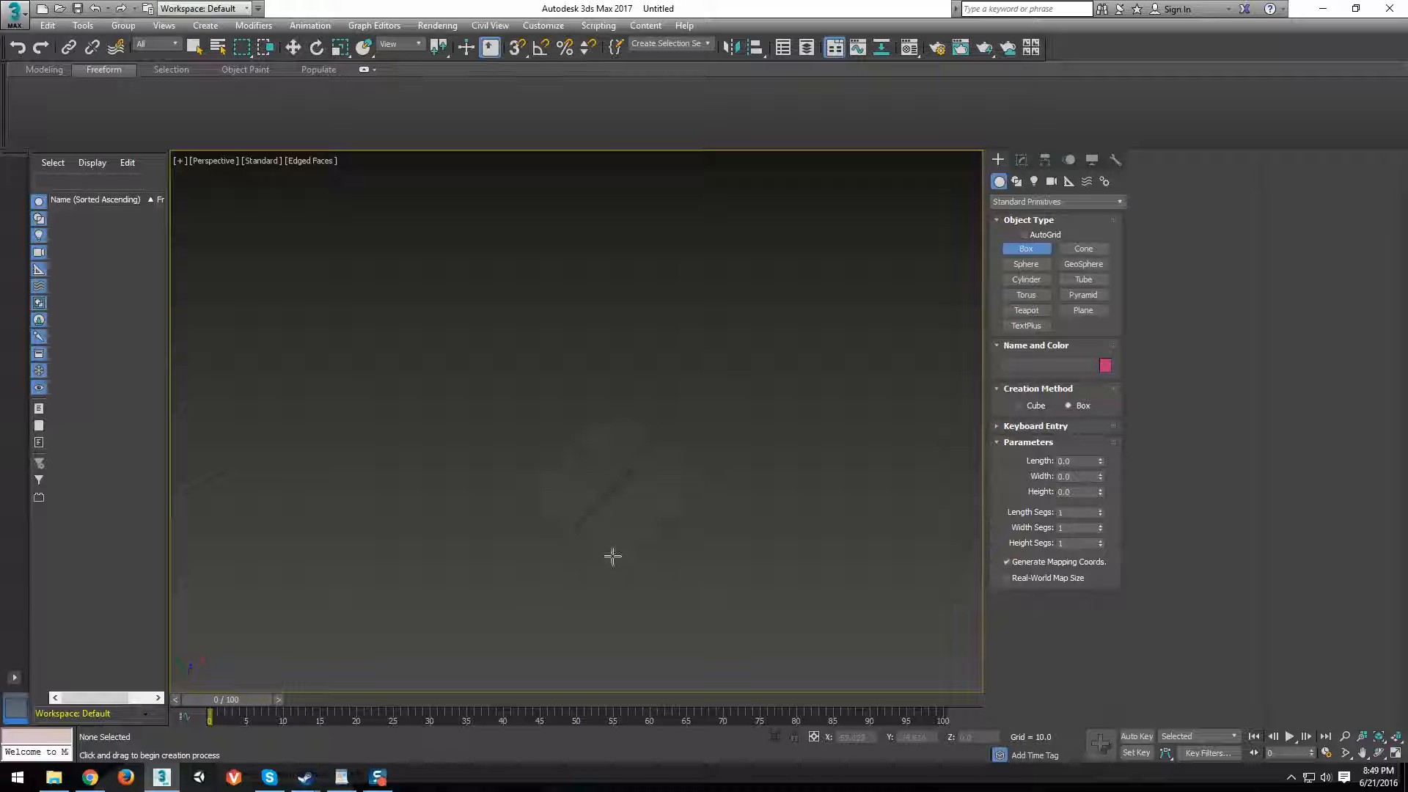
left_click_drag(638, 476, 643, 561)
left_click(646, 411)
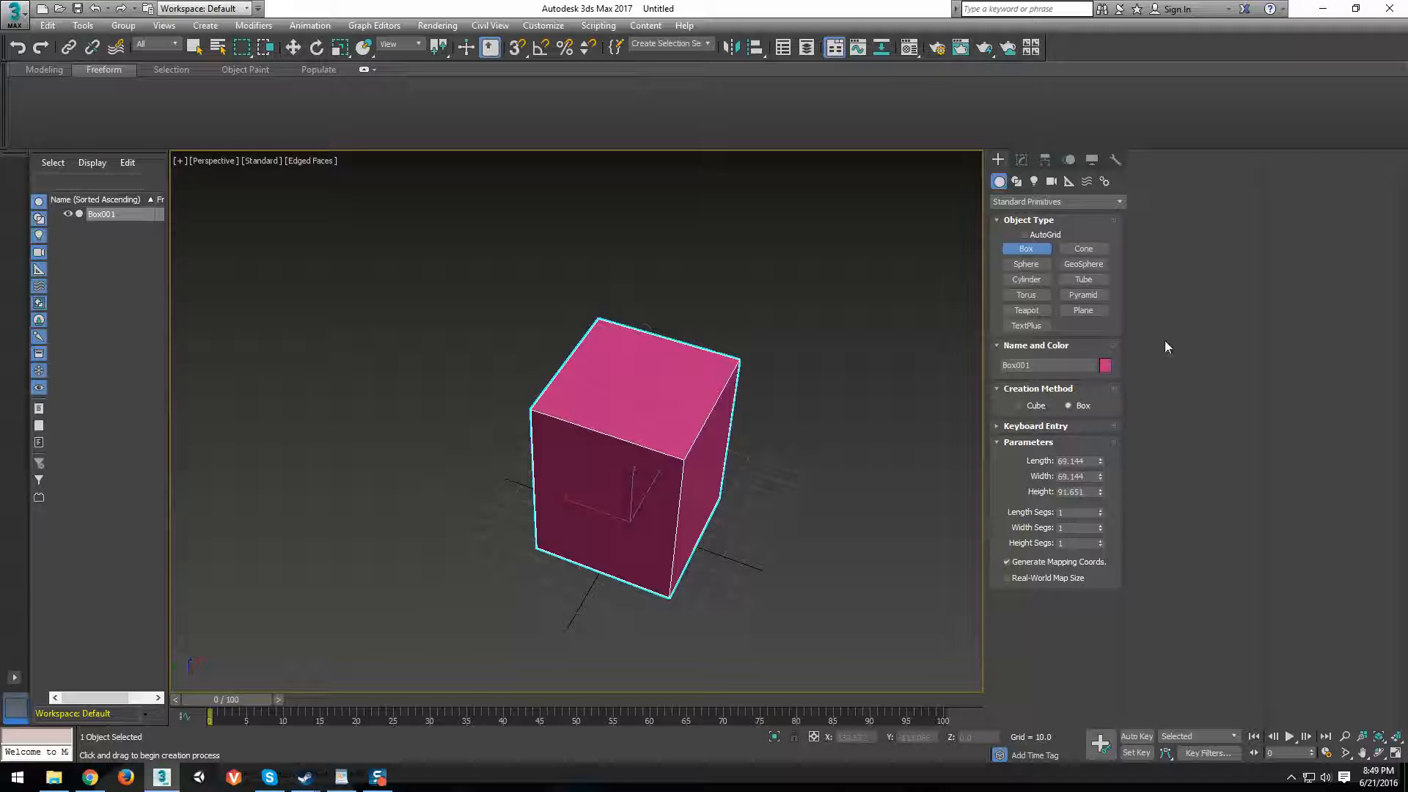
Create a cylinder beside the box with a radius of about 22 and a height of about 80.
left_click(1025, 280)
left_click_drag(789, 580, 829, 587)
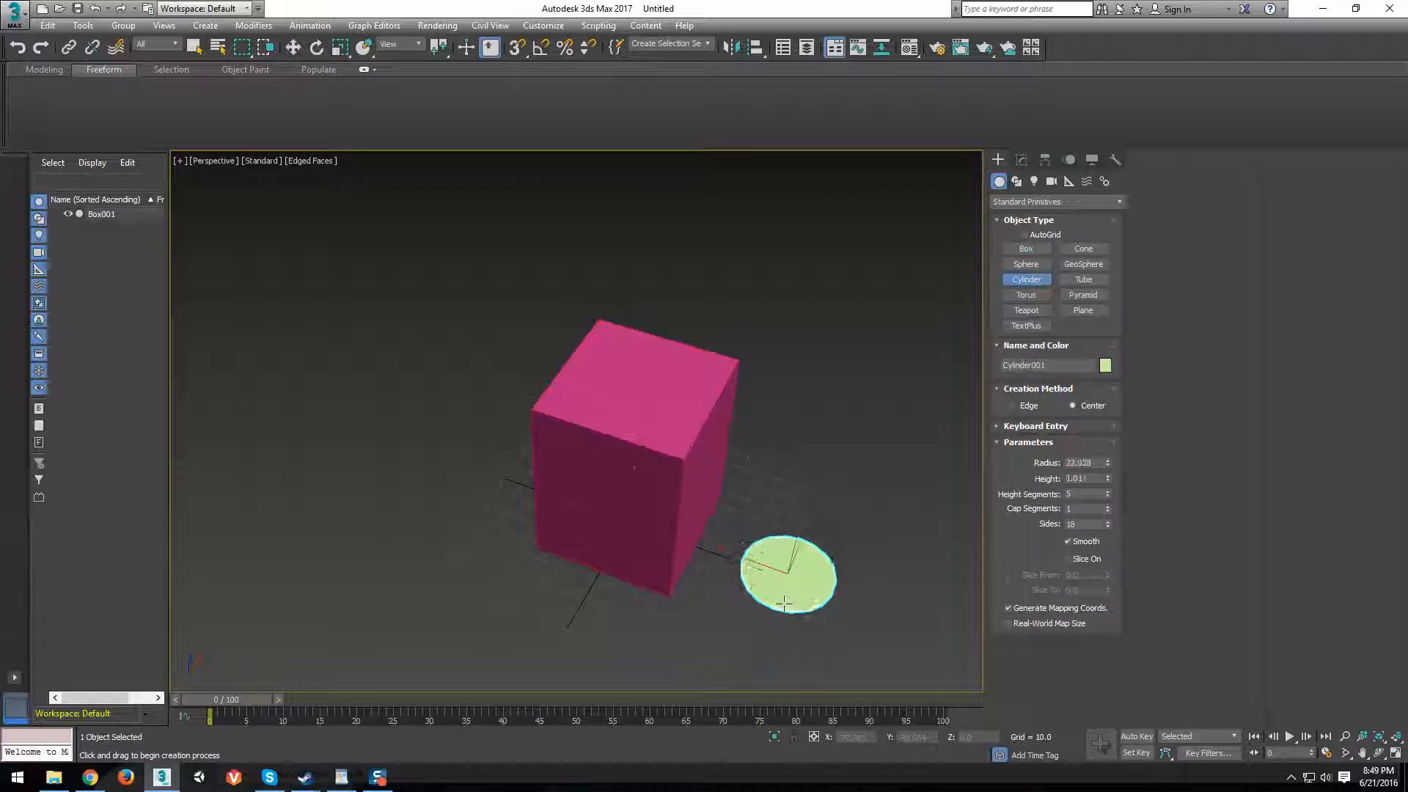
left_click(805, 438)
scroll(695, 251, "down", 3)
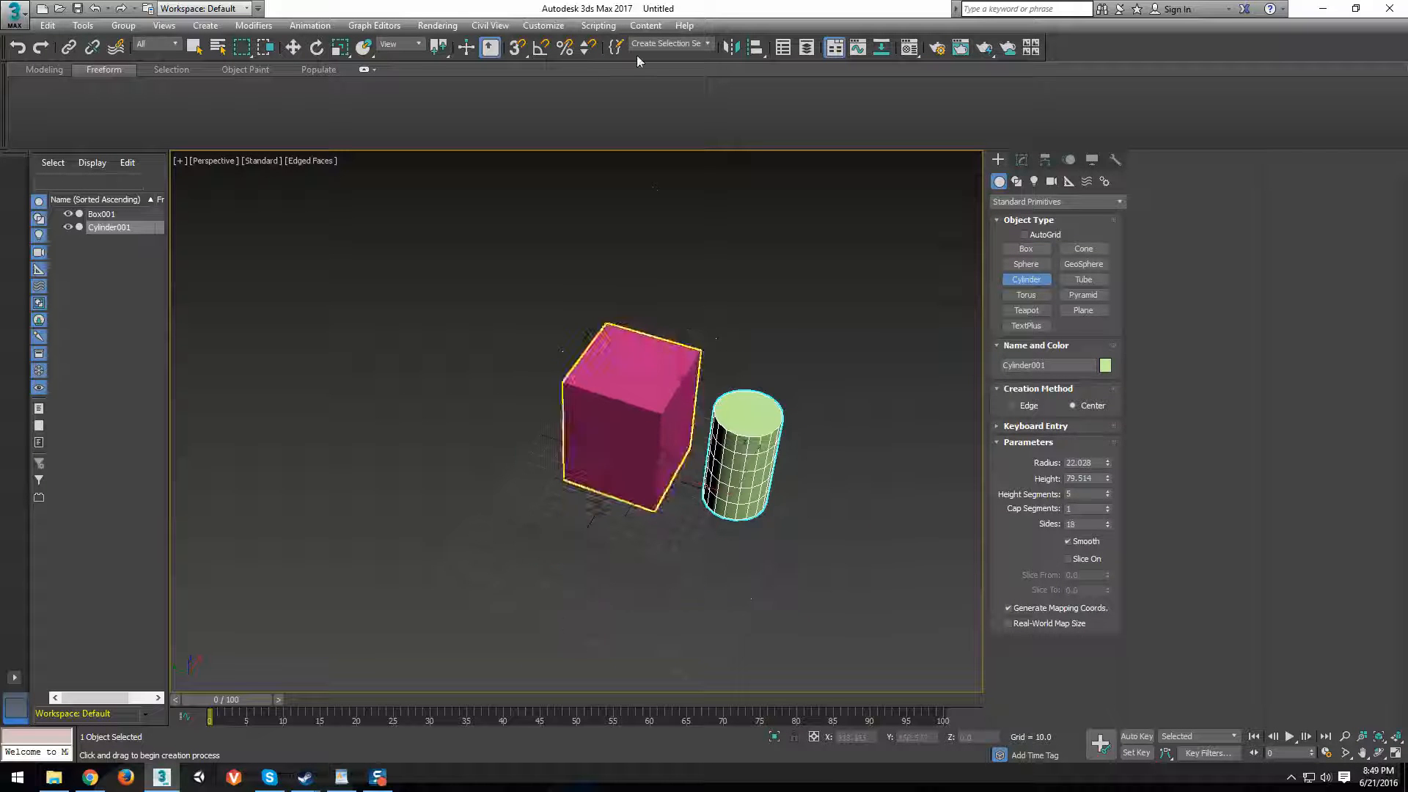
Align the cylinder with the box so that it sits at the box's centre.
left_click_drag(754, 53, 758, 92)
left_click(656, 412)
scroll(670, 429, "up", 4)
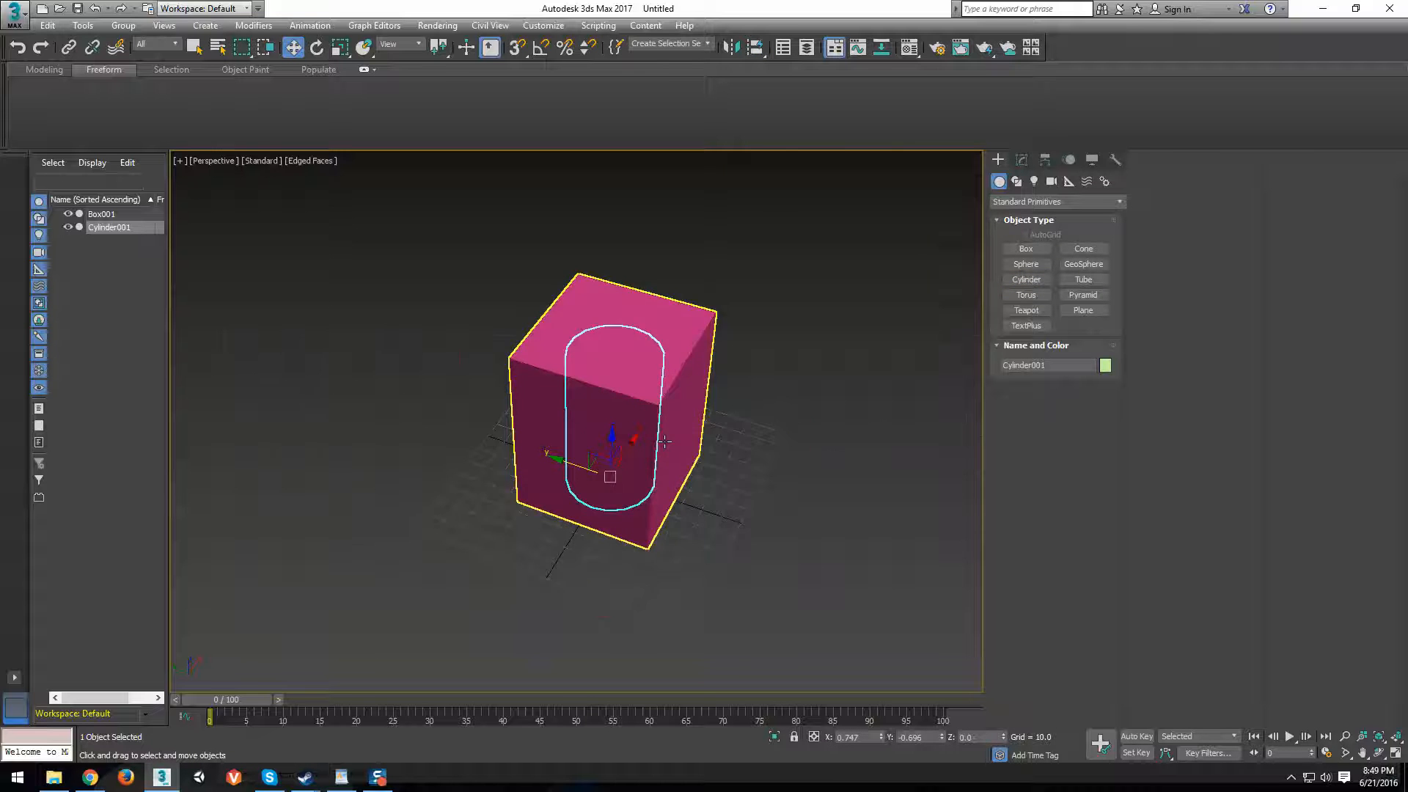
In the top wireframe view, turn on 3D snapping and enable Vertex as a snap type.
key("t")
key("F3")
scroll(686, 450, "down", 3)
middle_click_drag(680, 443, 618, 409)
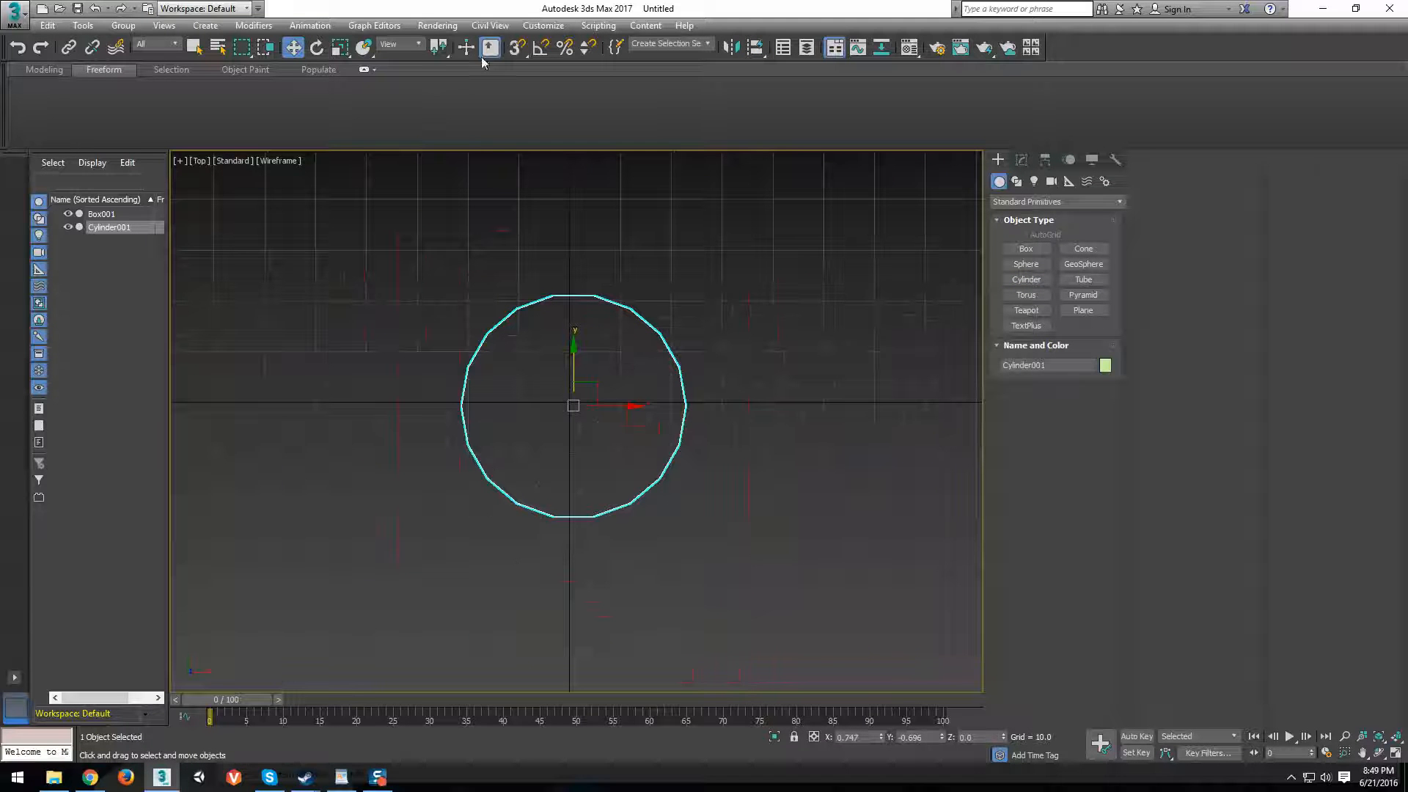
left_click(517, 48)
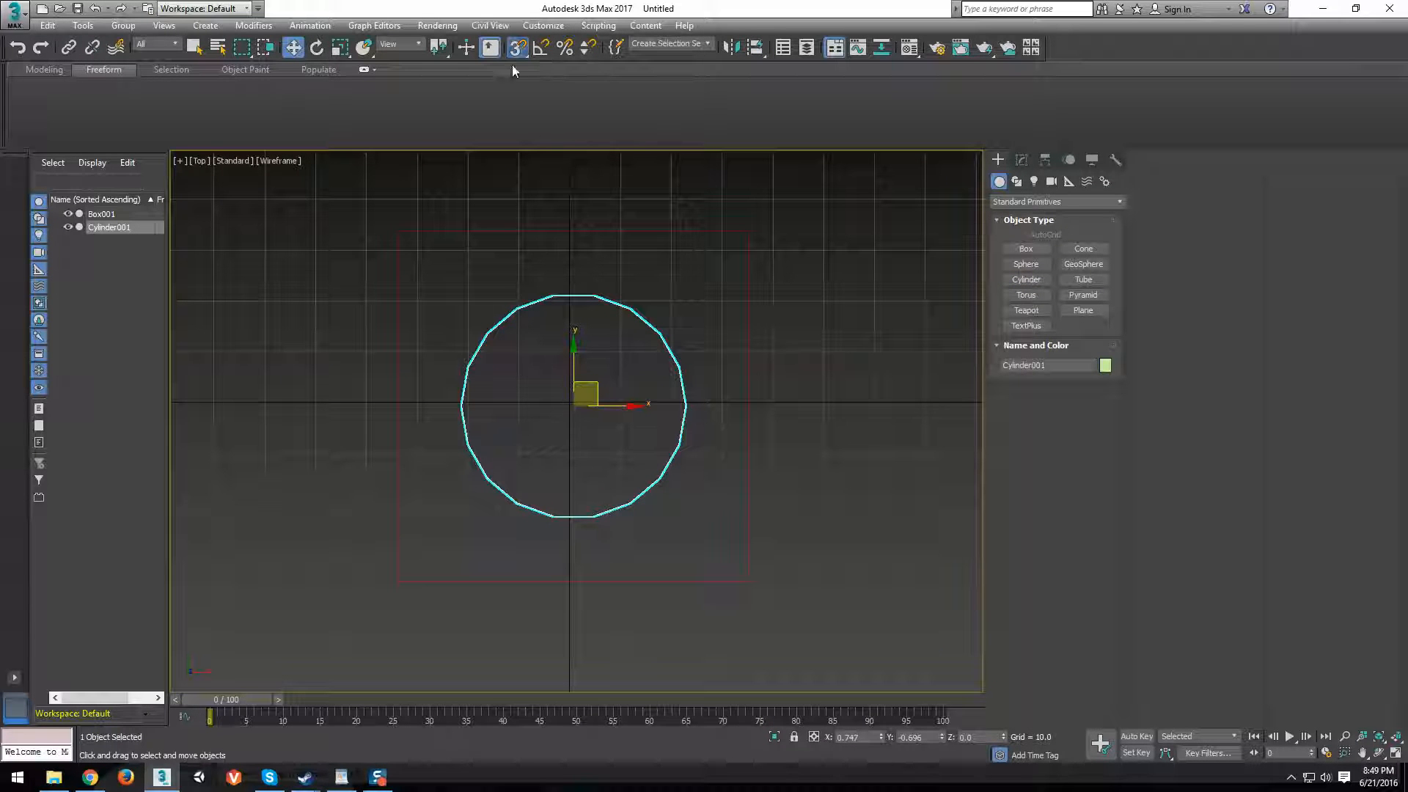
right_click(519, 50)
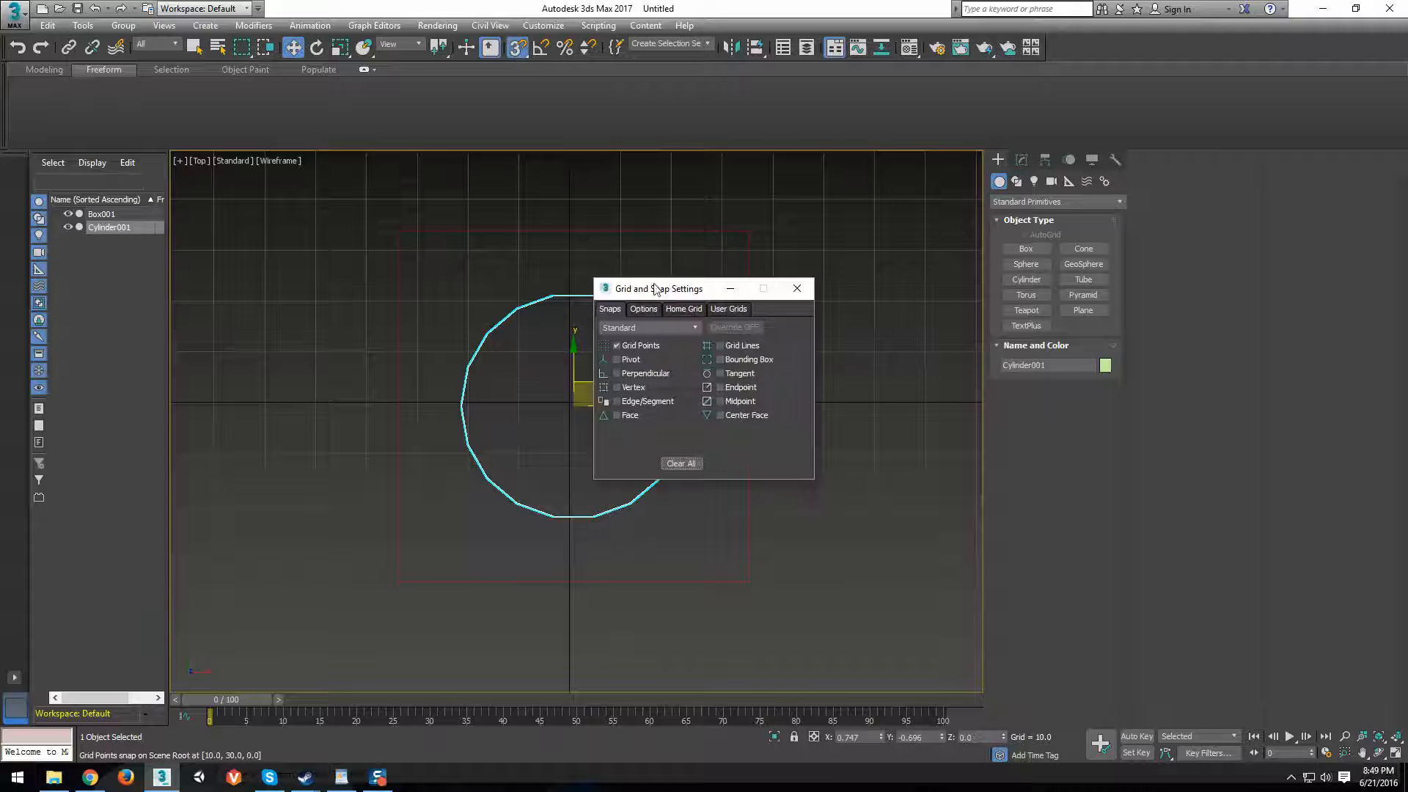
left_click(616, 387)
left_click_drag(661, 288, 1020, 206)
Snap the cylinder's centre onto the box's nearest top corner and enable Edge/Segment snapping in the snap settings.
scroll(635, 446, "down", 2)
left_click_drag(415, 335, 539, 462)
scroll(539, 374, "up", 3)
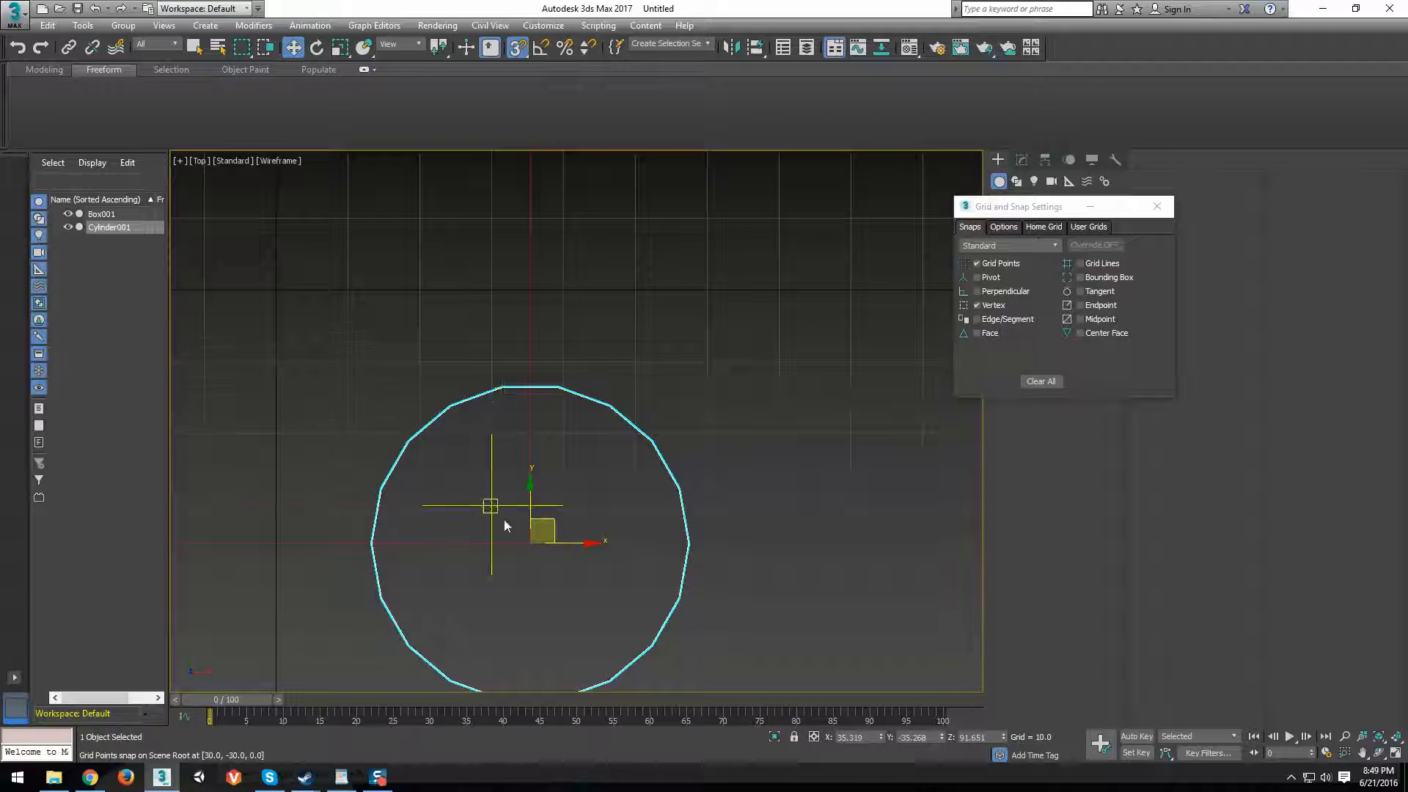
mouse_move(482, 531)
middle_mouse_down()
mouse_move(603, 493)
mouse_move(663, 415)
mouse_move(638, 482)
mouse_move(642, 308)
middle_mouse_up()
key("F3")
left_click(987, 319)
left_click(1157, 206)
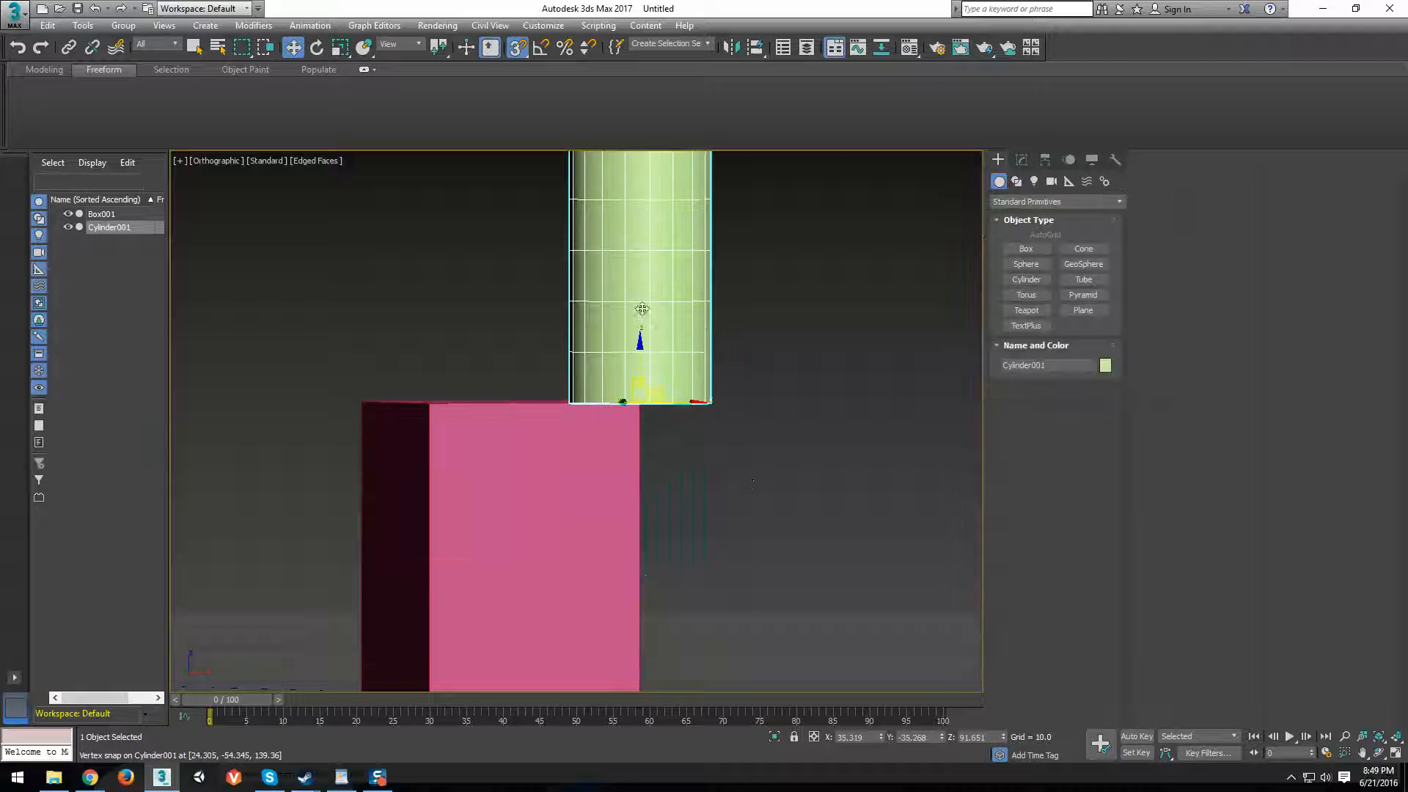
left_click_drag(640, 346, 640, 539)
key("ctrl+z")
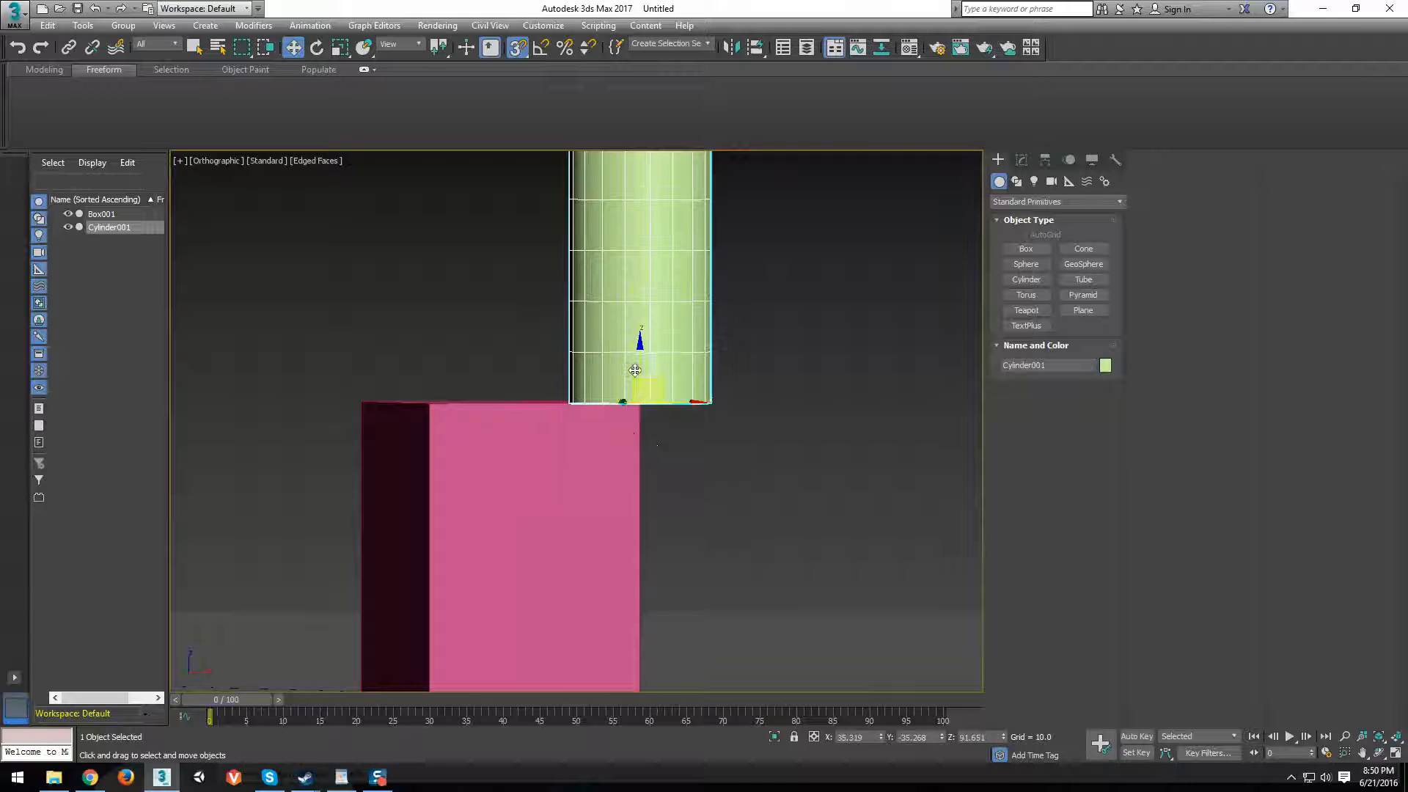
left_click_drag(640, 349, 623, 588)
key("ctrl+z")
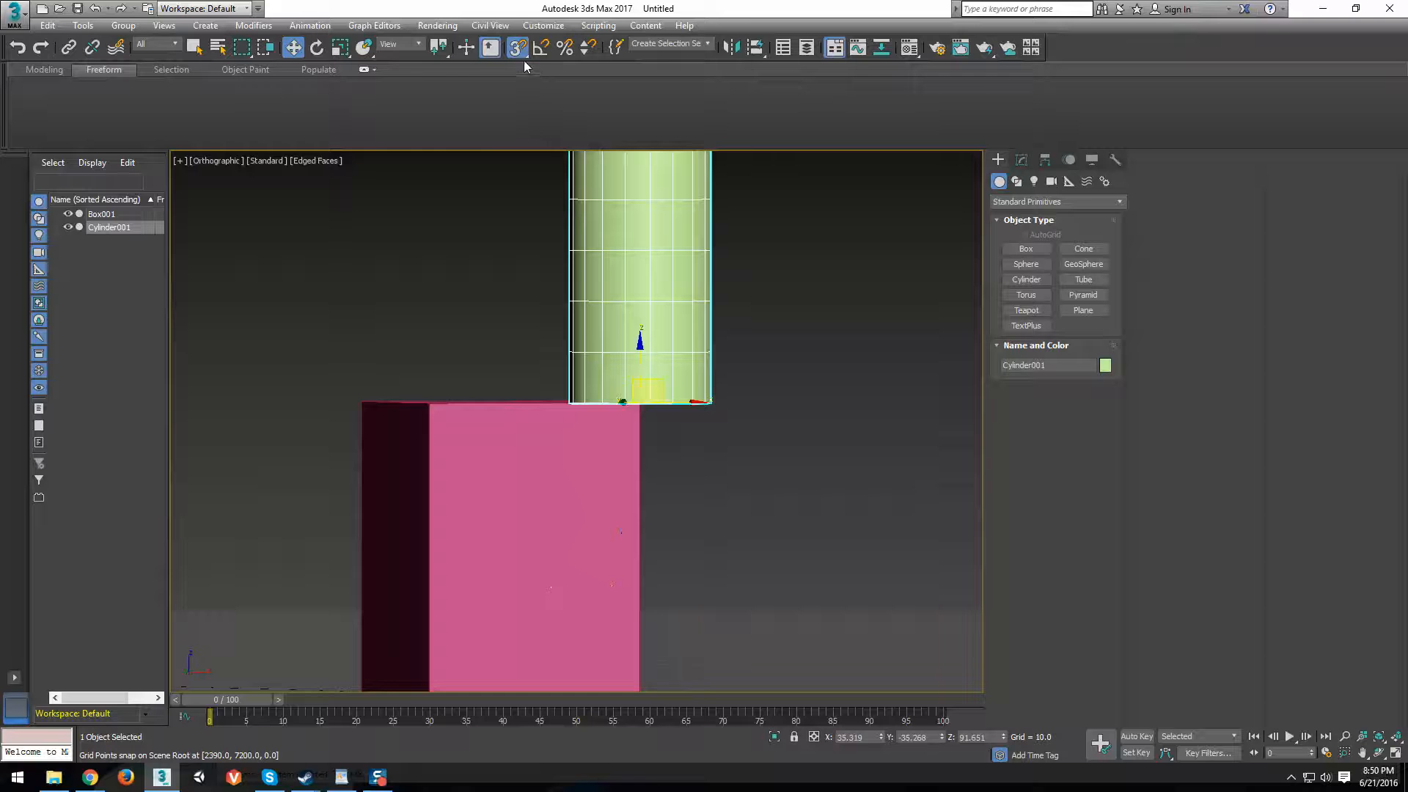
Turn snapping off and lower the cylinder along Z to about 24.5 so it overlaps the box's corner.
left_click(518, 47)
middle_click_drag(645, 377, 620, 302, "alt")
left_click_drag(620, 302, 602, 404)
mouse_move(601, 403)
middle_mouse_down("alt")
mouse_move(695, 339)
mouse_move(575, 399)
mouse_move(588, 415)
middle_mouse_up("alt")
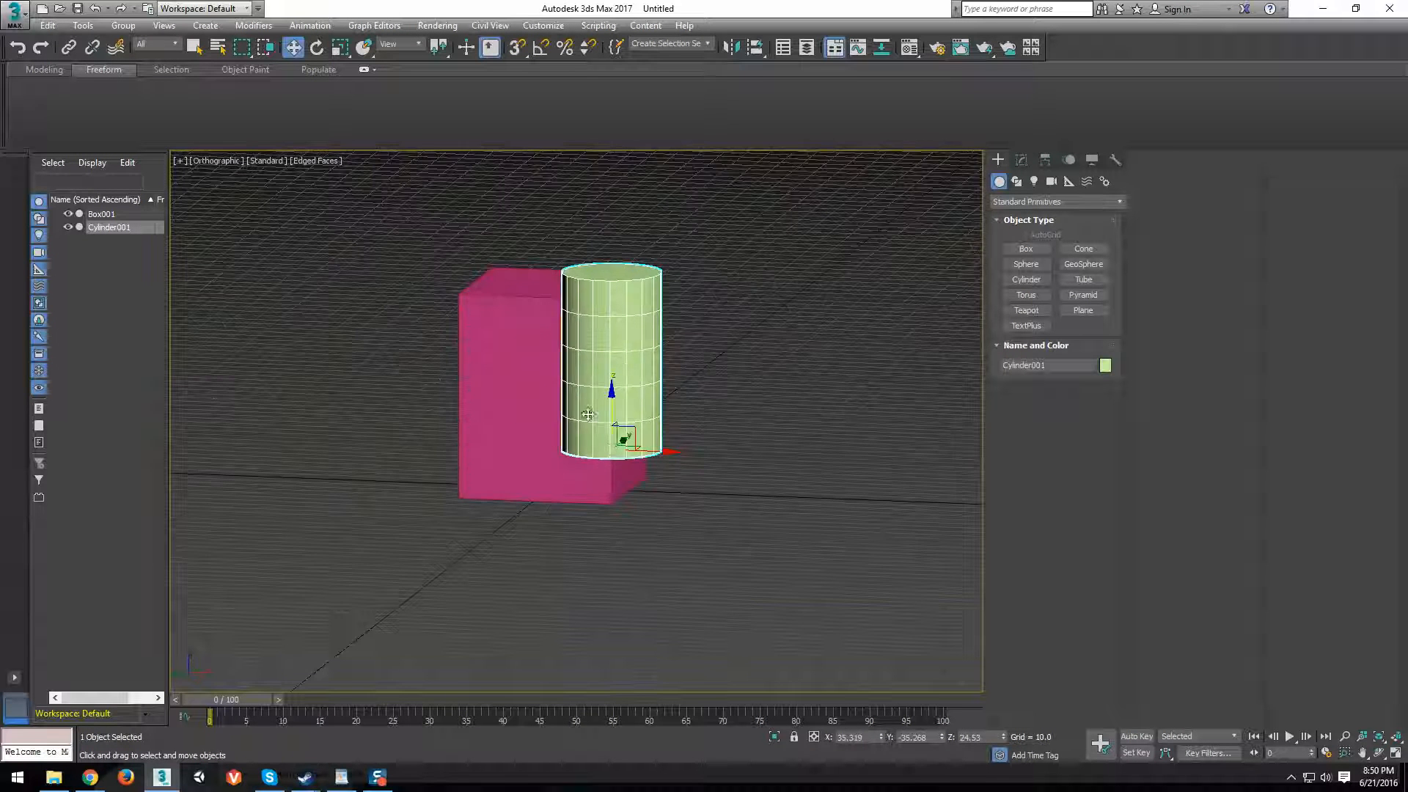
Set the cylinder's number of sides to 20 while viewing it in top wireframe.
key("t")
scroll(773, 480, "up", 5)
key("F3")
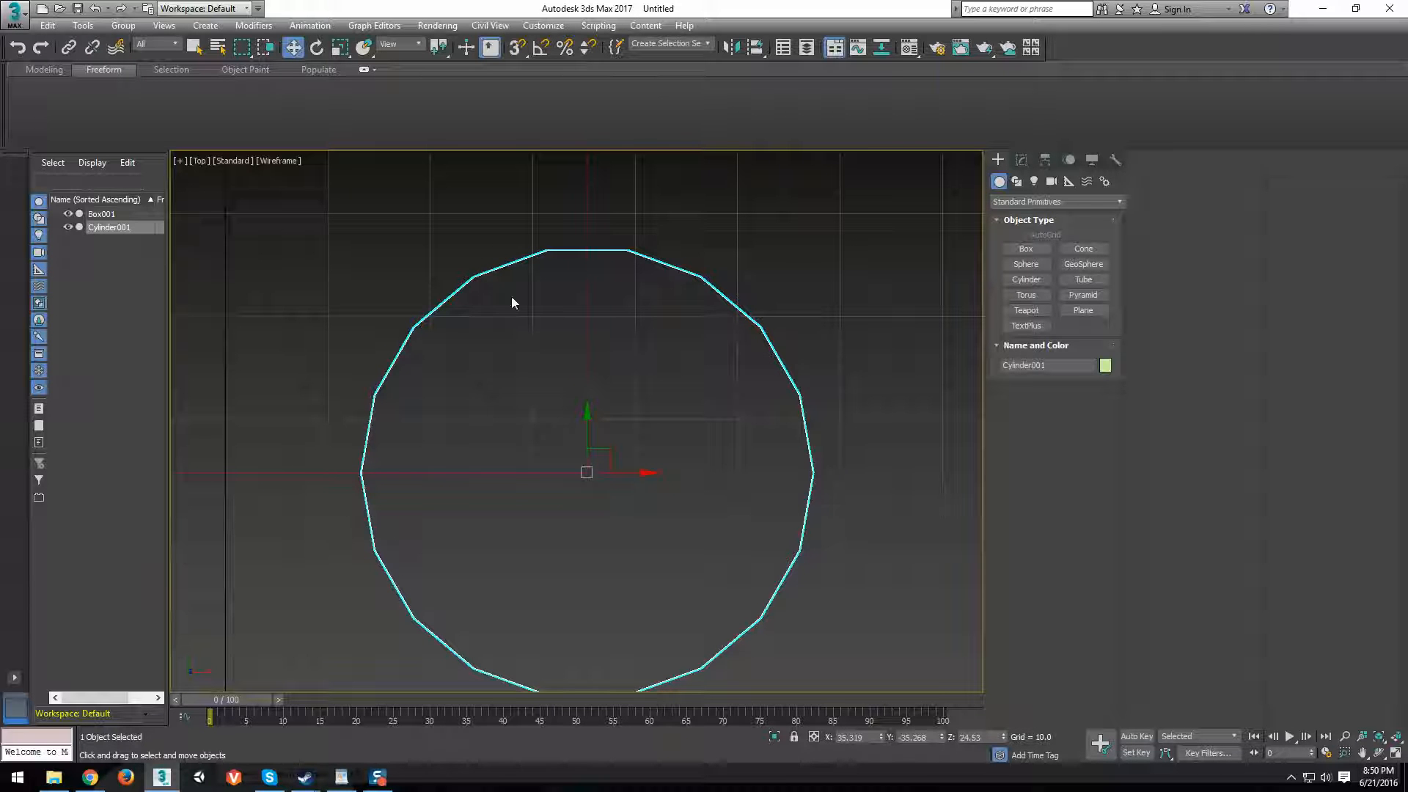
left_click(1023, 162)
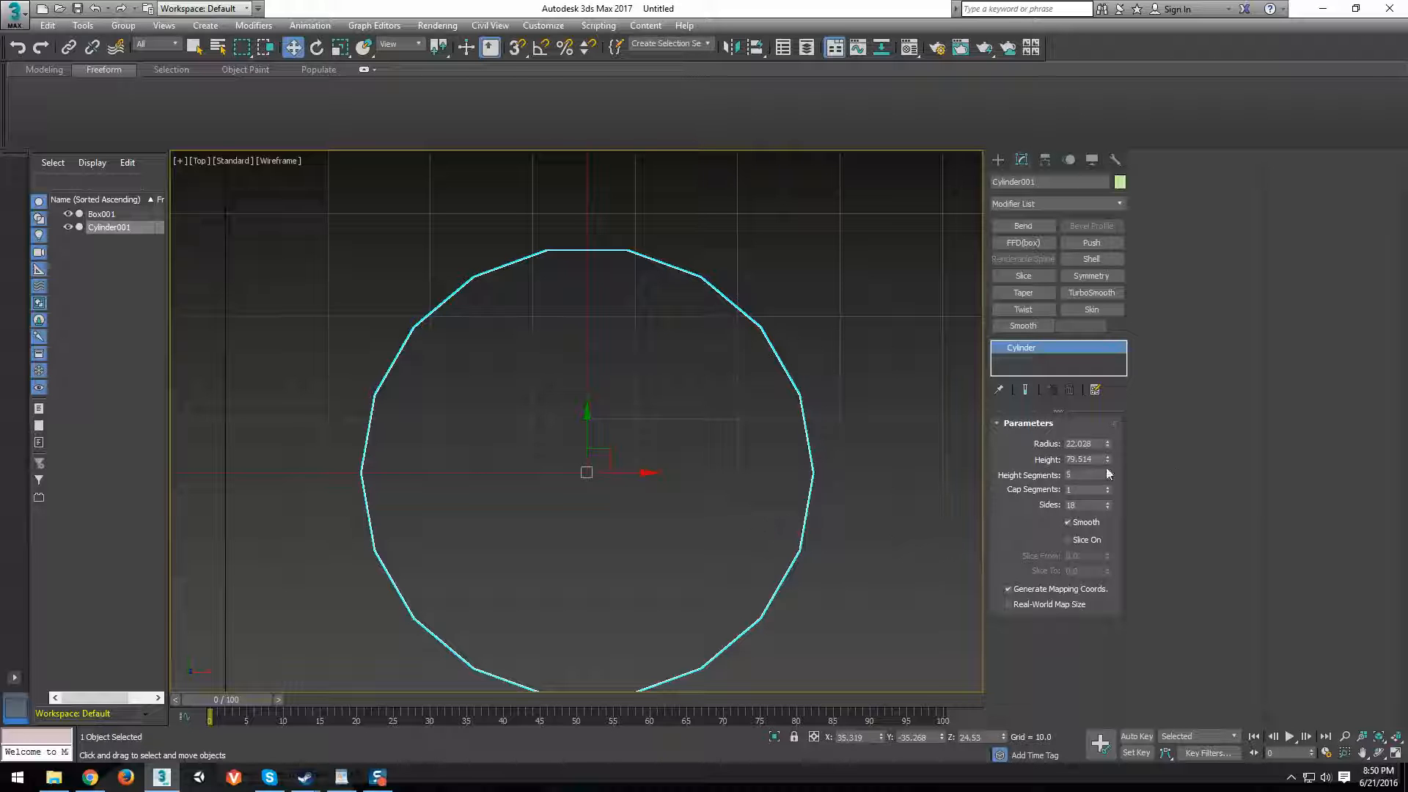
left_click(1107, 503)
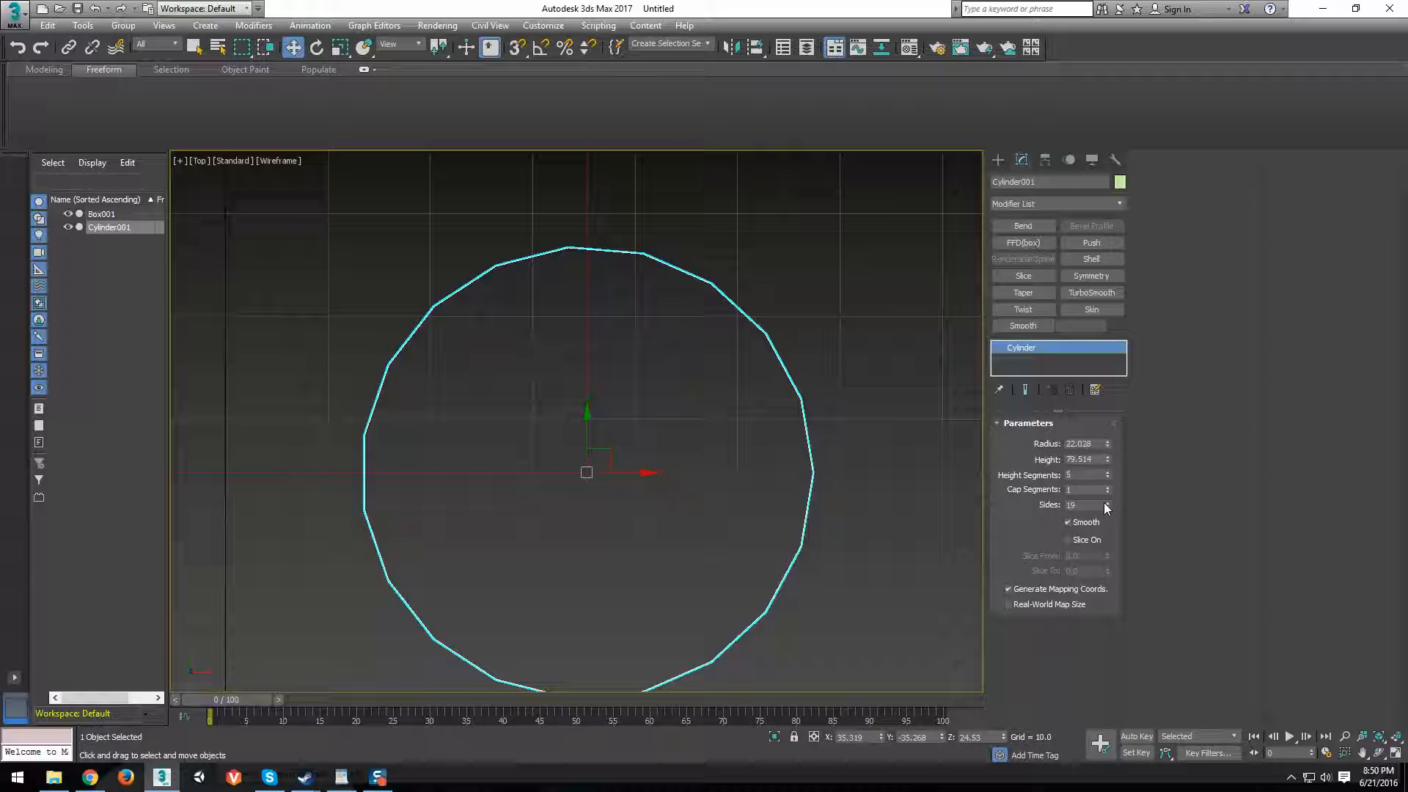
left_click(1108, 503)
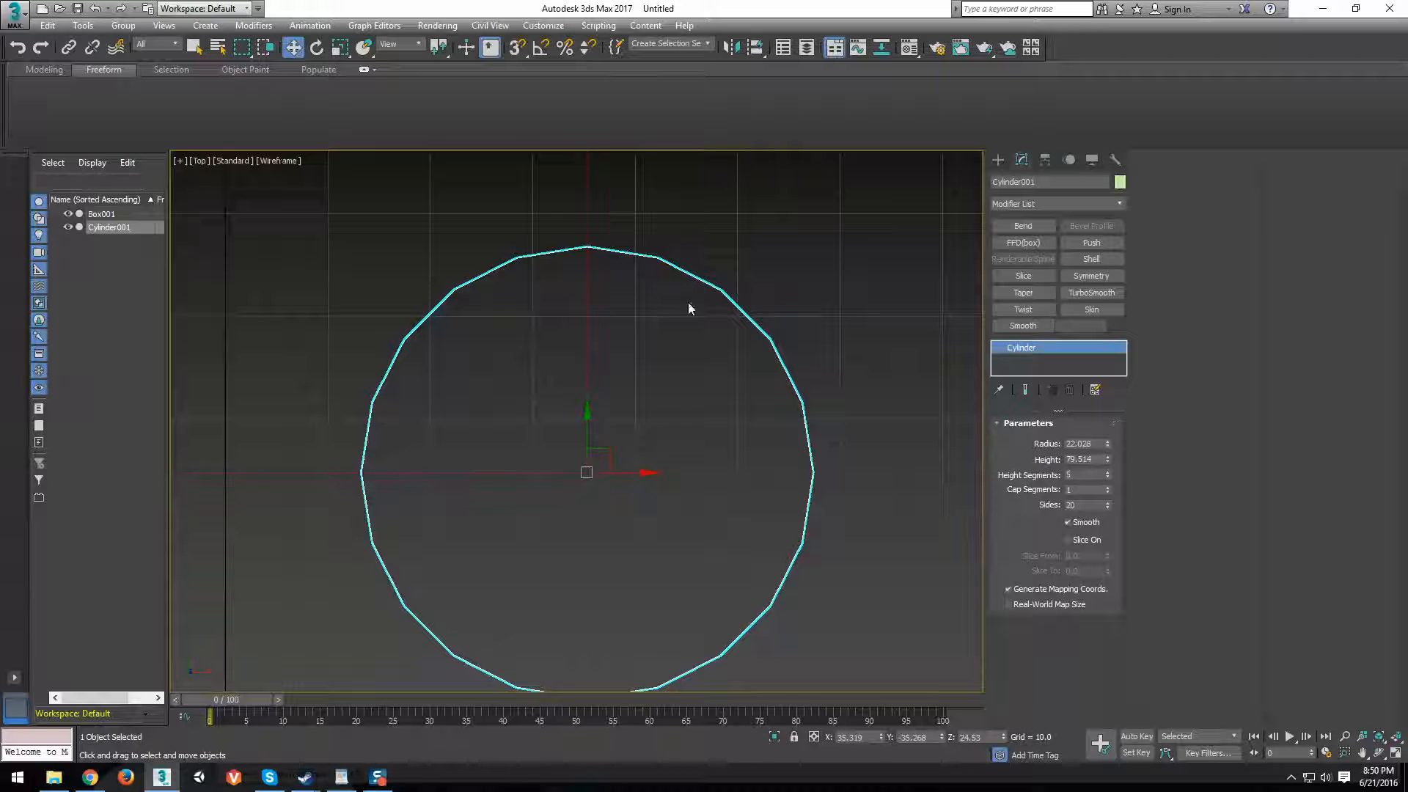
Try higher side counts on the cylinder up to 26 and bring the count back to 20.
middle_click_drag(448, 440, 464, 442)
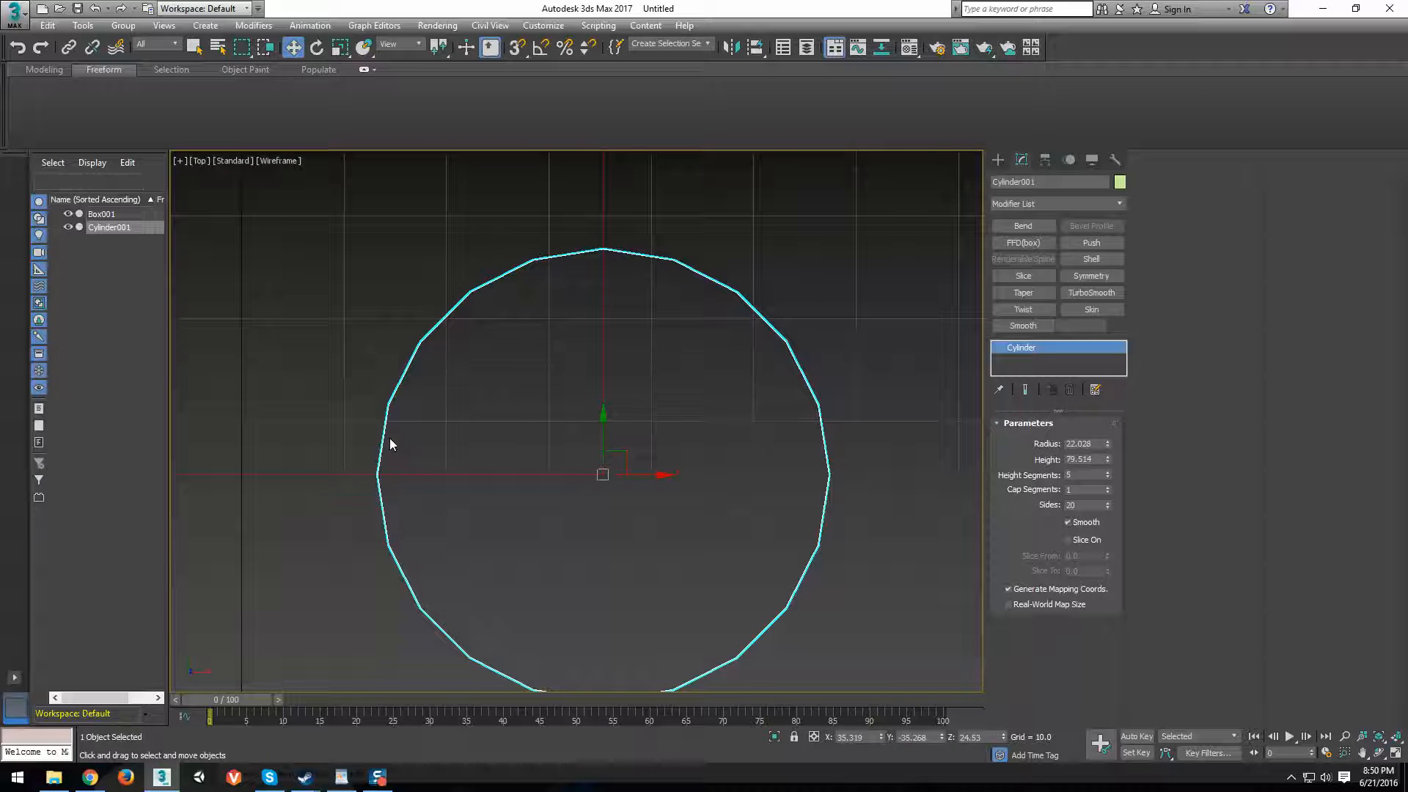
left_click(1107, 502)
left_click(1108, 502)
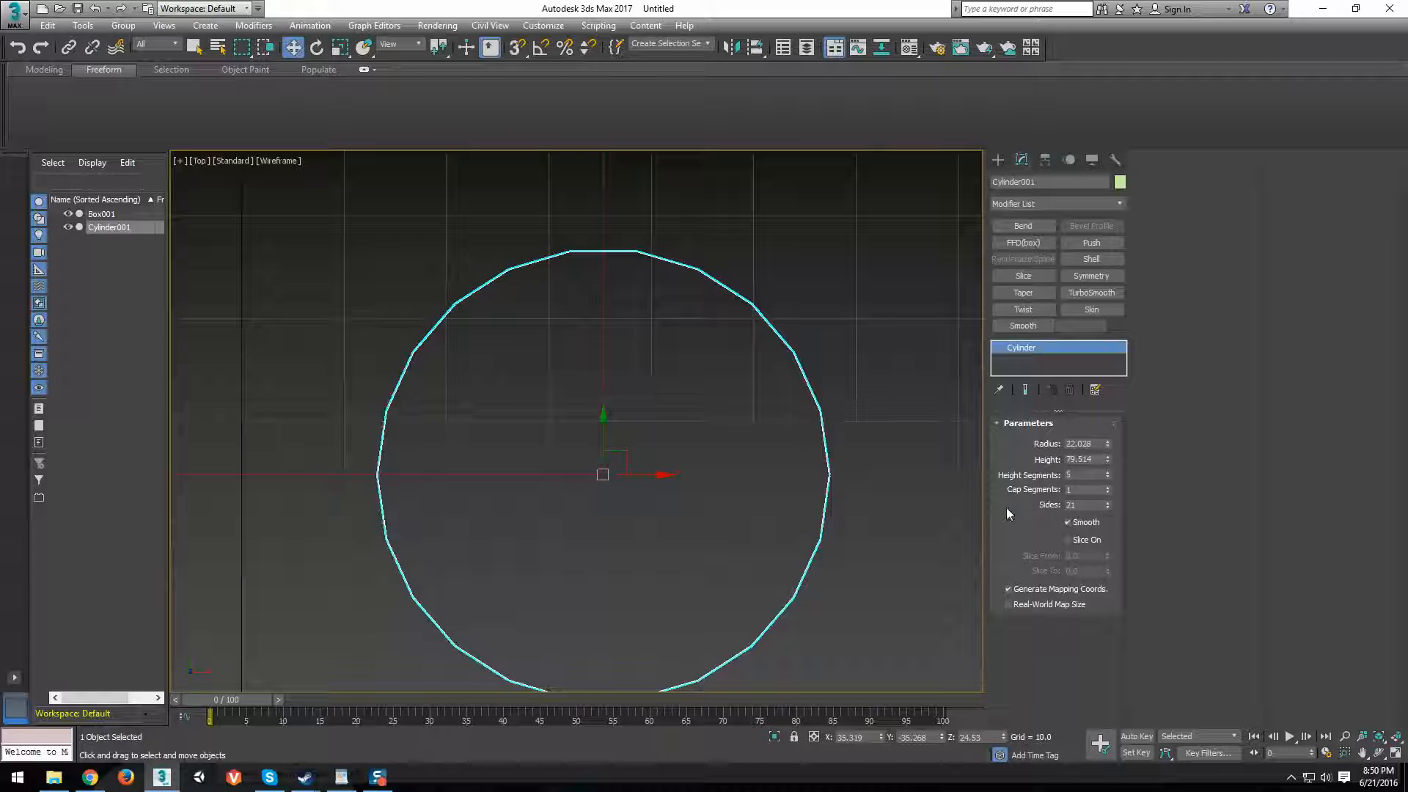
left_click(1107, 503)
left_click(1107, 503)
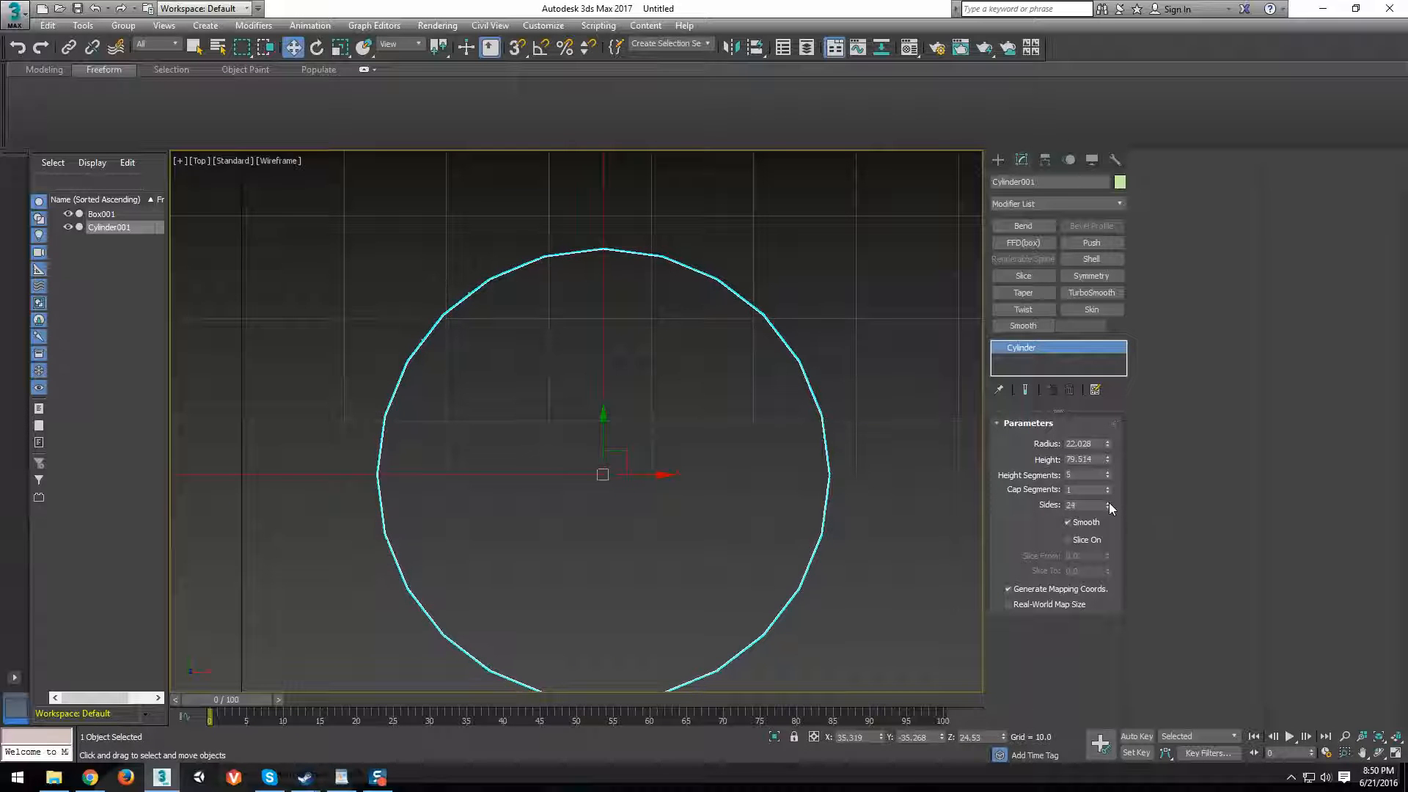
left_click(1107, 502)
left_click(1108, 503)
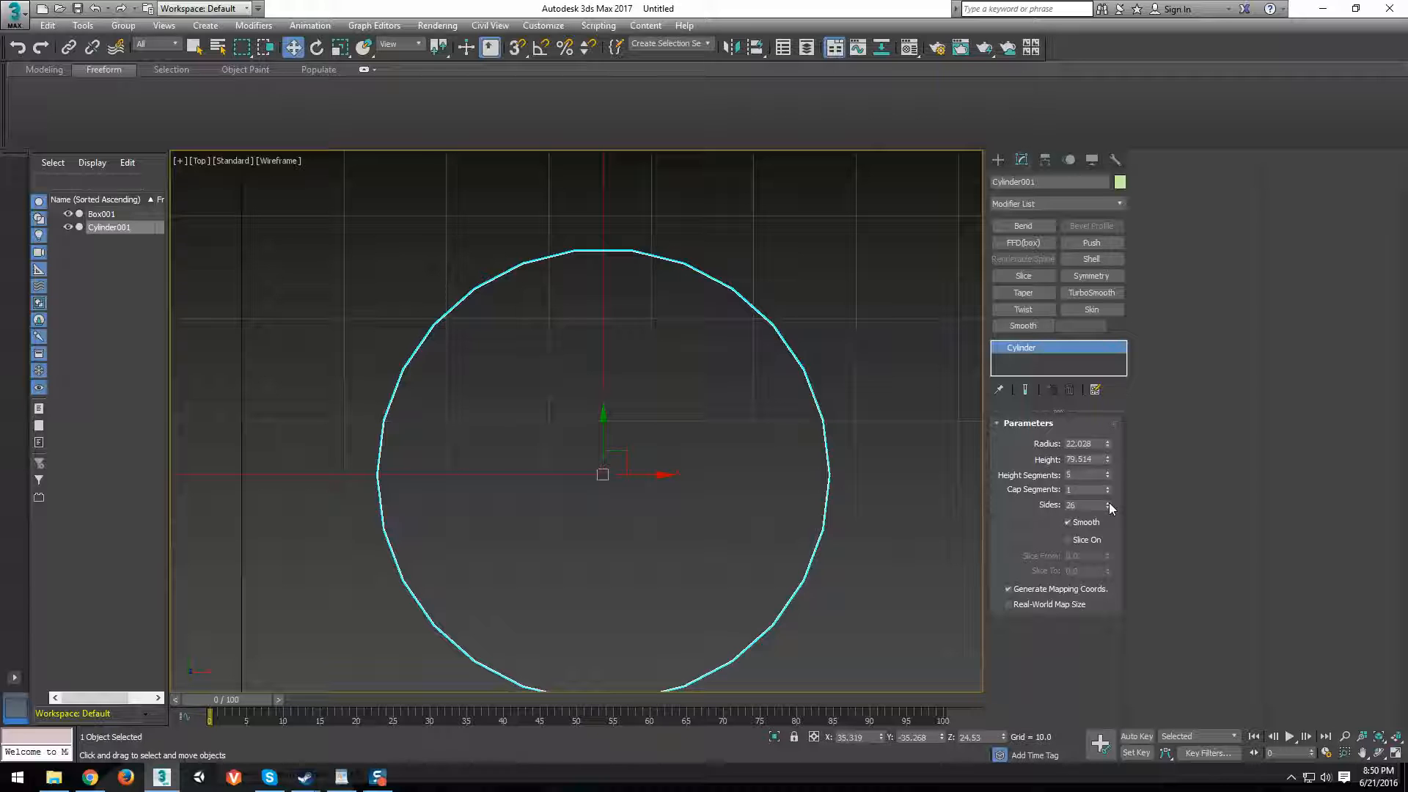
left_click(1108, 508)
left_click(1107, 508)
left_click(1107, 507)
left_click(1107, 508)
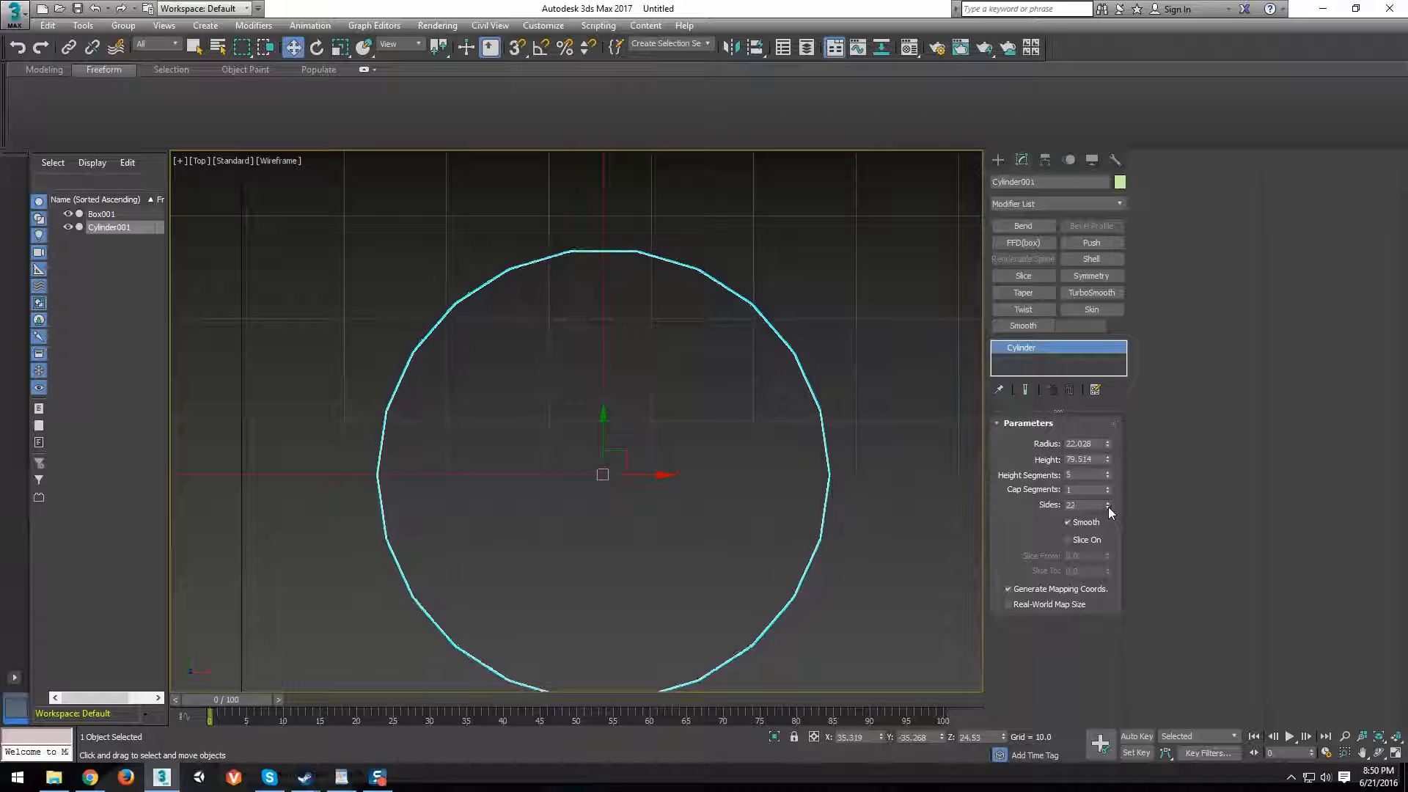
left_click(1108, 507)
left_click(1107, 508)
Return to a shaded angled view and reduce the cylinder's height segments to 1.
middle_click_drag(425, 459, 459, 424, "alt")
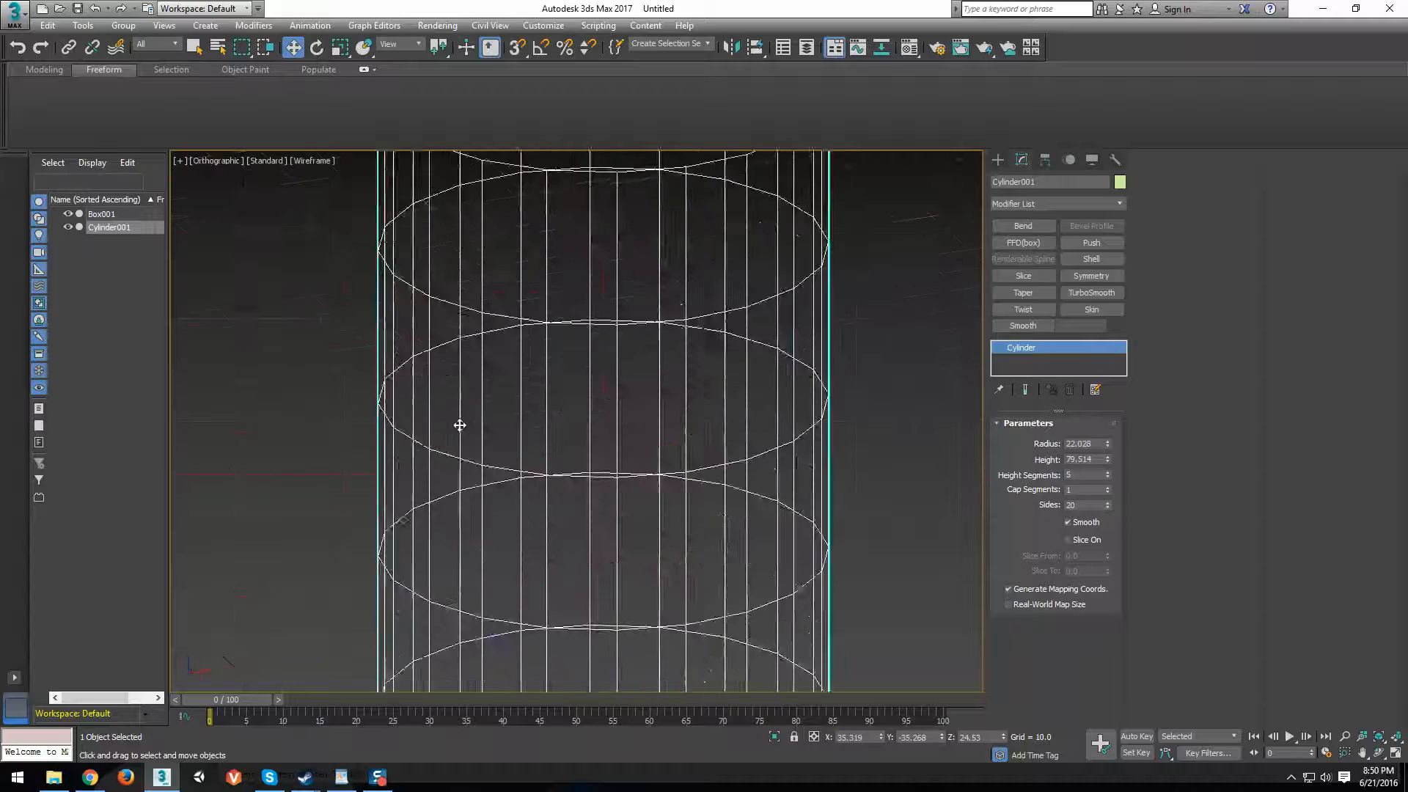
scroll(460, 424, "down", 4)
key("F3")
mouse_move(550, 493)
middle_mouse_down("alt")
mouse_move(585, 472)
mouse_move(534, 455)
mouse_move(621, 406)
middle_mouse_up("alt")
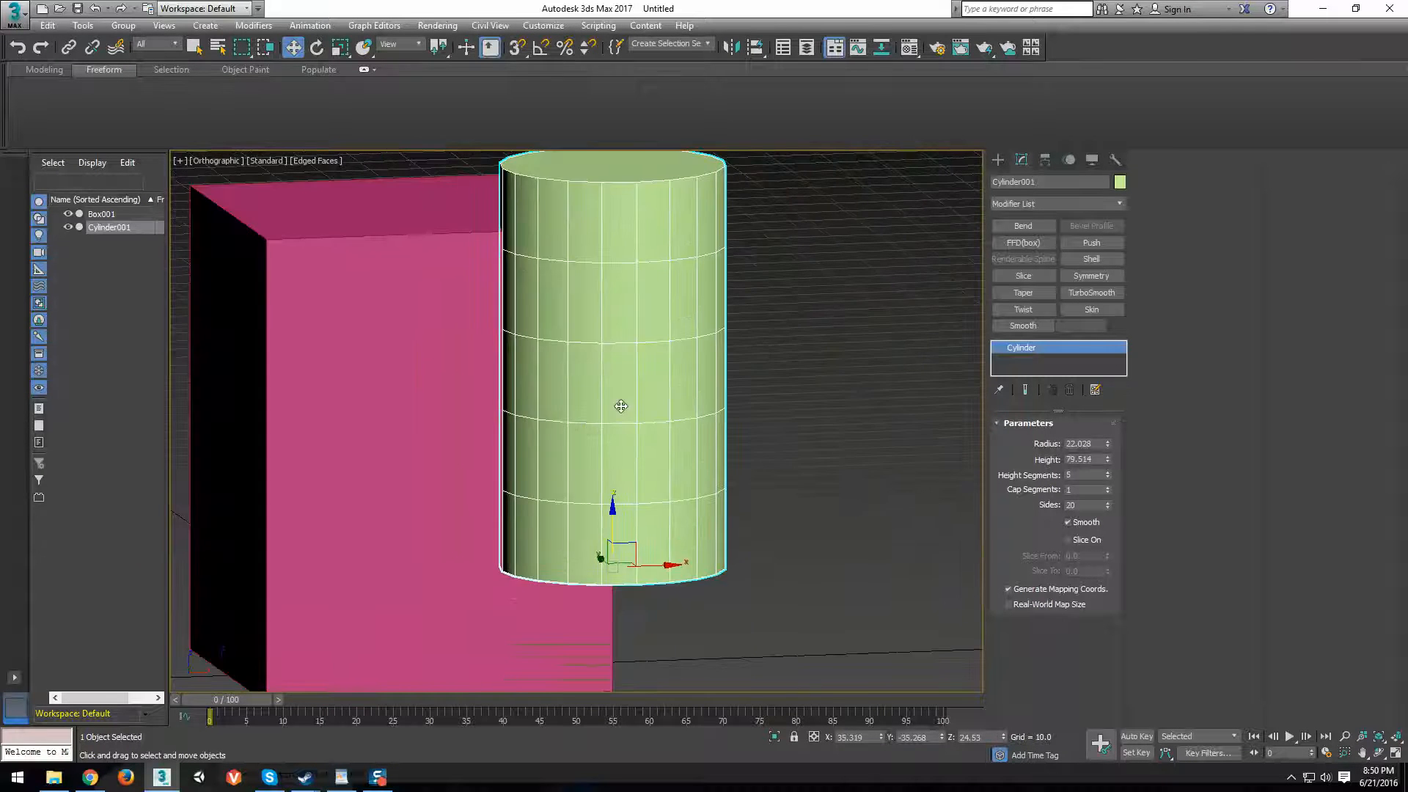
right_click(1109, 477)
mouse_move(541, 465)
middle_mouse_down("alt")
mouse_move(569, 467)
mouse_move(552, 465)
middle_mouse_up("alt")
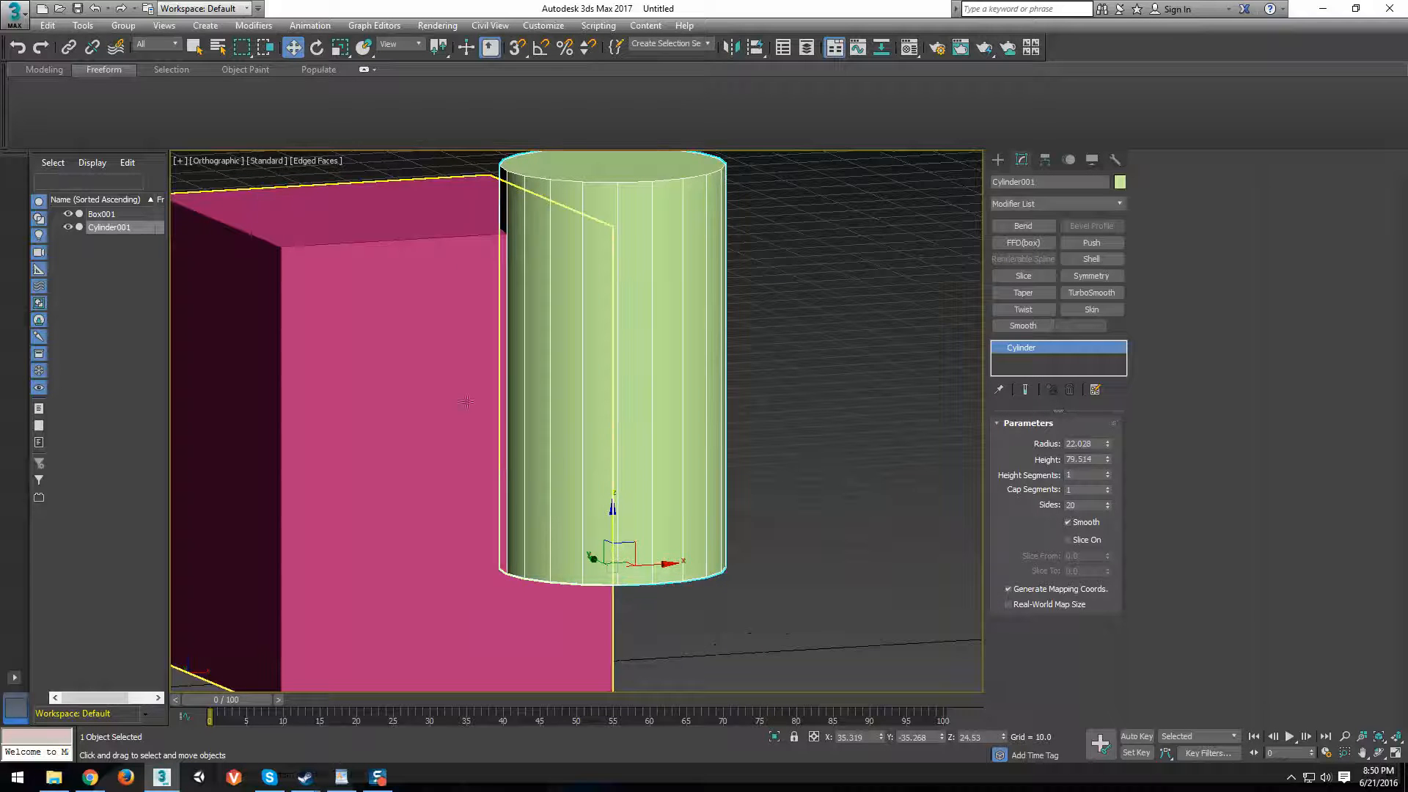
Convert the box to an editable poly and select it as the base object.
right_click(467, 400)
mouse_move(565, 550)
left_click(675, 559)
scroll(636, 440, "down", 2)
middle_click_drag(645, 522, 554, 594, "alt")
left_click(554, 596)
Subtract the cylinder from the box's corner with the ProBoolean compound object.
left_click(998, 159)
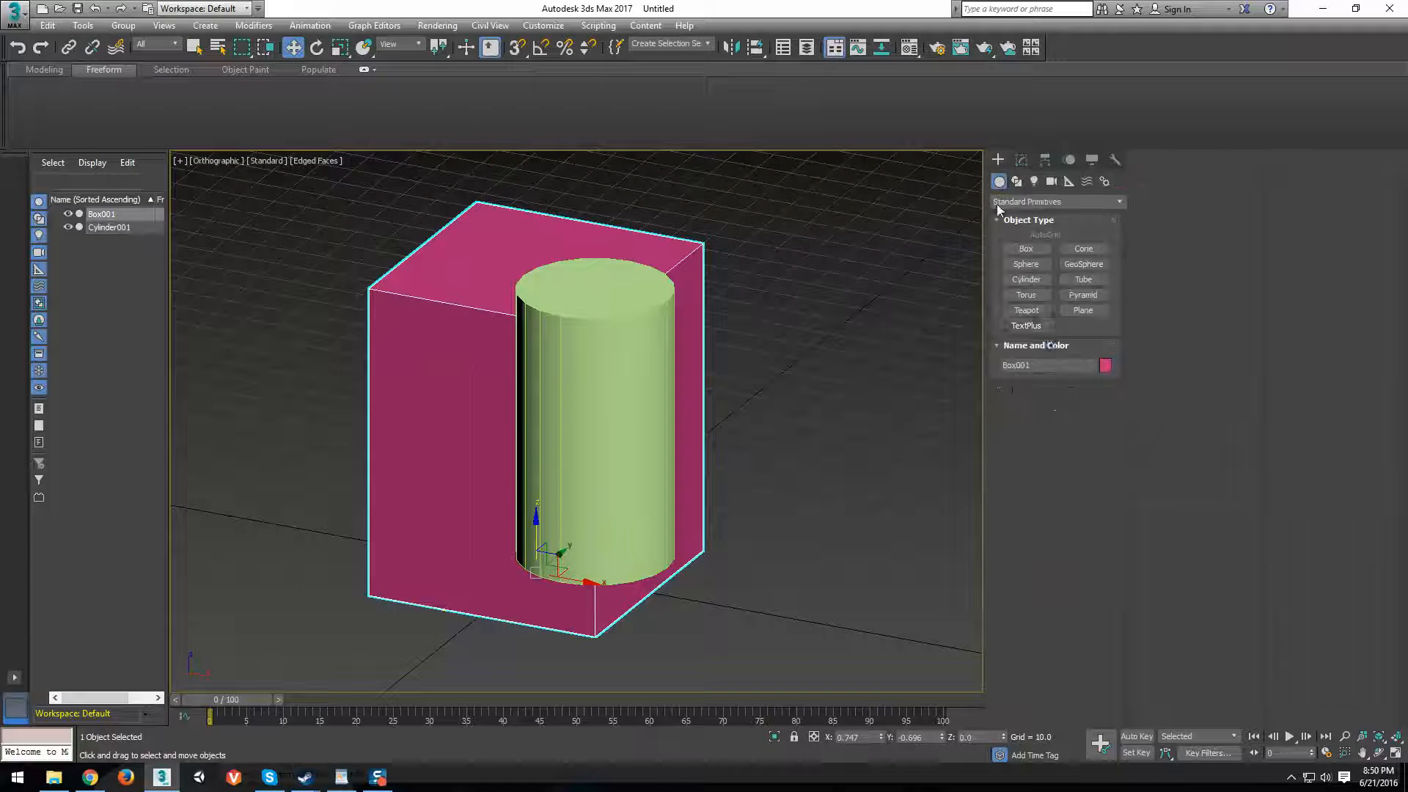
left_click(1018, 202)
left_click(1025, 219)
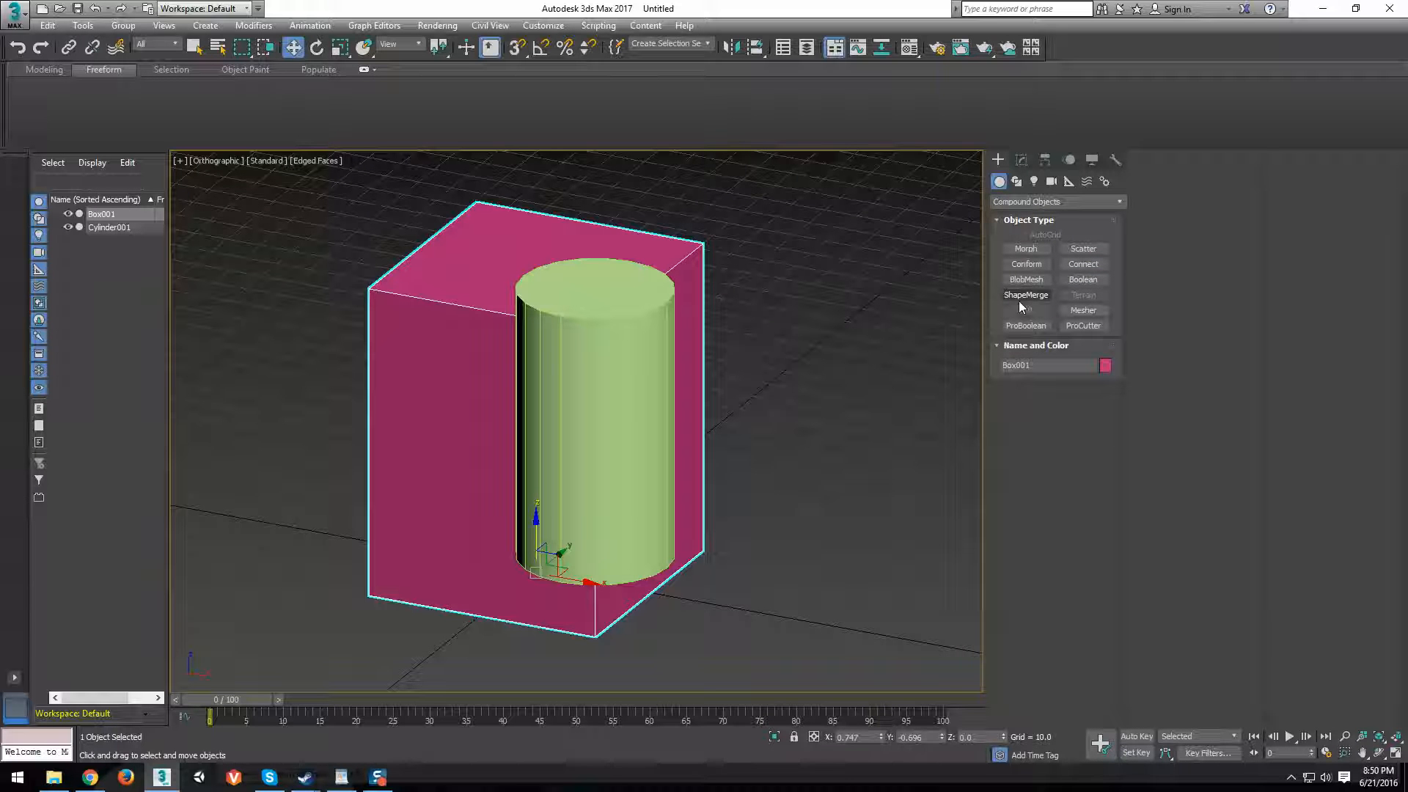
left_click(1025, 326)
left_click(1053, 404)
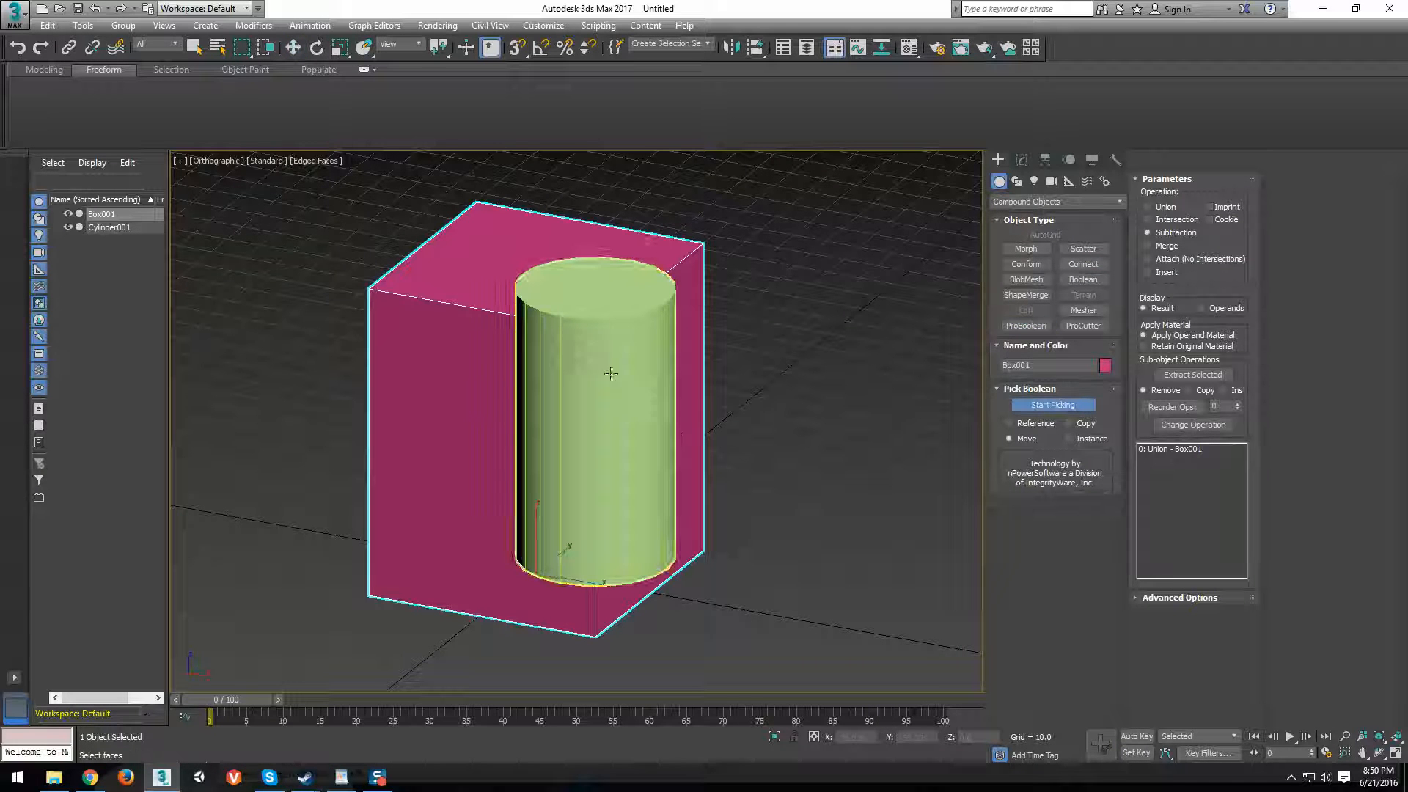
left_click(632, 347)
Examine the rounded corner notch in the top wireframe and from several angles in the shaded perspective view.
middle_click_drag(584, 493, 597, 508, "alt")
scroll(600, 508, "up", 2)
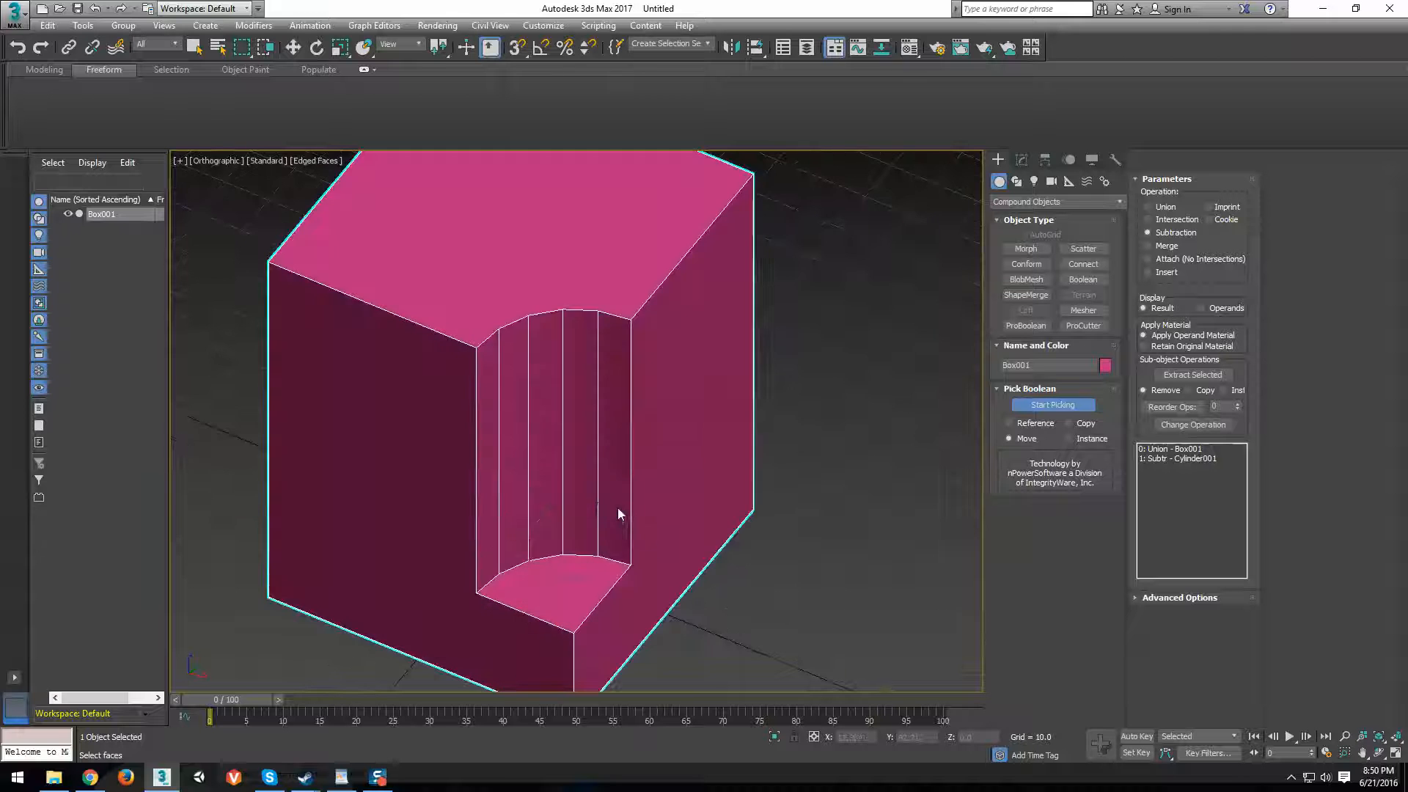
key("t")
scroll(855, 560, "up", 5)
key("F3")
scroll(709, 479, "up", 3)
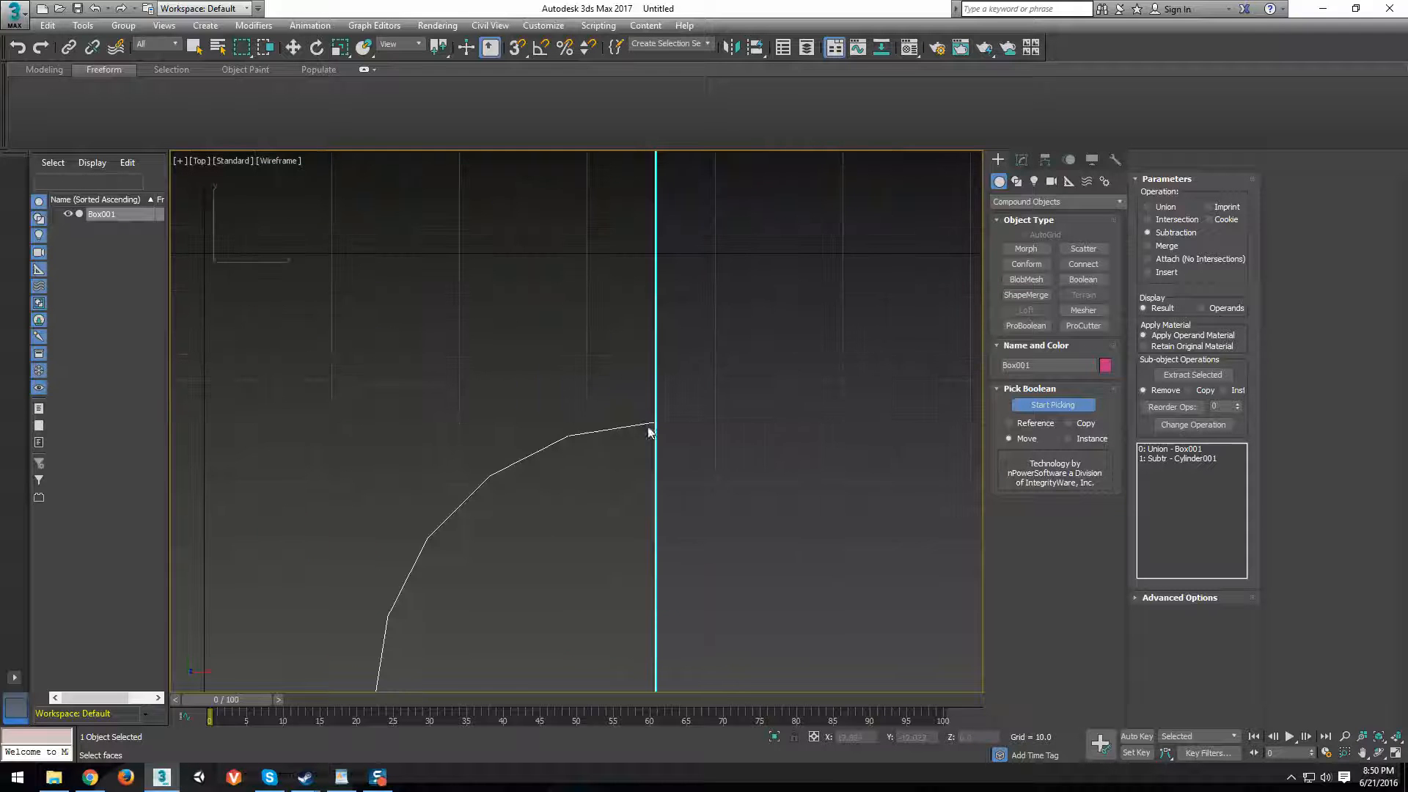
middle_click_drag(477, 583, 568, 433)
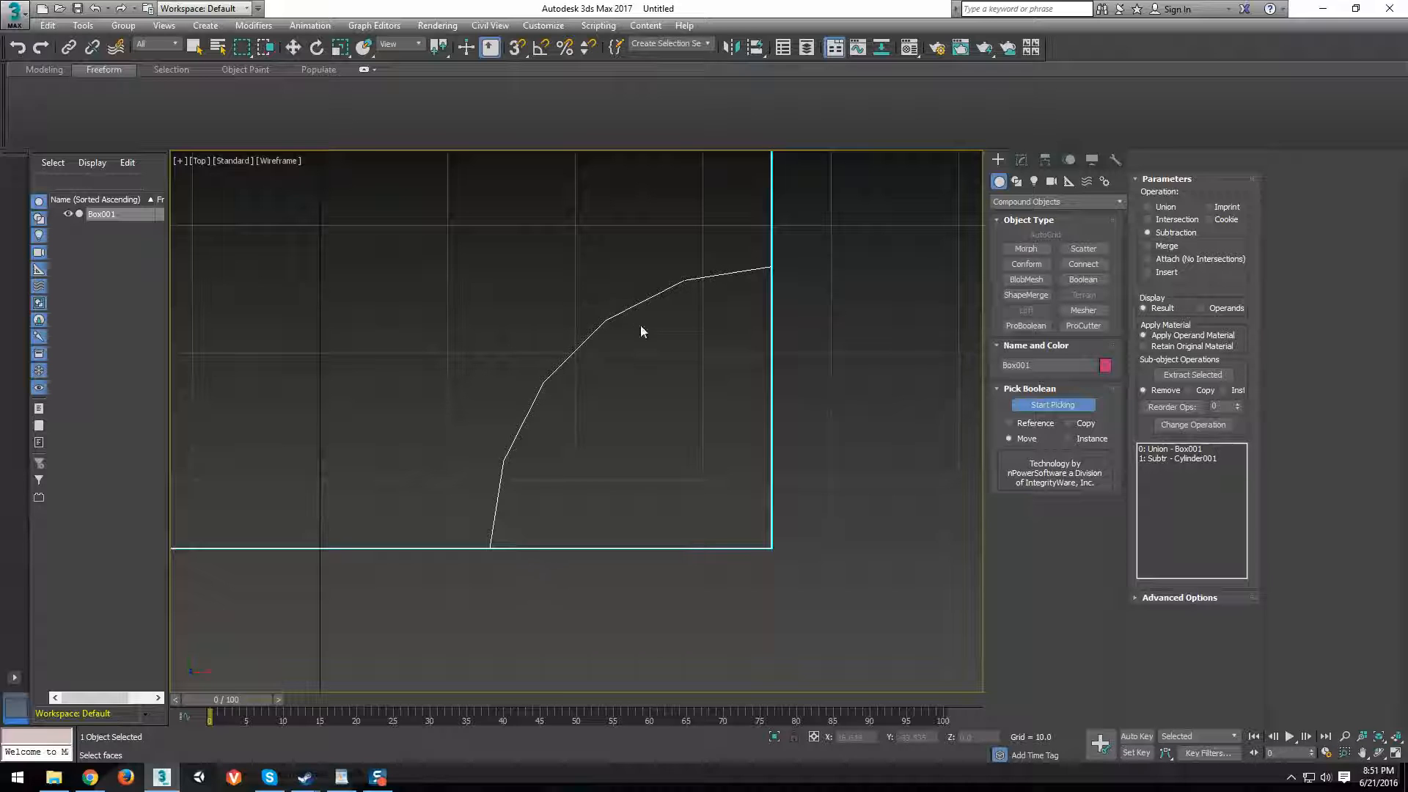
scroll(807, 317, "down", 2)
key("F3")
mouse_move(808, 458)
middle_mouse_down("alt")
mouse_move(633, 413)
mouse_move(738, 402)
middle_mouse_up("alt")
key("p")
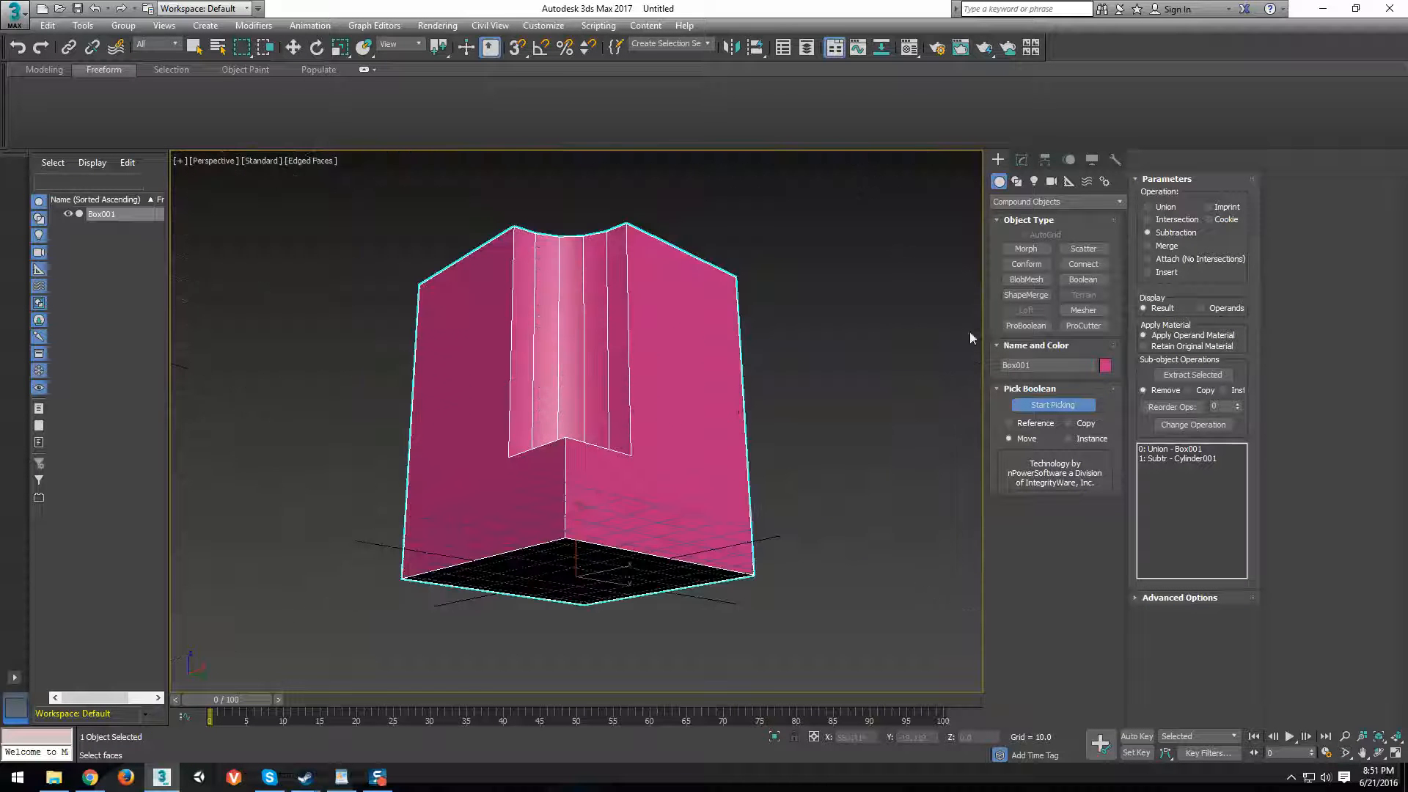
middle_click_drag(860, 398, 584, 162, "alt")
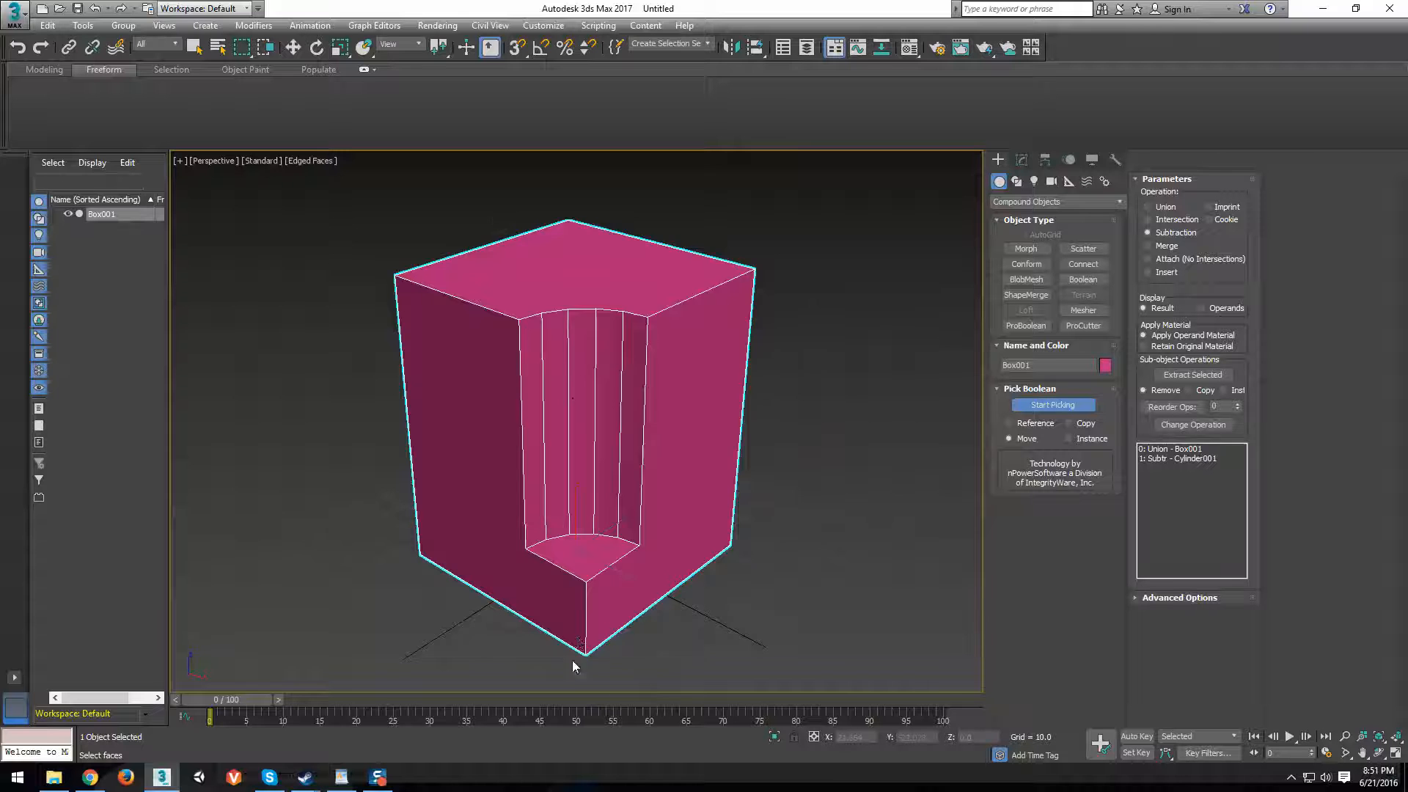
middle_click_drag(573, 662, 630, 605, "alt")
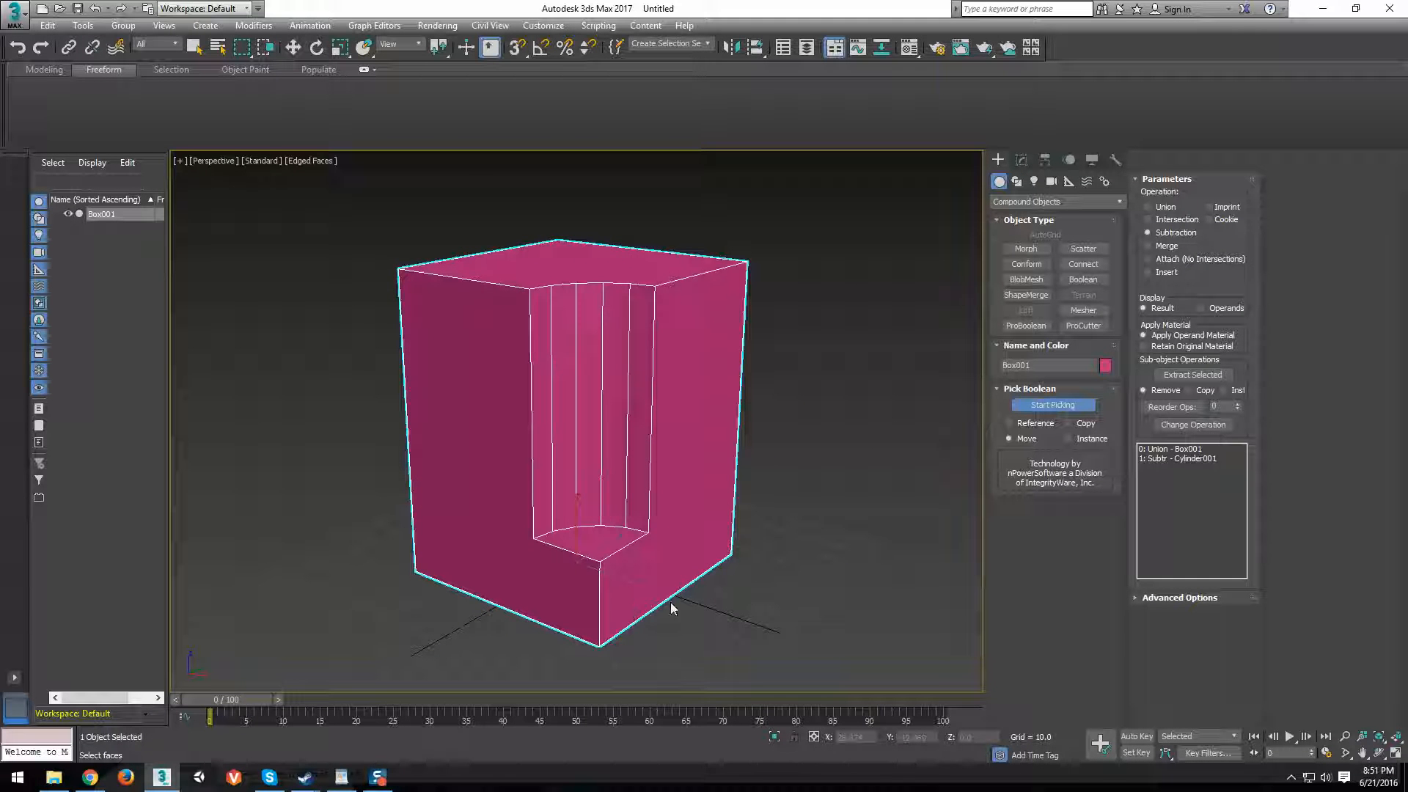
middle_click_drag(787, 505, 660, 513)
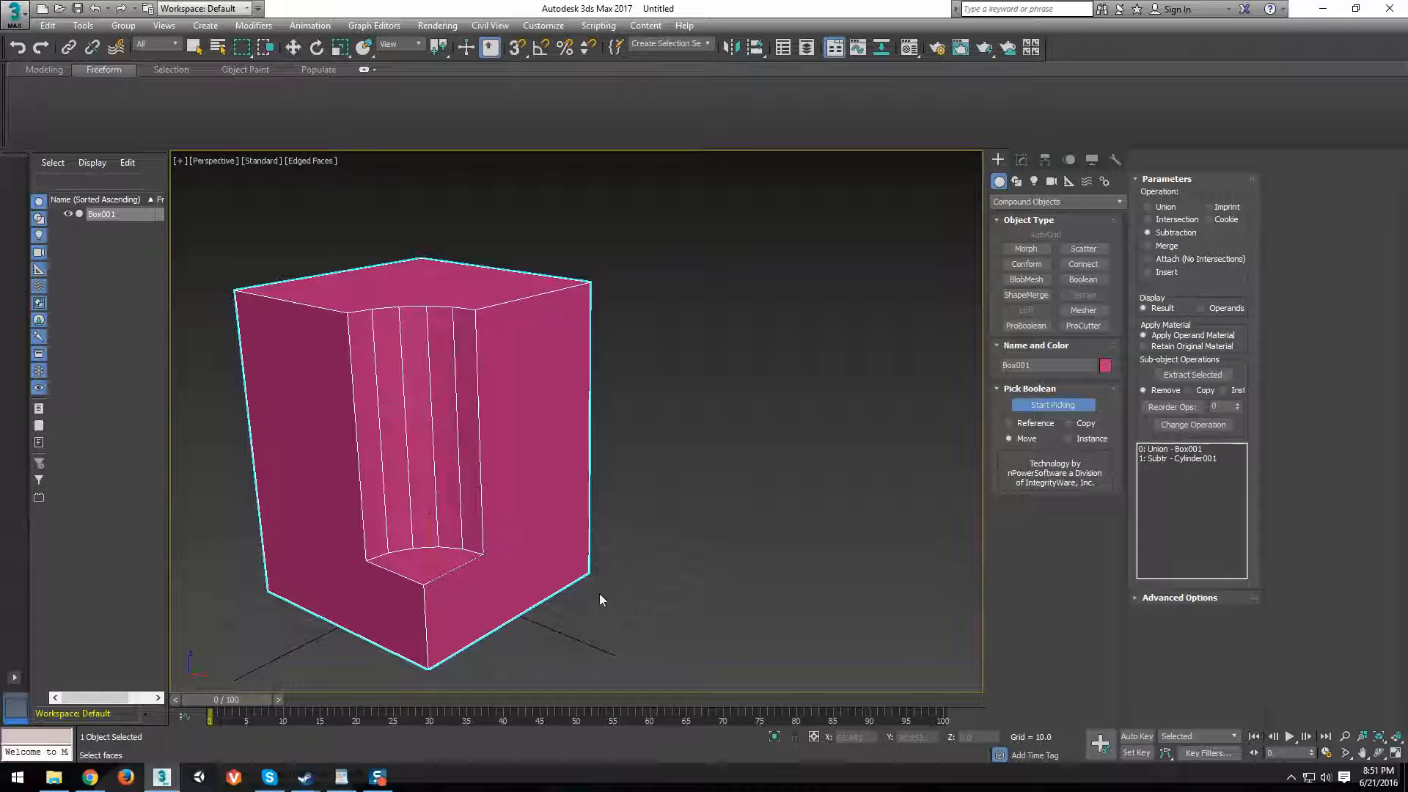
middle_click_drag(600, 599, 680, 454)
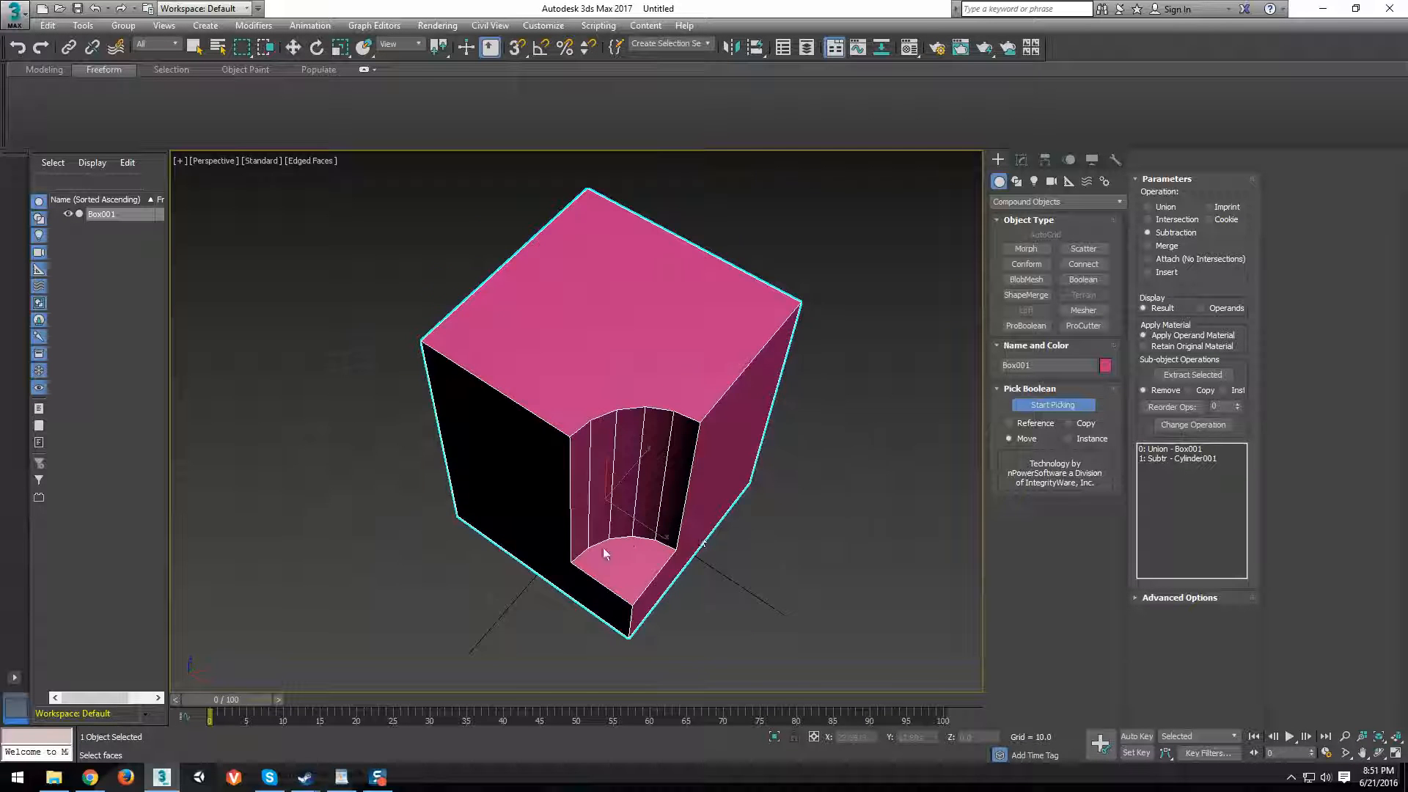
middle_click_drag(605, 553, 898, 301, "alt")
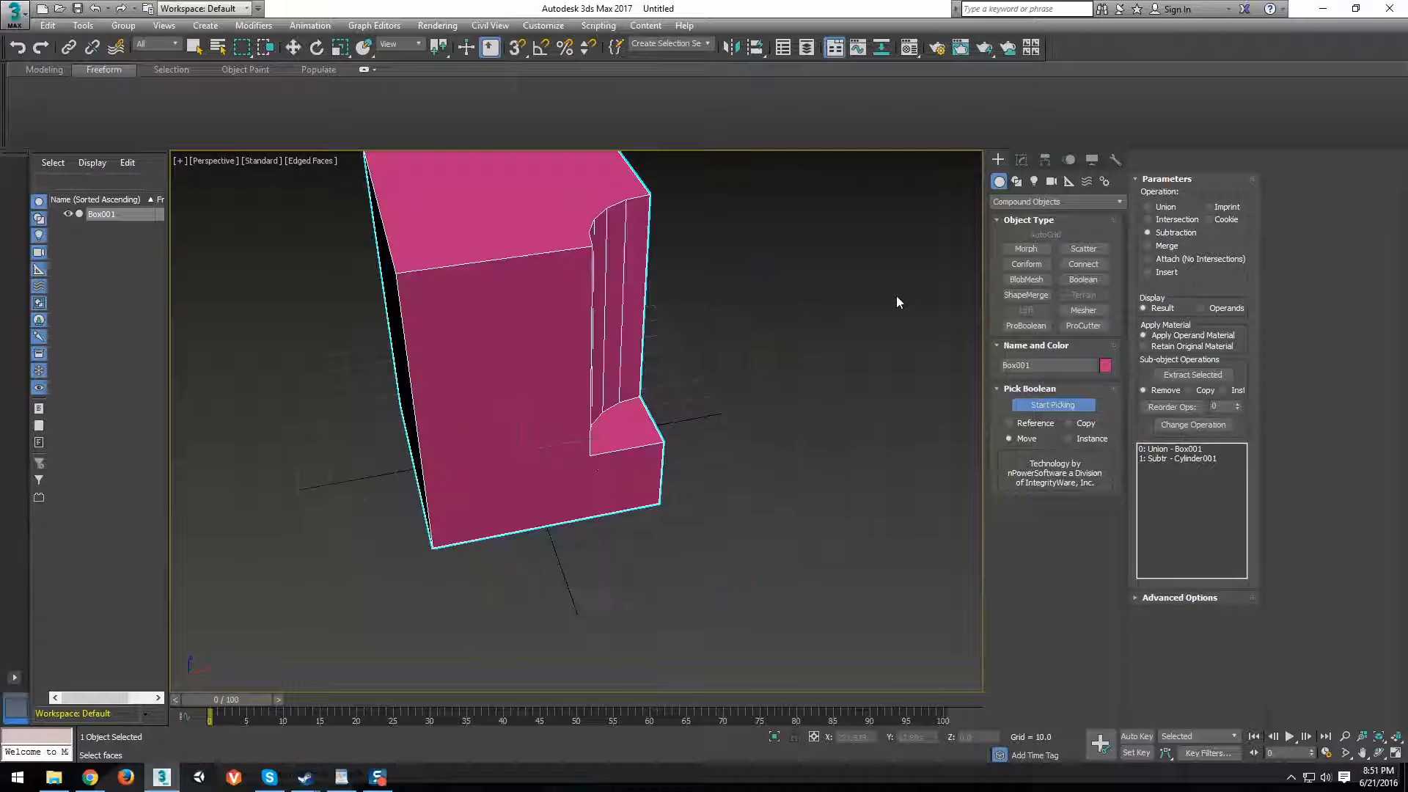
Create a teapot with a radius of about 29 overlapping the lower corner of the notched box.
left_click(1011, 201)
left_click(1021, 218)
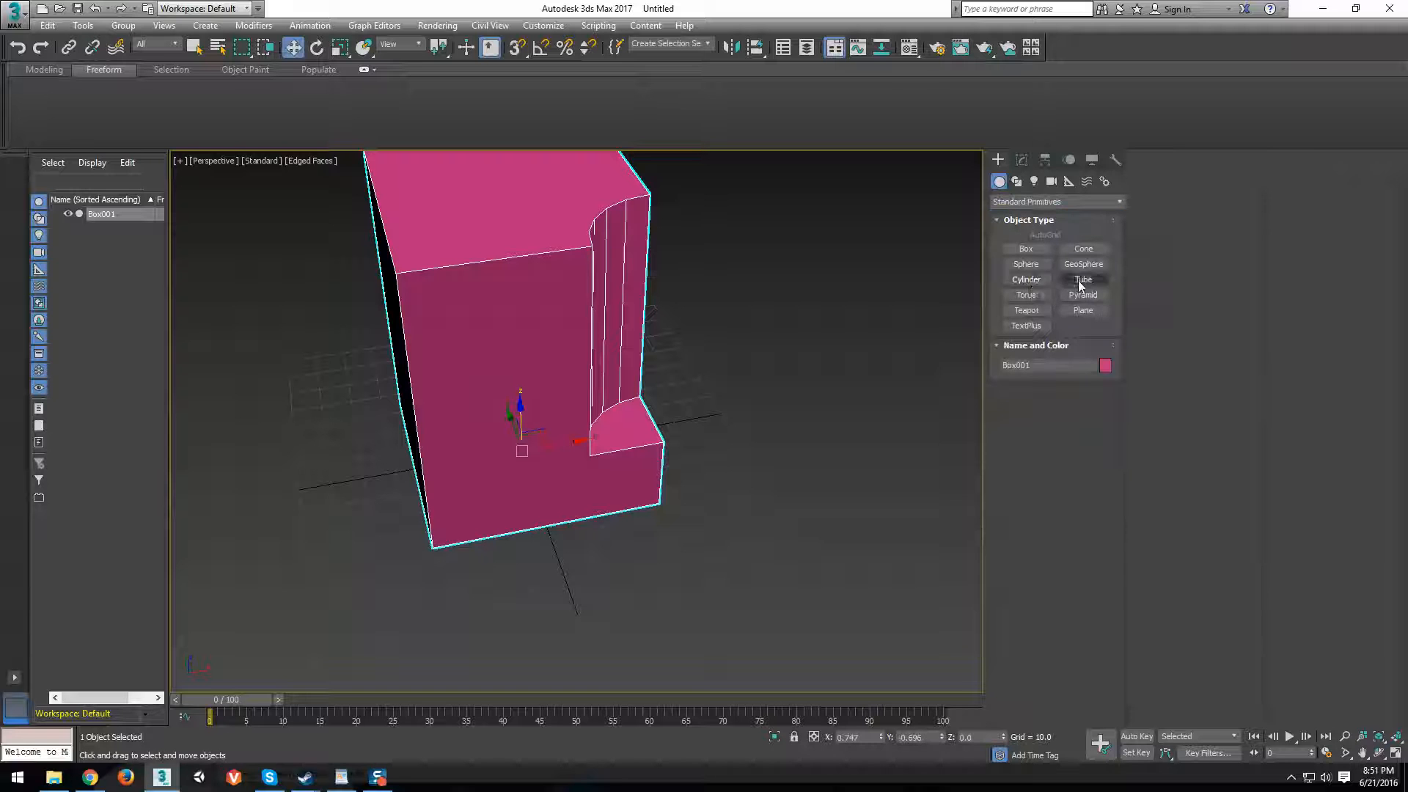
left_click(1021, 297)
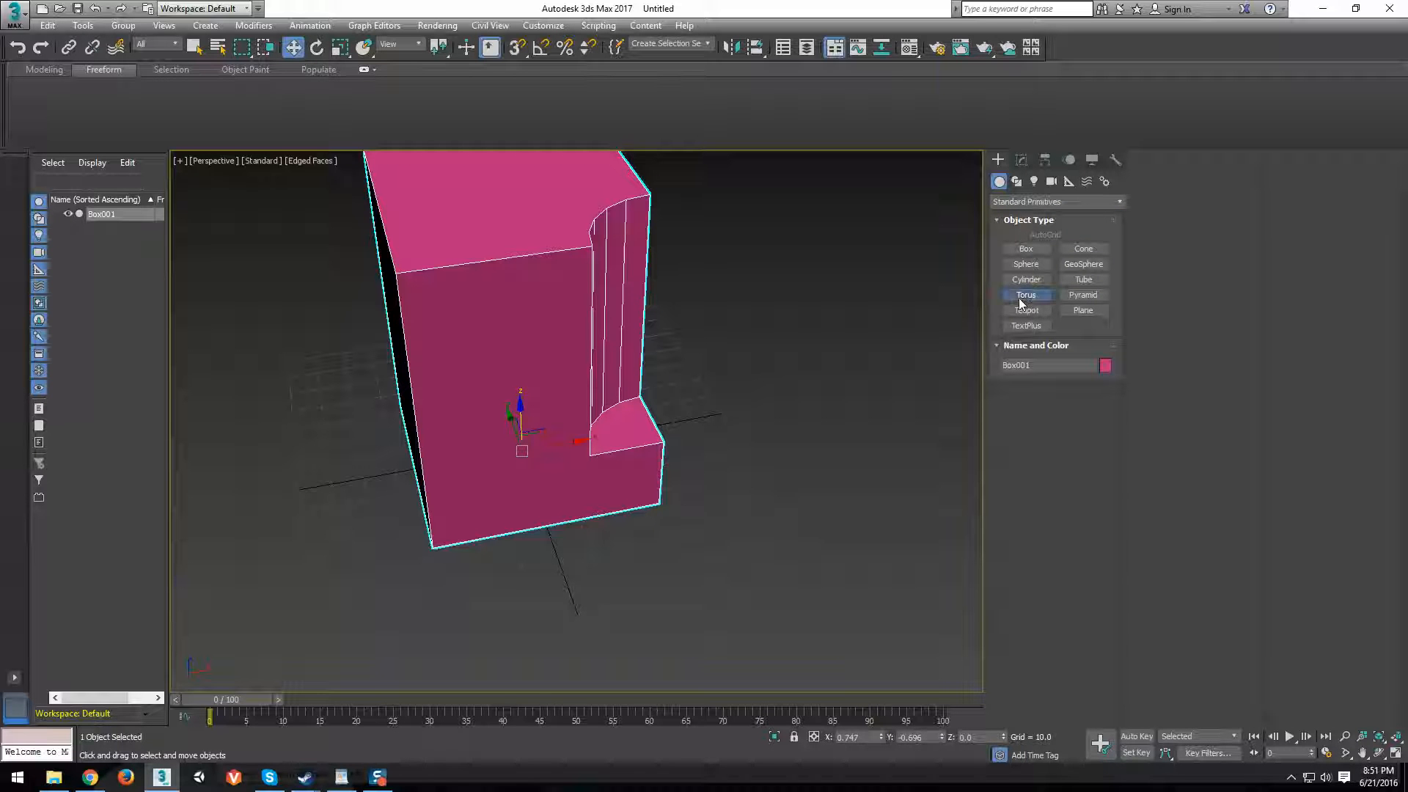
left_click(1034, 311)
middle_click_drag(528, 497, 629, 455, "alt")
left_click_drag(629, 456, 759, 494)
key("e")
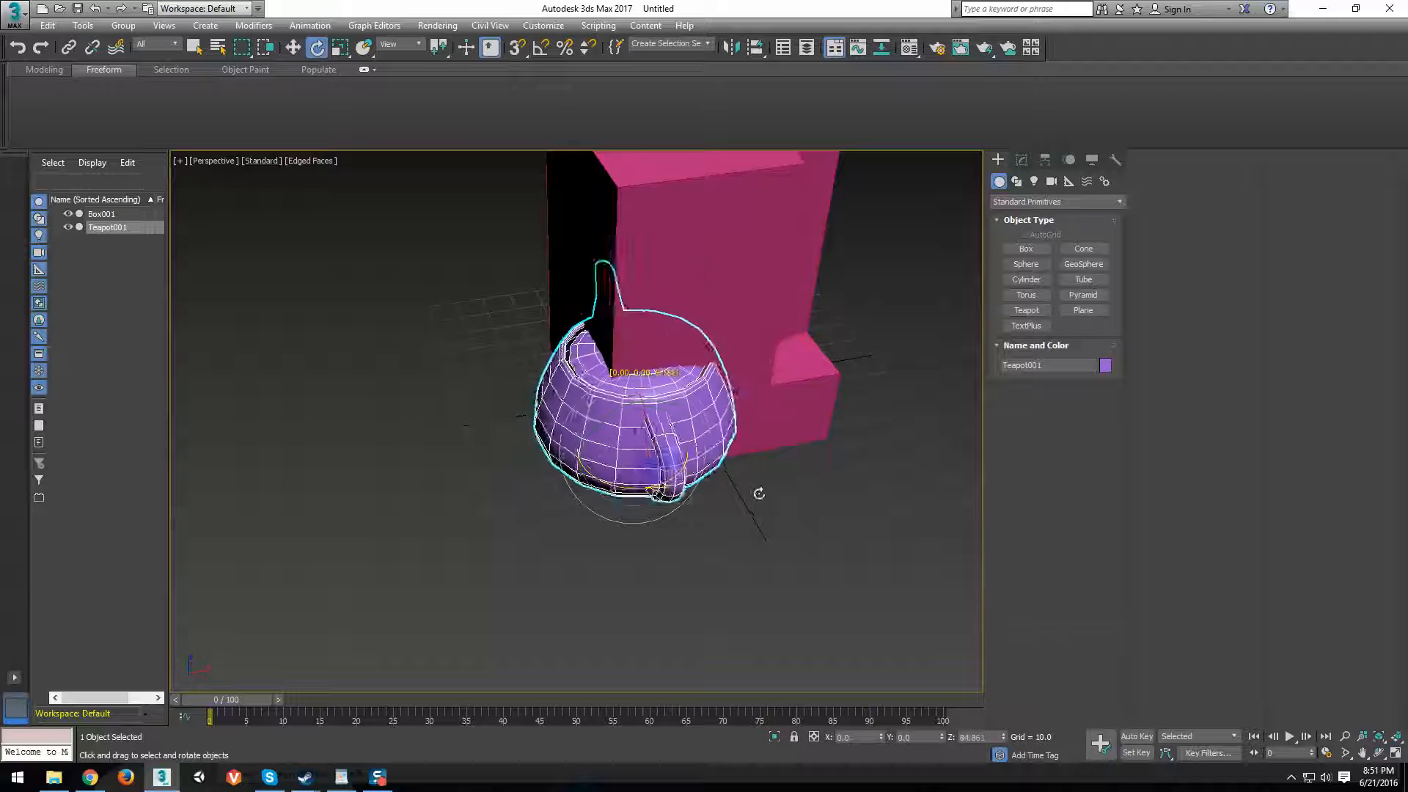
Try to subtract the teapot from the notched box by adding it to the box's existing ProBoolean.
middle_click_drag(740, 441, 644, 534)
left_click(624, 320)
left_click(1022, 160)
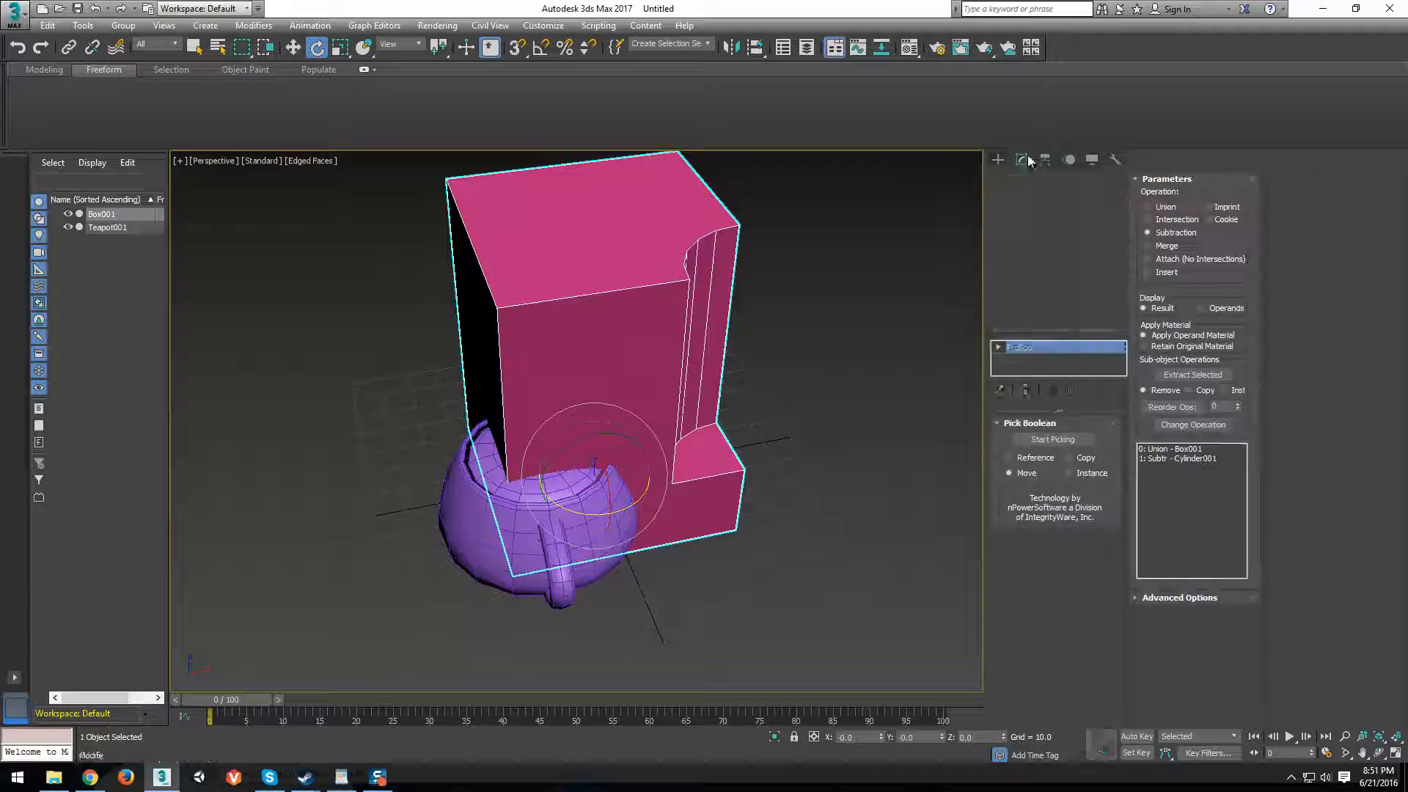
left_click(1027, 440)
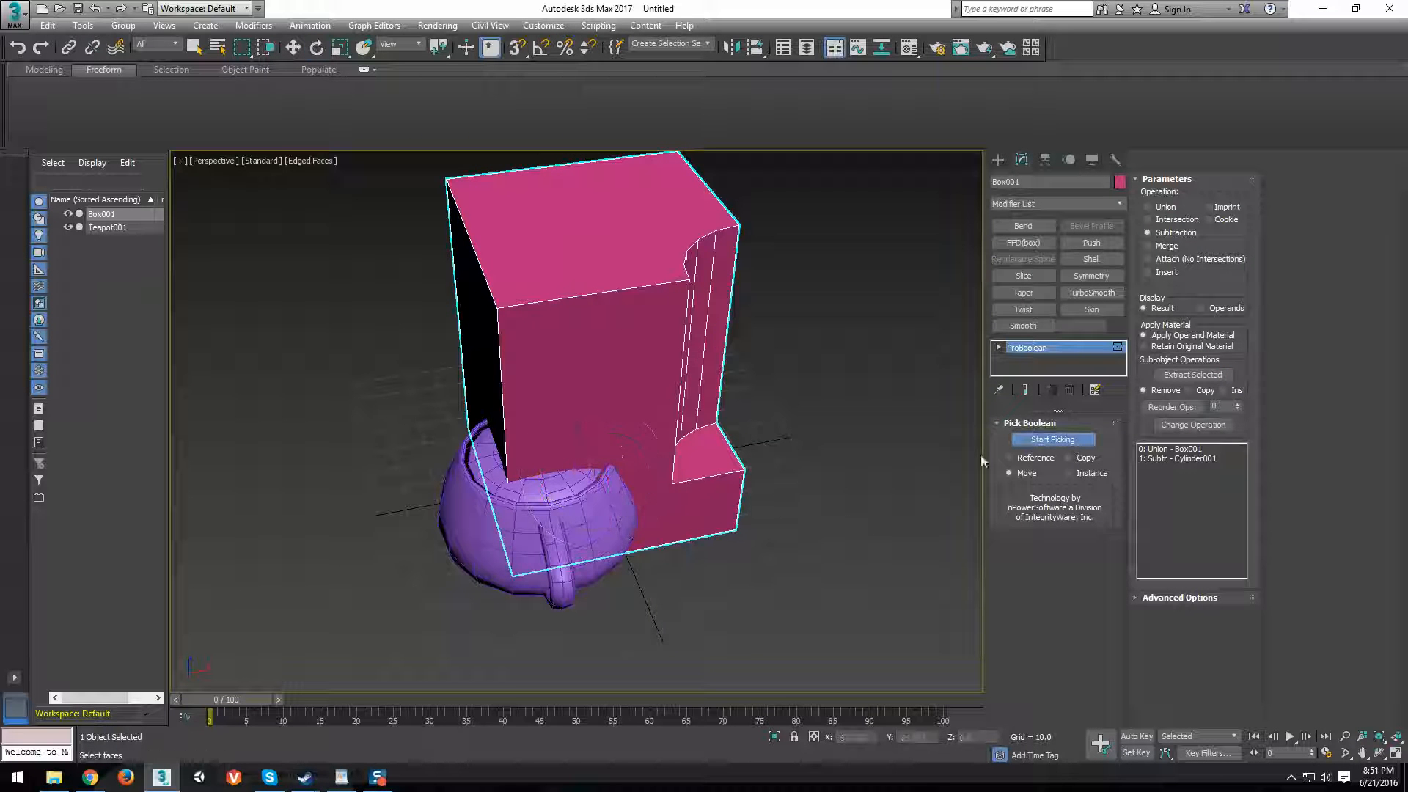
left_click(436, 555)
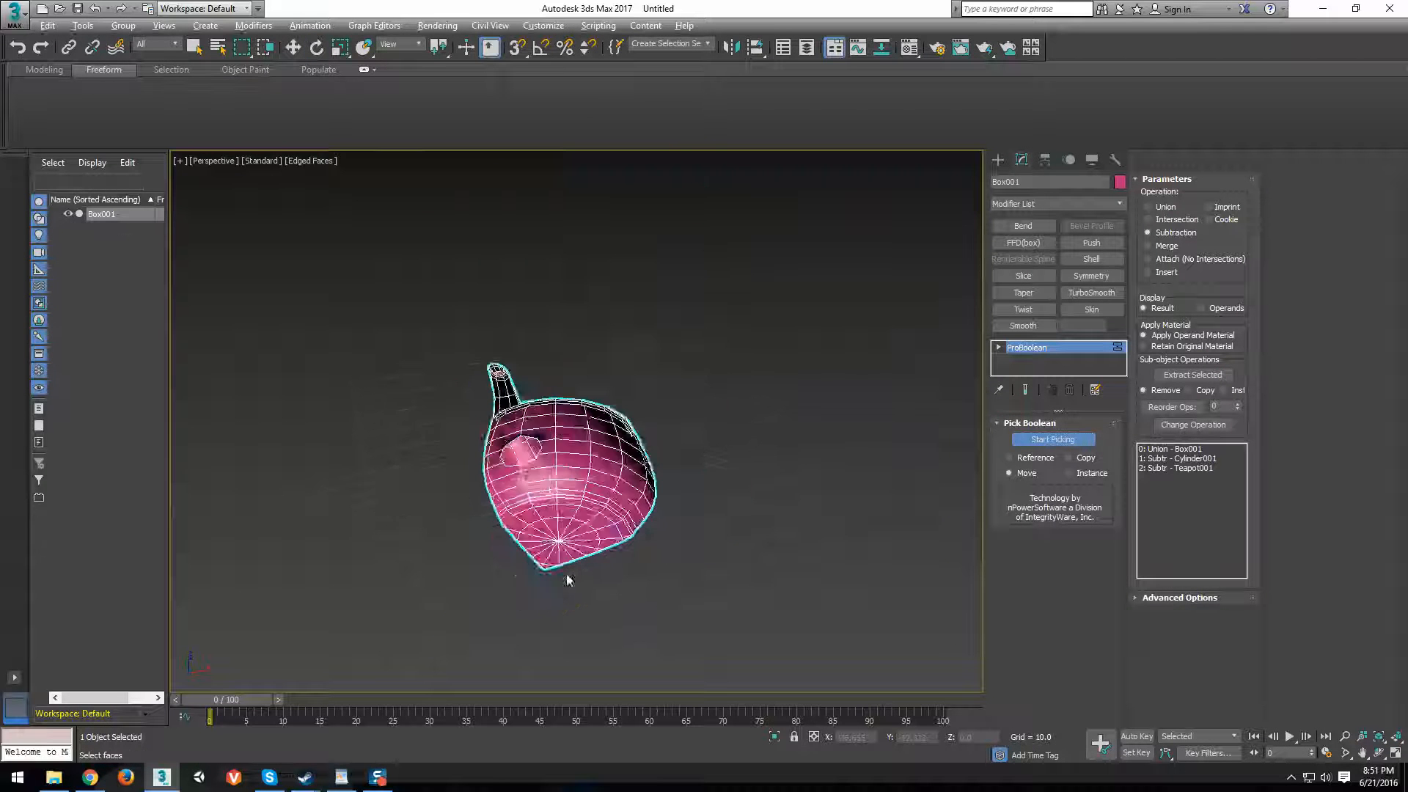
Try the Intersection operation and the Cookie option on the box's ProBoolean and inspect the shape from different angles.
left_click(1166, 233)
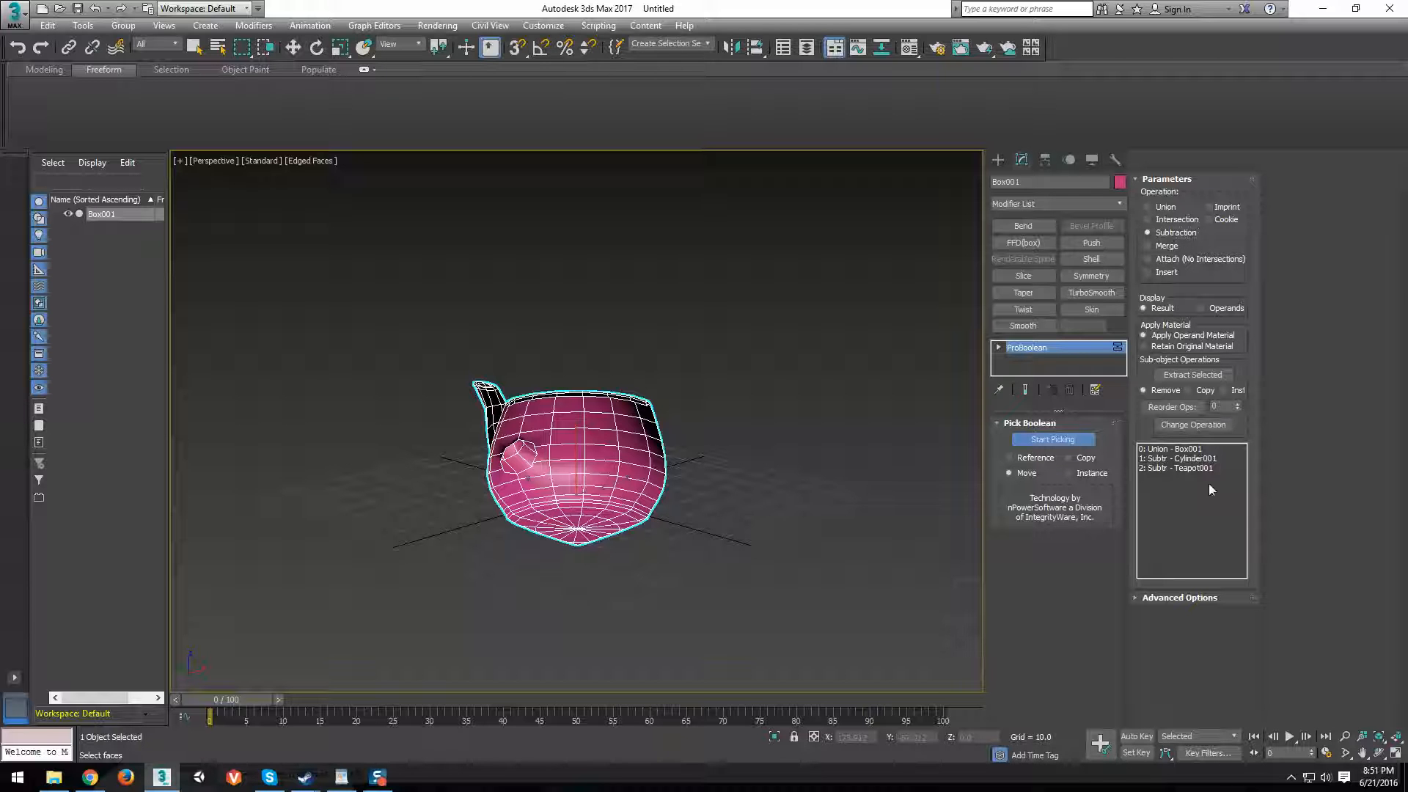
left_click(1167, 219)
left_click(1179, 424)
left_click(1192, 425)
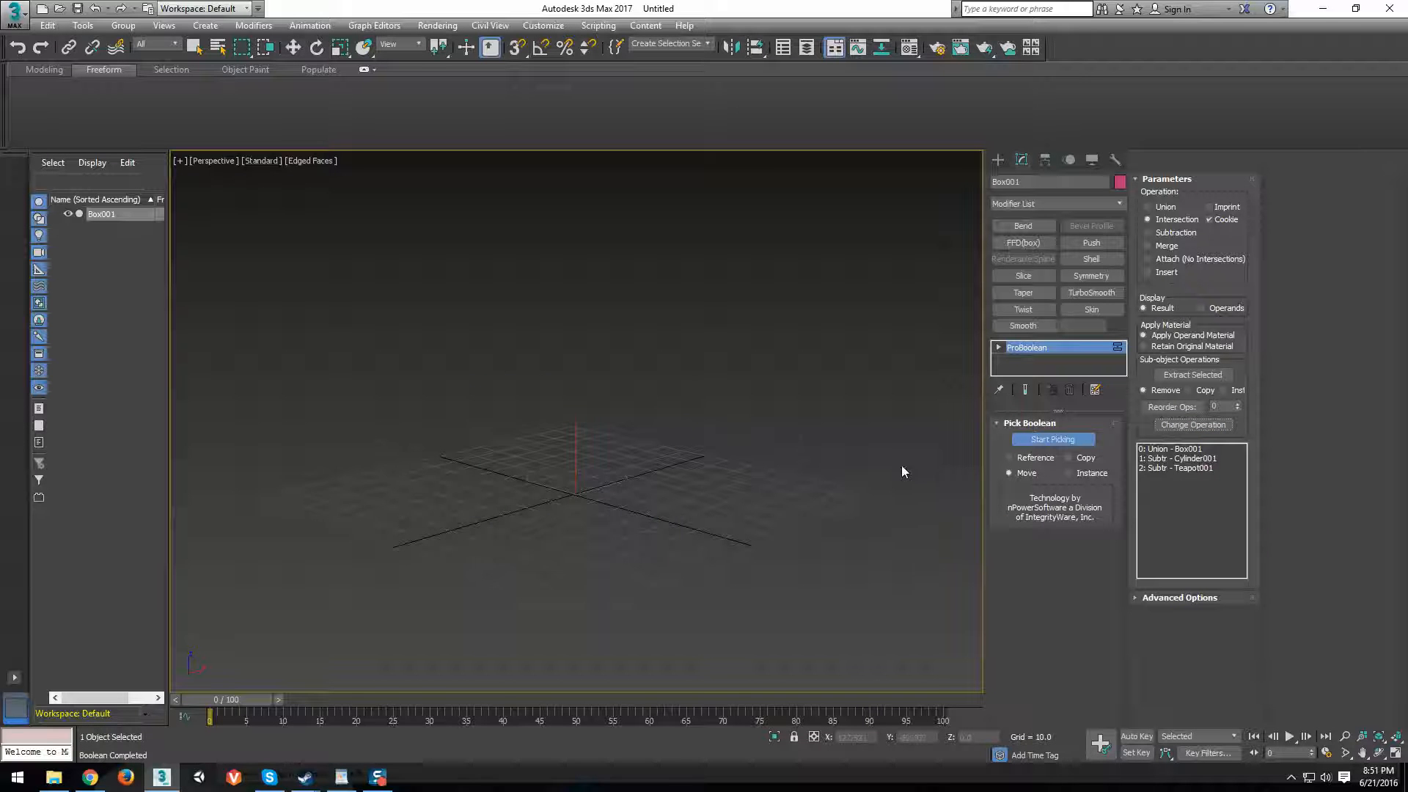
middle_click_drag(927, 467, 781, 467, "alt")
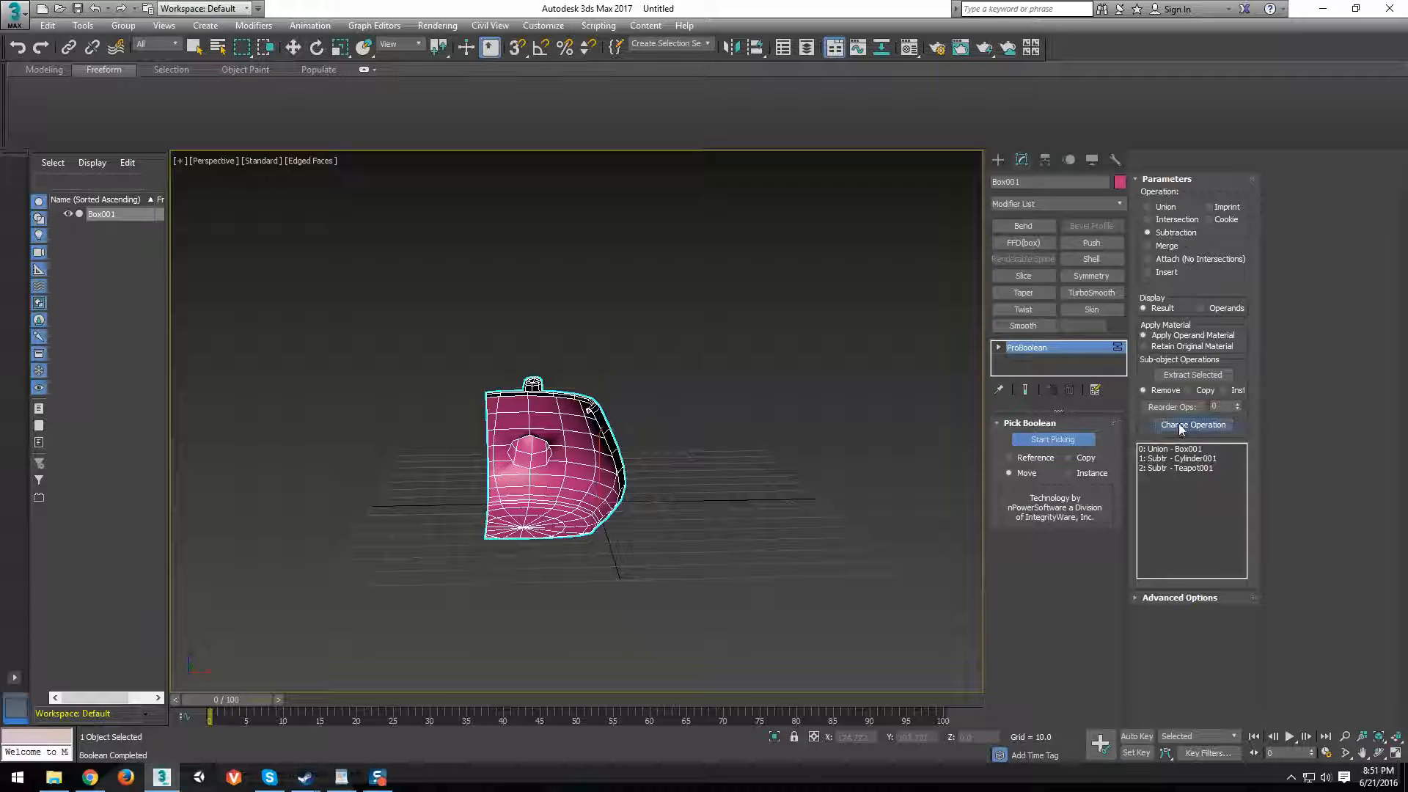
middle_click_drag(865, 476, 768, 498, "alt")
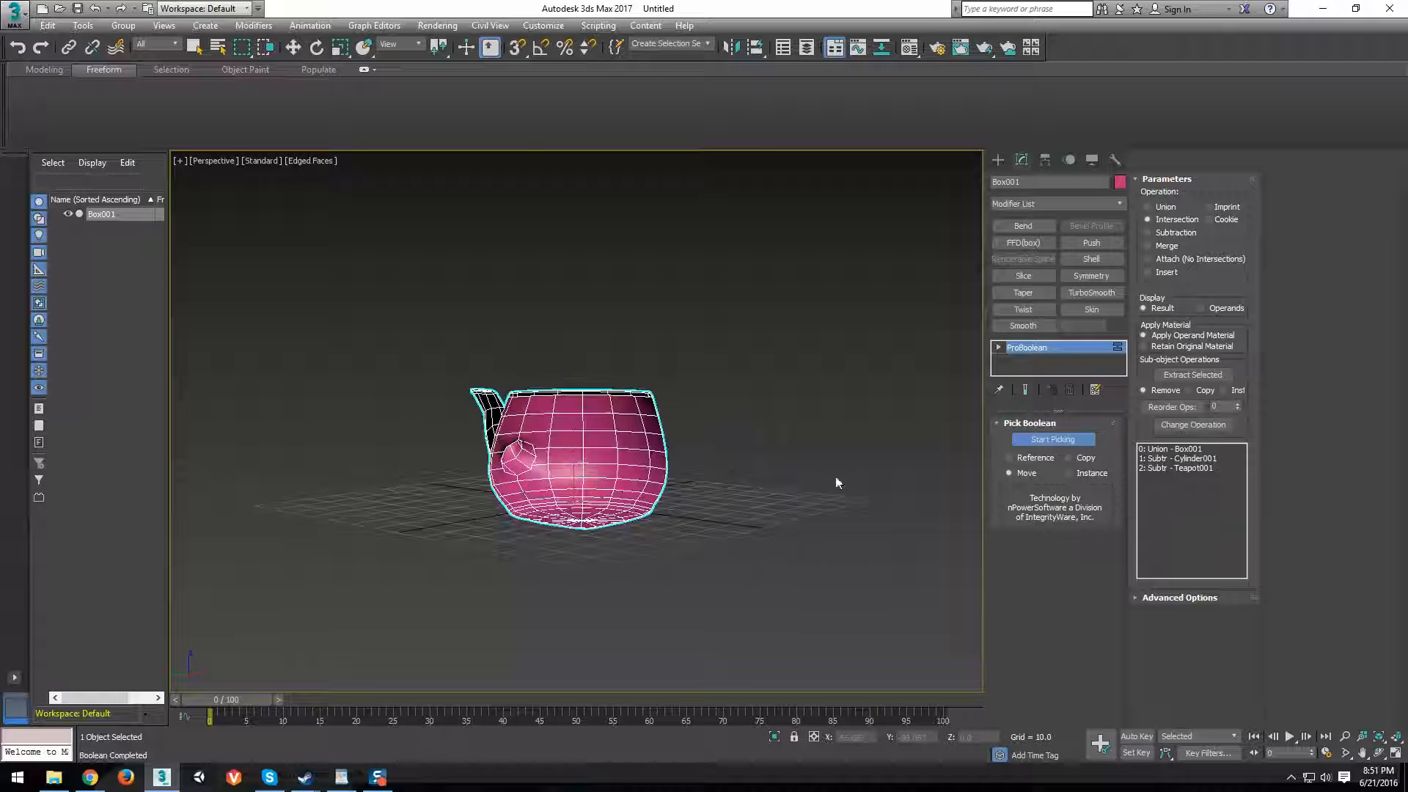
Undo the teapot's ProBoolean operation and reselect the notched box with its ProBoolean settings displayed.
key("ctrl+z")
key("ctrl+z")
middle_click_drag(658, 421, 601, 492, "alt")
left_click(629, 276)
middle_click_drag(869, 424, 815, 425, "alt")
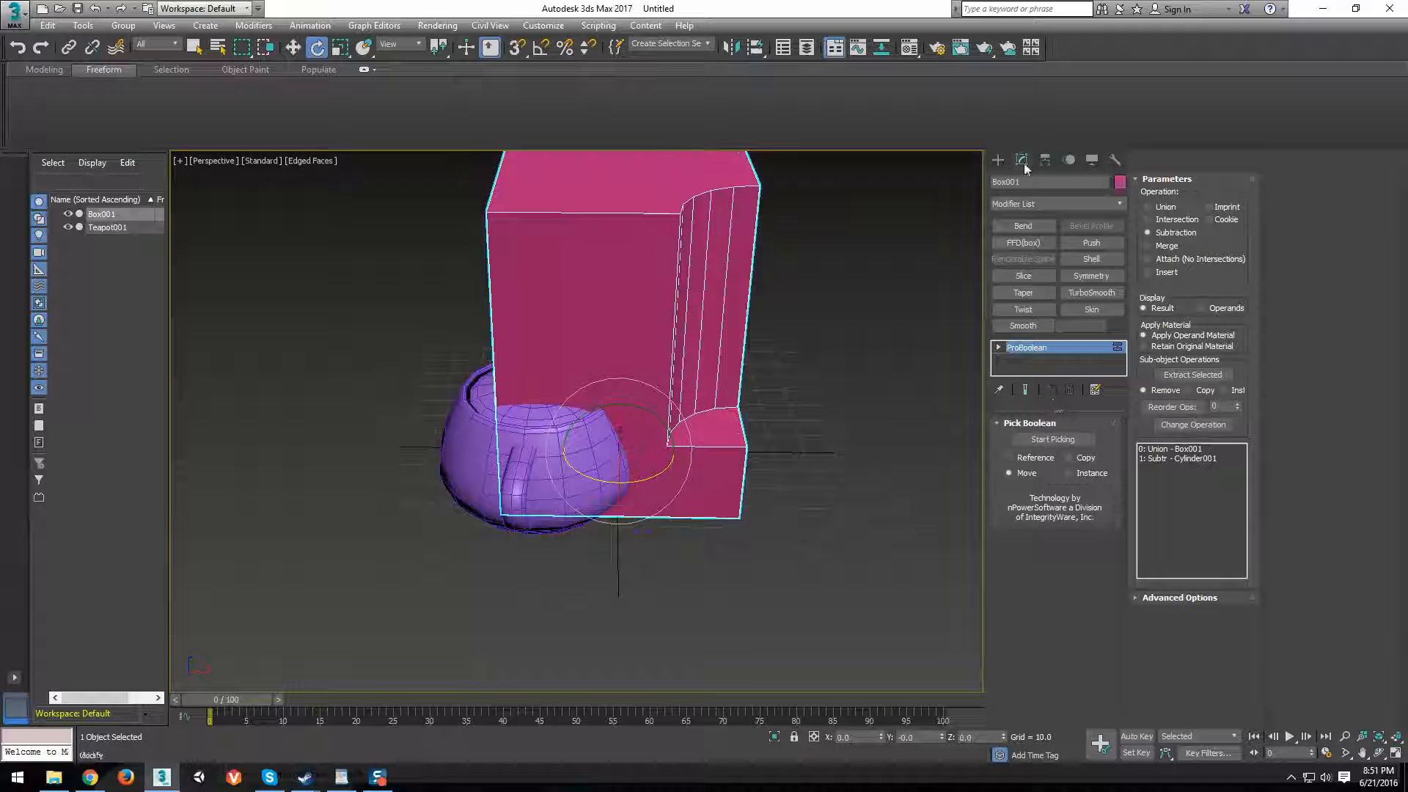
left_click(997, 162)
left_click(1026, 162)
Move the teapot vertically and along X to about X -28.5, Z -5.7, still overlapping the box's corner.
middle_click_drag(650, 465, 696, 377, "alt")
left_click(608, 355)
scroll(608, 355, "down", 3)
key("w")
left_click_drag(621, 377, 621, 393)
middle_click_drag(623, 394, 565, 433, "alt")
left_click(699, 297)
left_click(618, 416)
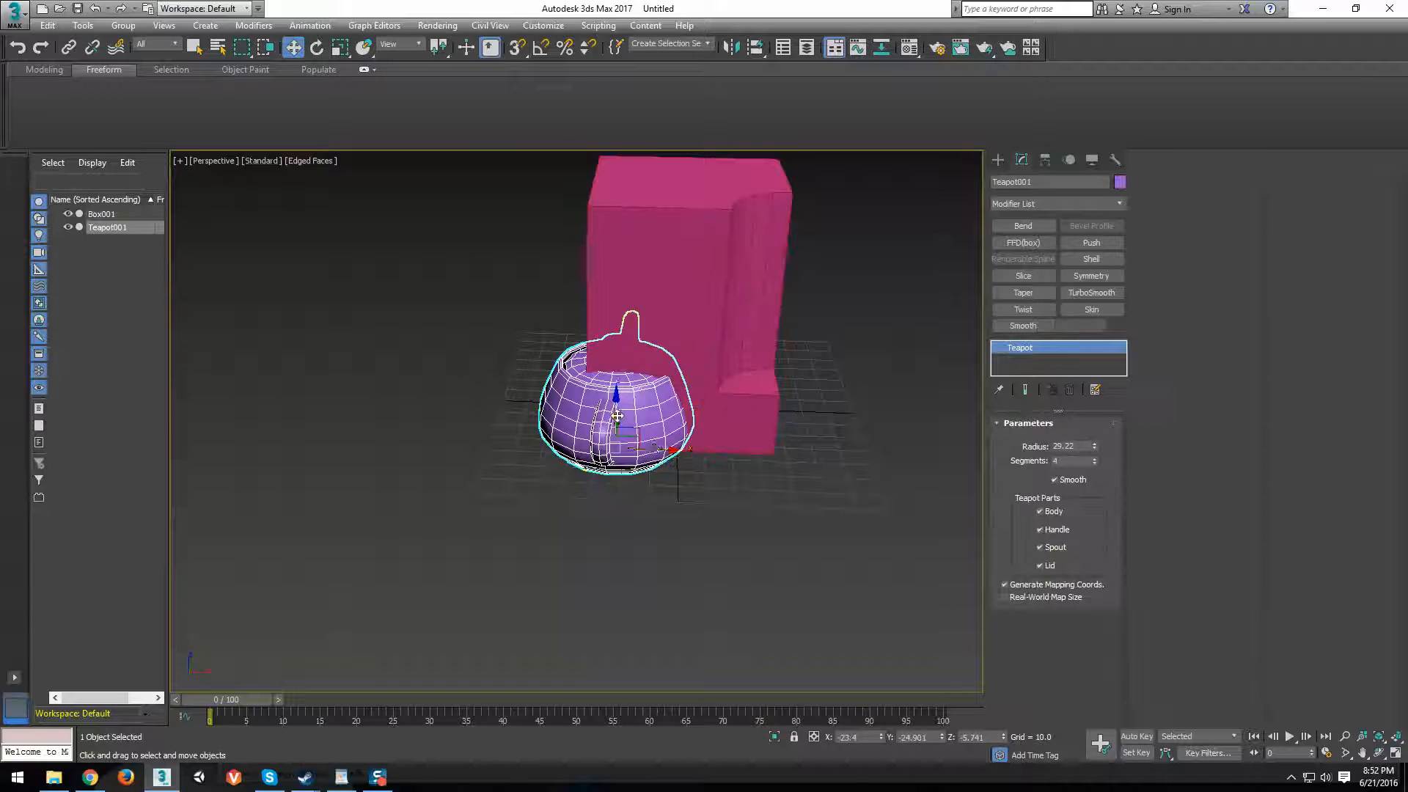
left_click_drag(654, 450, 640, 449)
Convert the notched box to an editable poly.
left_click(698, 352)
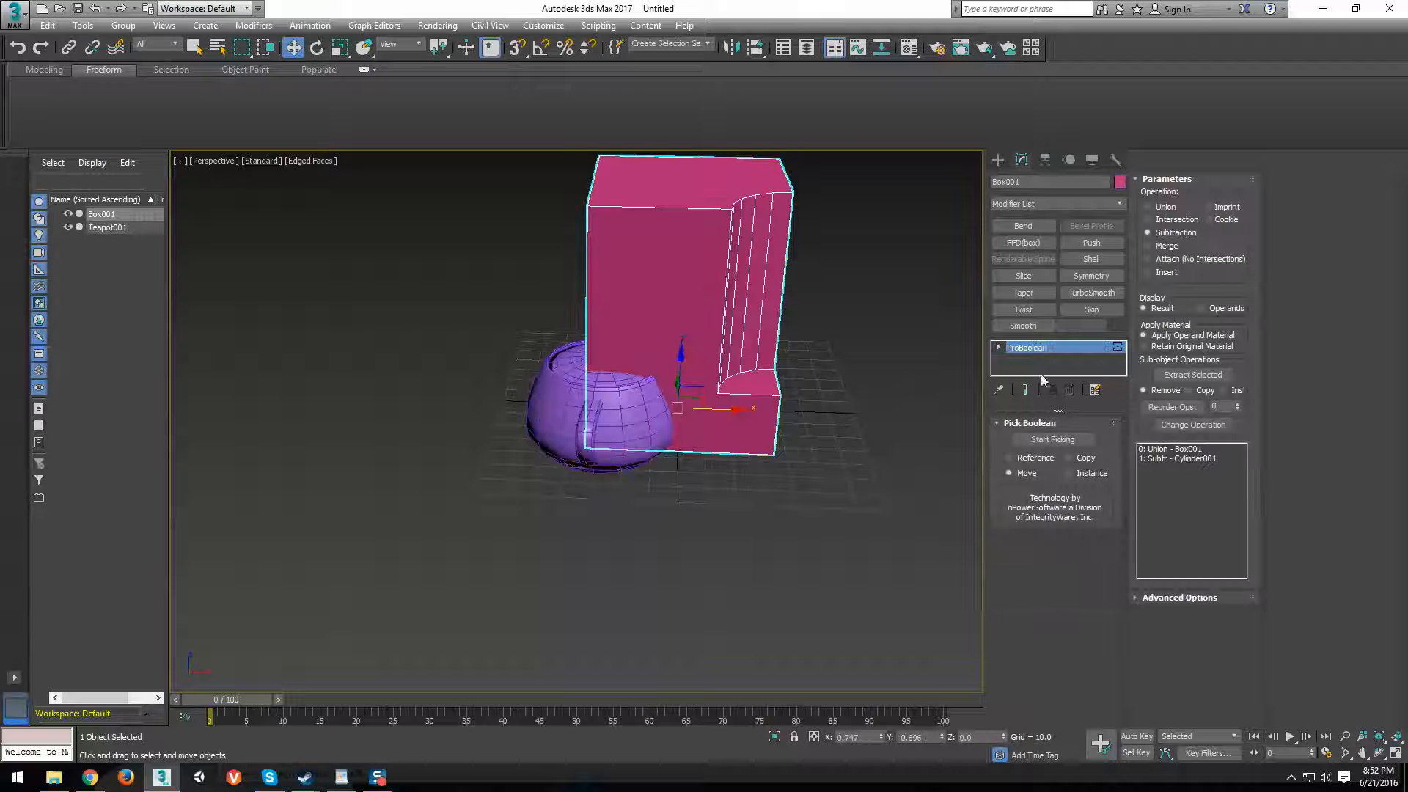
right_click(716, 259)
mouse_move(822, 405)
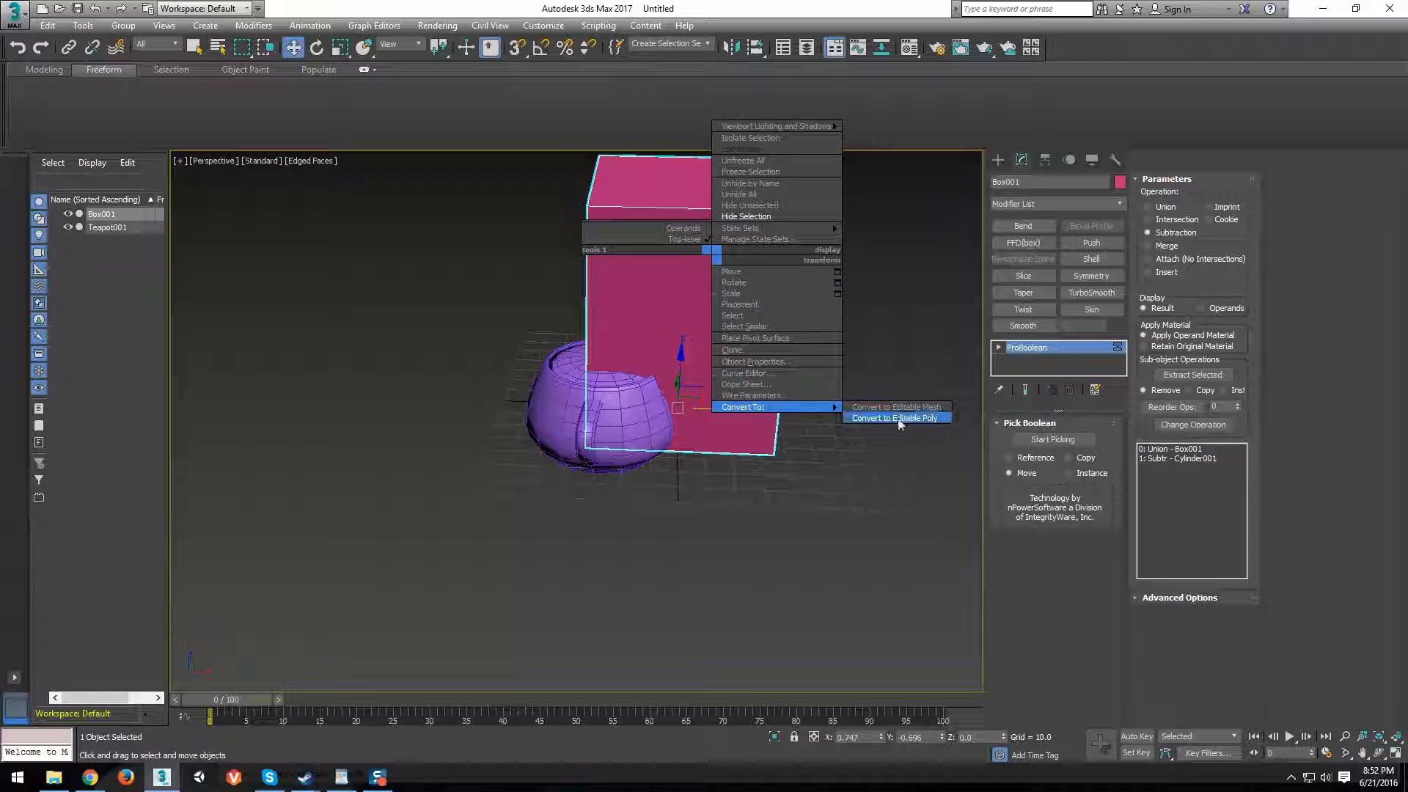
left_click(900, 412)
middle_click_drag(776, 410, 786, 441)
Try to subtract the teapot from the converted box with a new ProBoolean and inspect the shape.
left_click(998, 159)
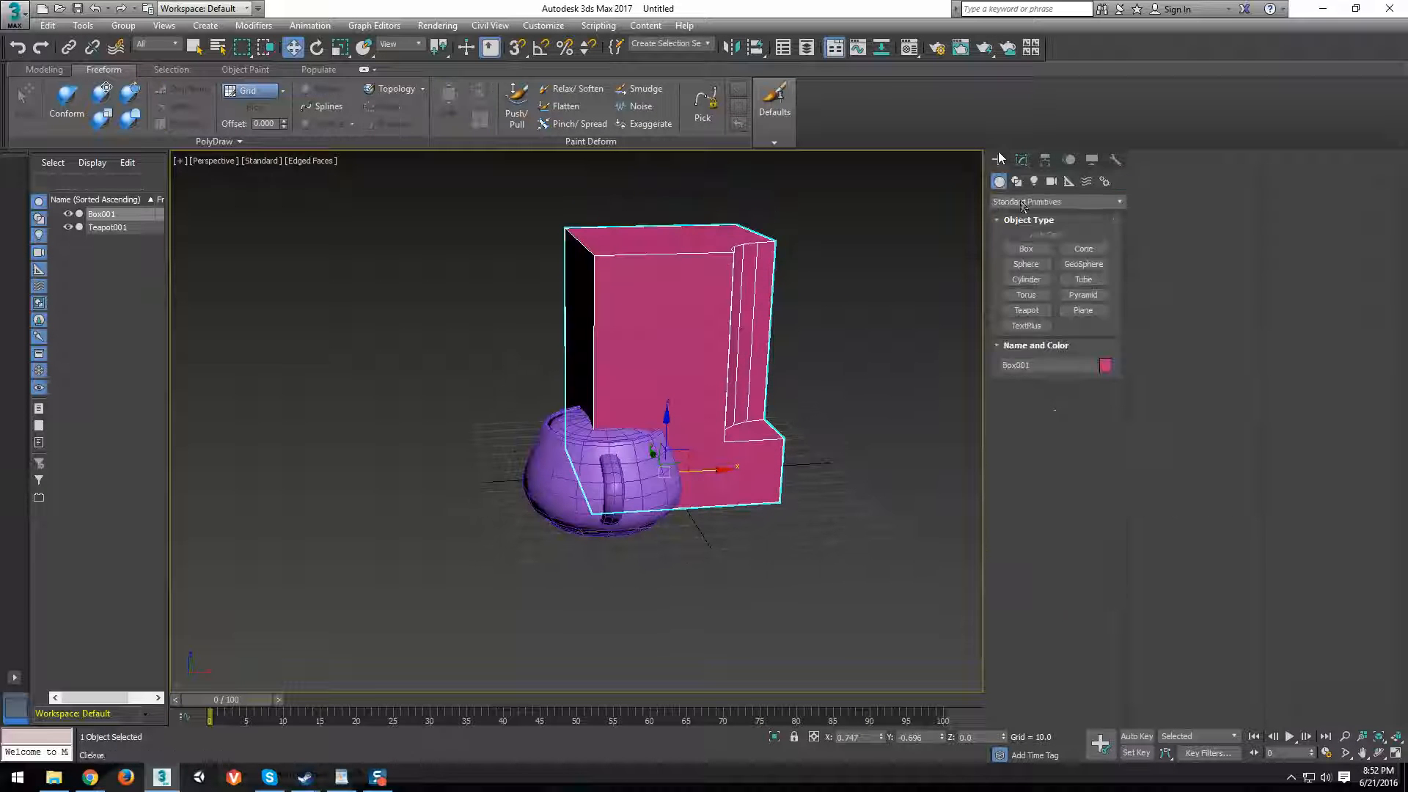
left_click(1021, 205)
left_click(1023, 230)
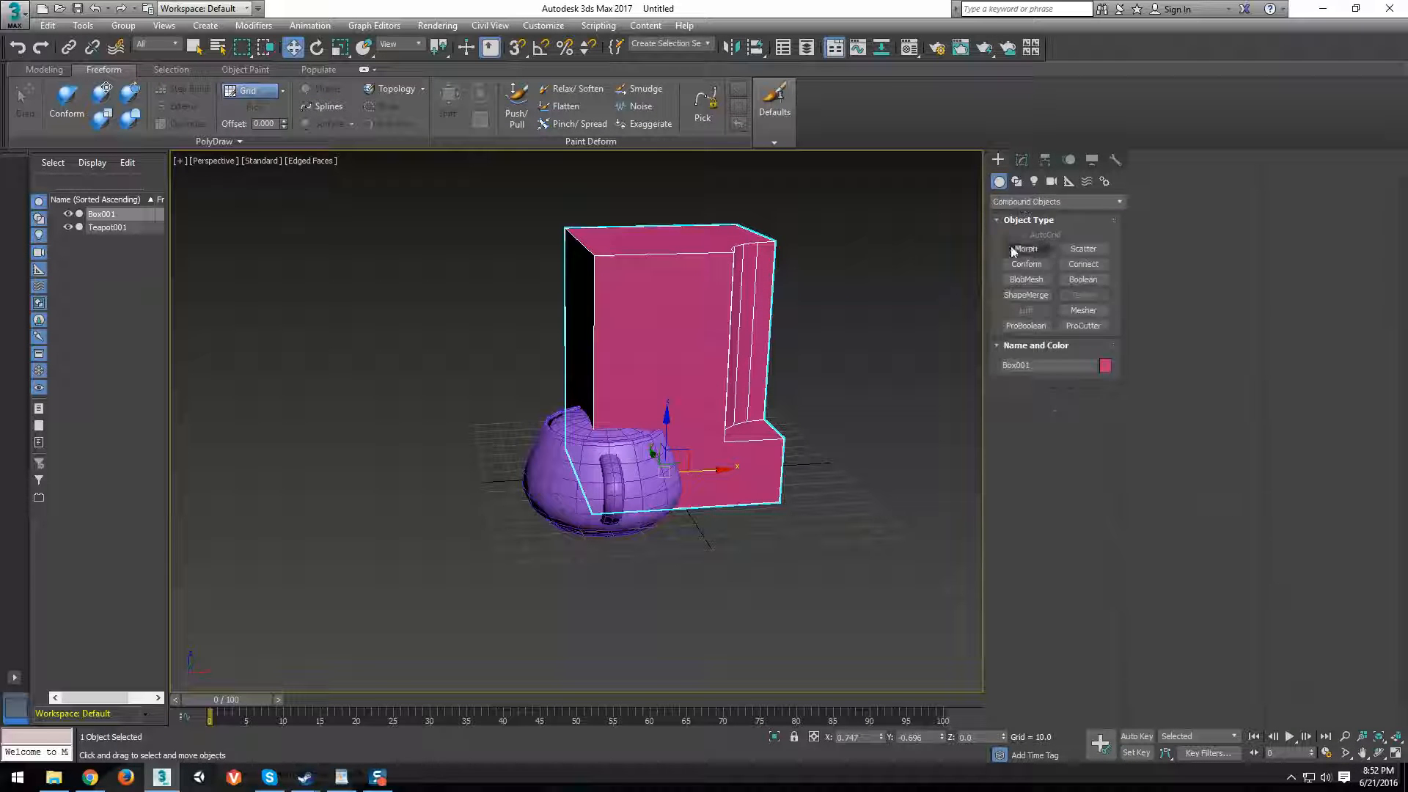
left_click(1026, 326)
left_click(1056, 405)
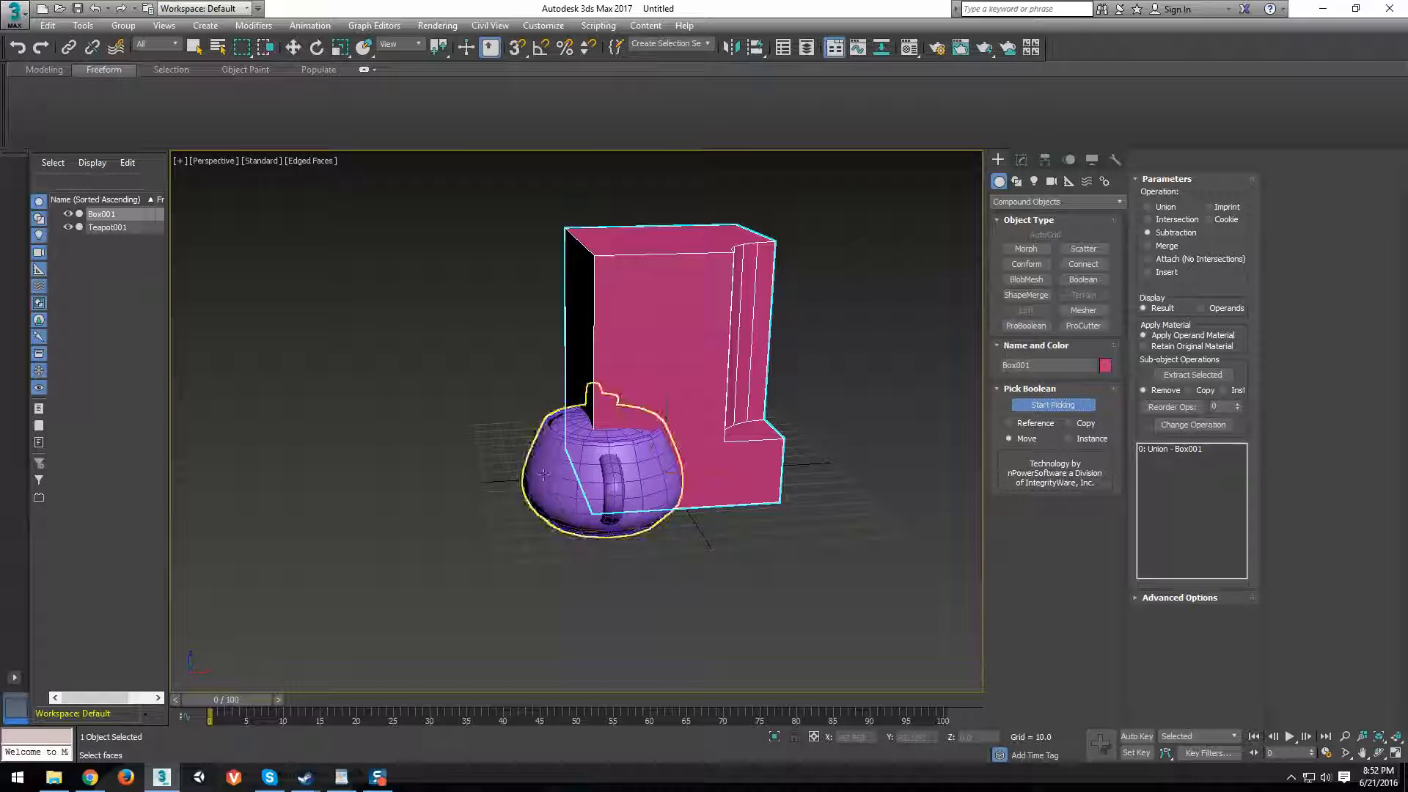
left_click(581, 487)
middle_click_drag(548, 517, 592, 504, "alt")
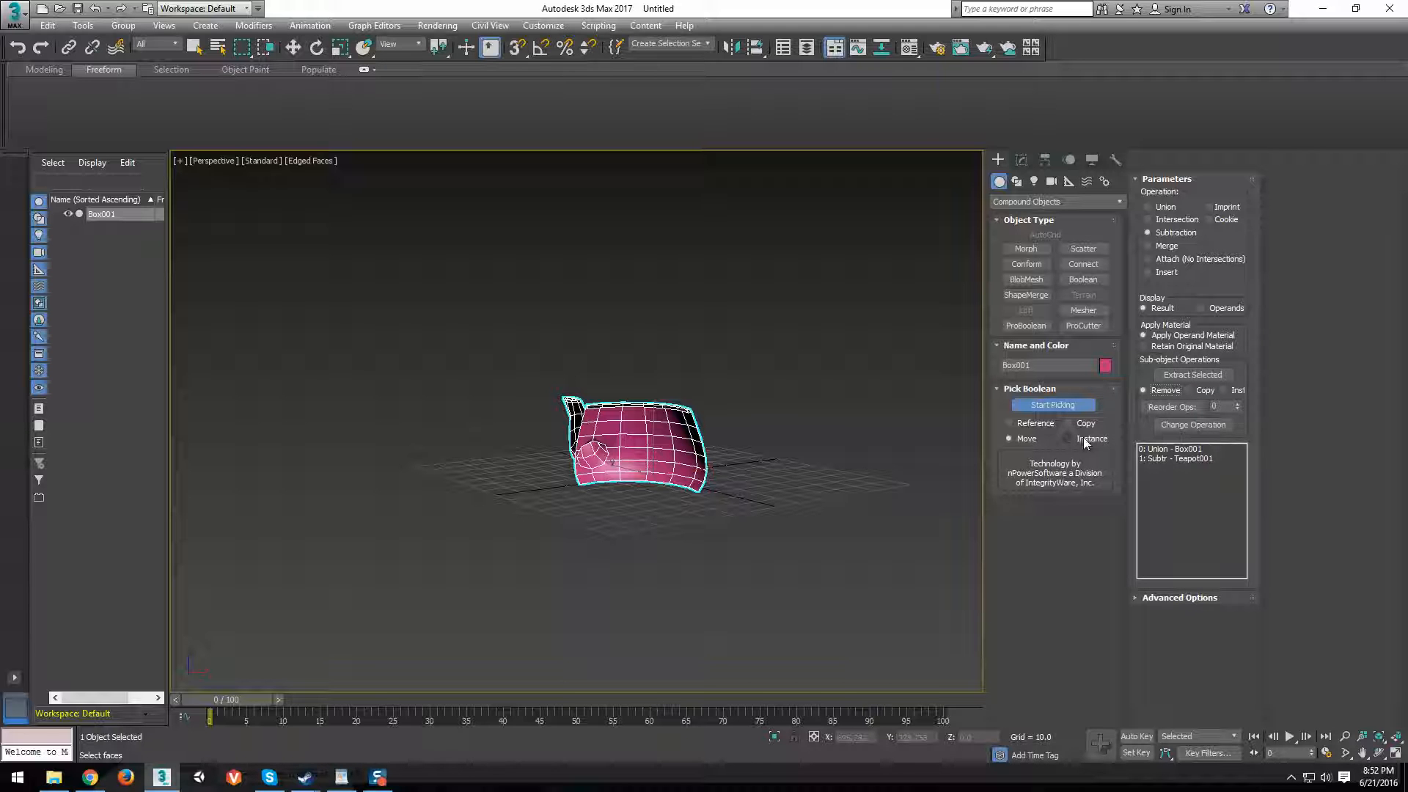
Undo the teapot subtraction and make the teapot the base object of a new ProBoolean.
key("ctrl+z")
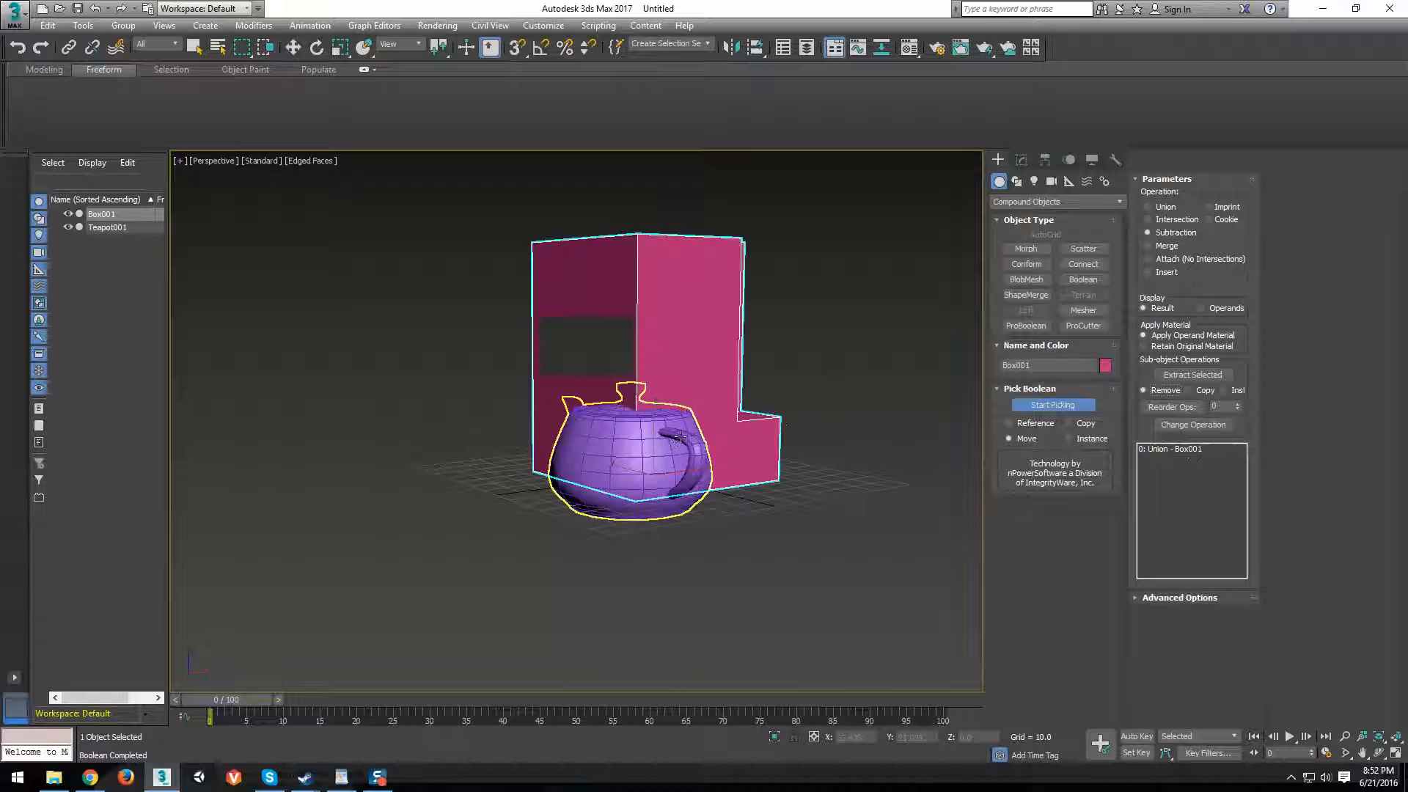
key("w")
left_click(579, 456)
middle_click_drag(580, 442, 764, 461, "alt")
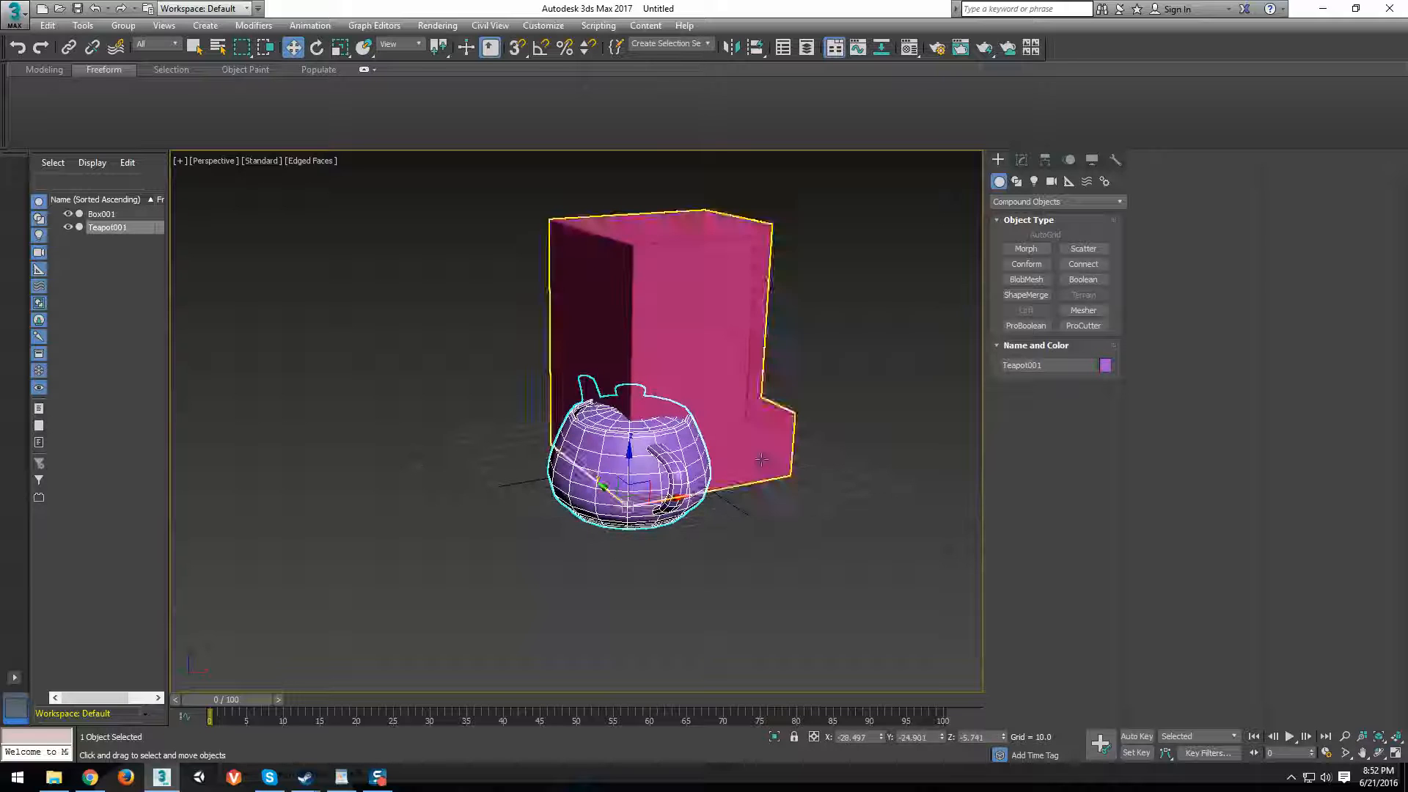
left_click(1026, 326)
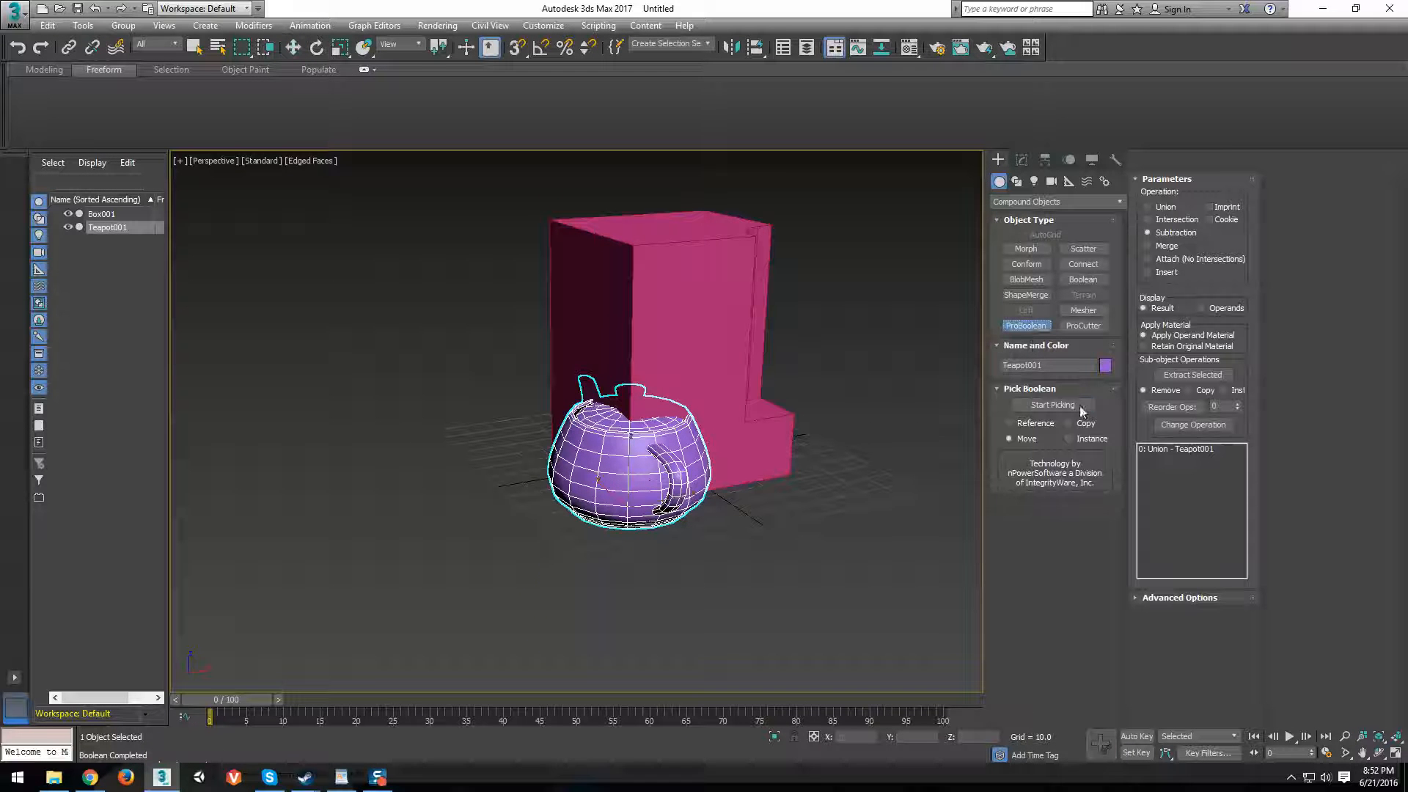
left_click(1053, 405)
Try subtracting the notched box from the teapot, inspect the cut up close, and undo the subtraction.
left_click(598, 303)
middle_click_drag(704, 371, 506, 371, "alt")
scroll(692, 411, "up", 5)
middle_click_drag(693, 406, 778, 401, "alt")
key("ctrl+z")
scroll(638, 415, "down", 5)
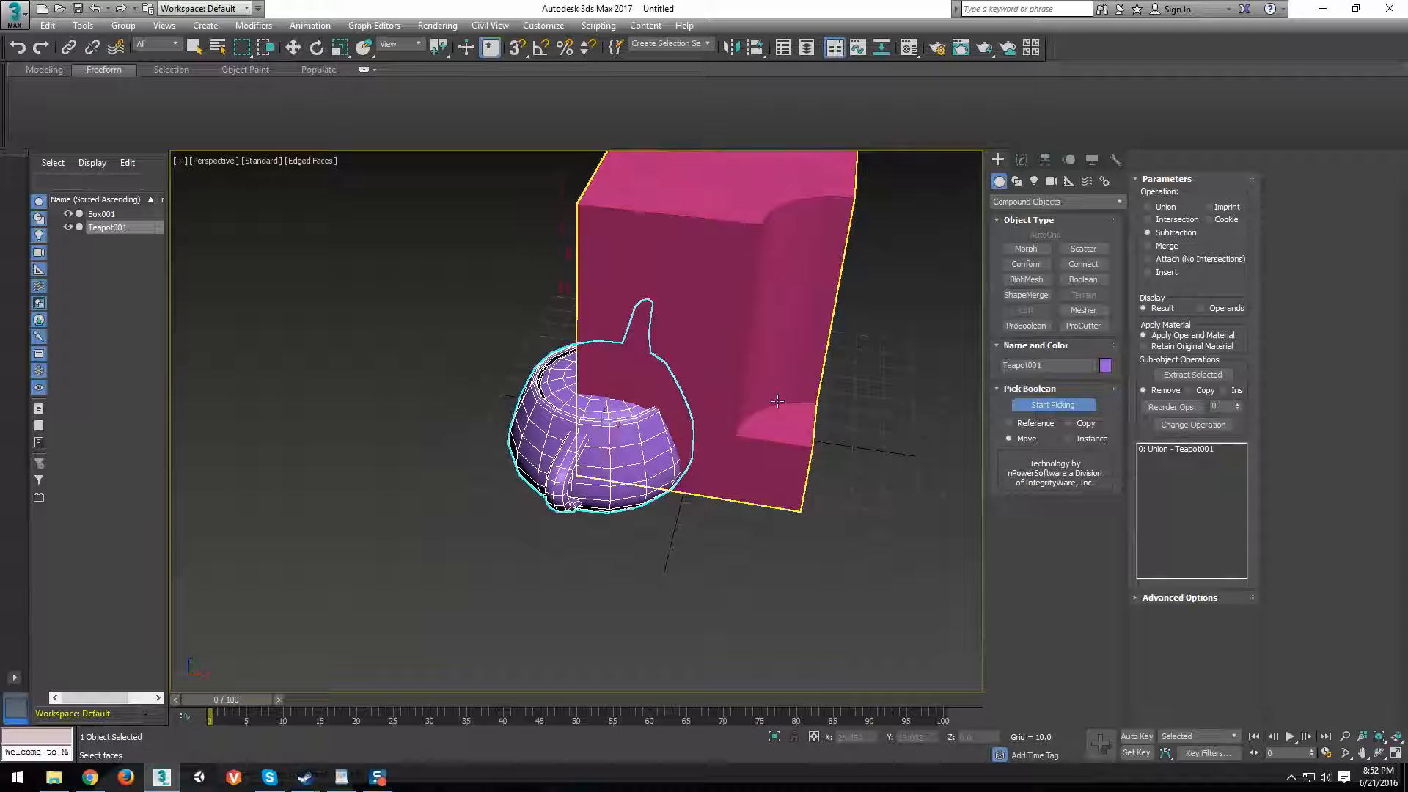